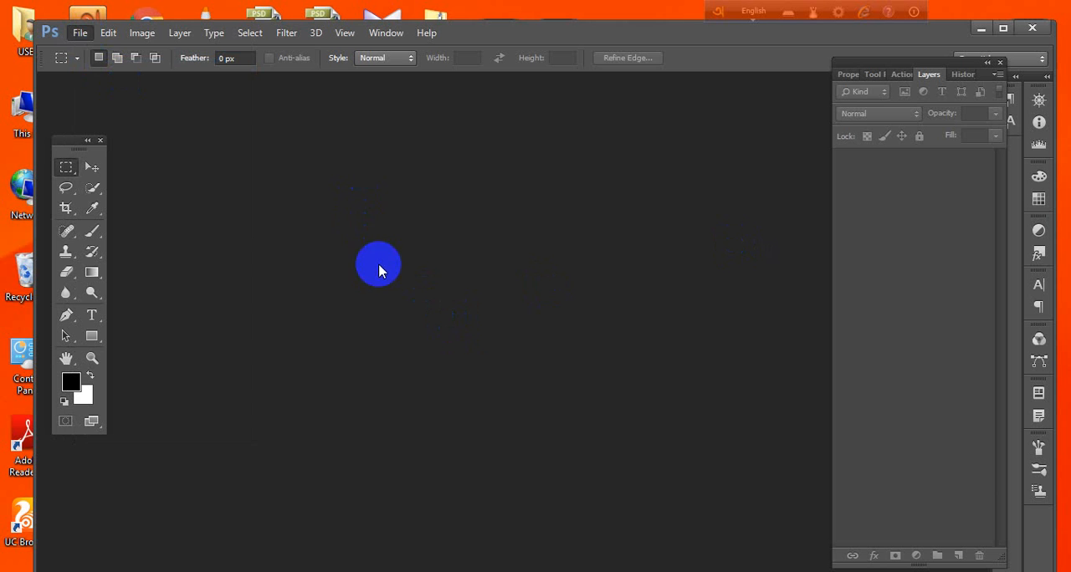
pyautogui.click(544, 280)
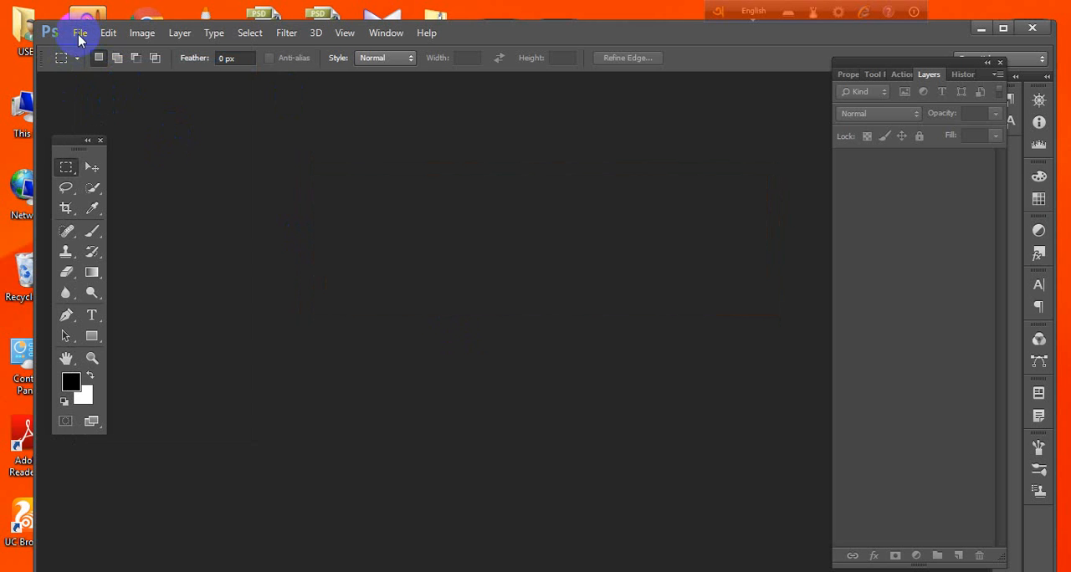
pyautogui.hotkey('ctrl', 'o')
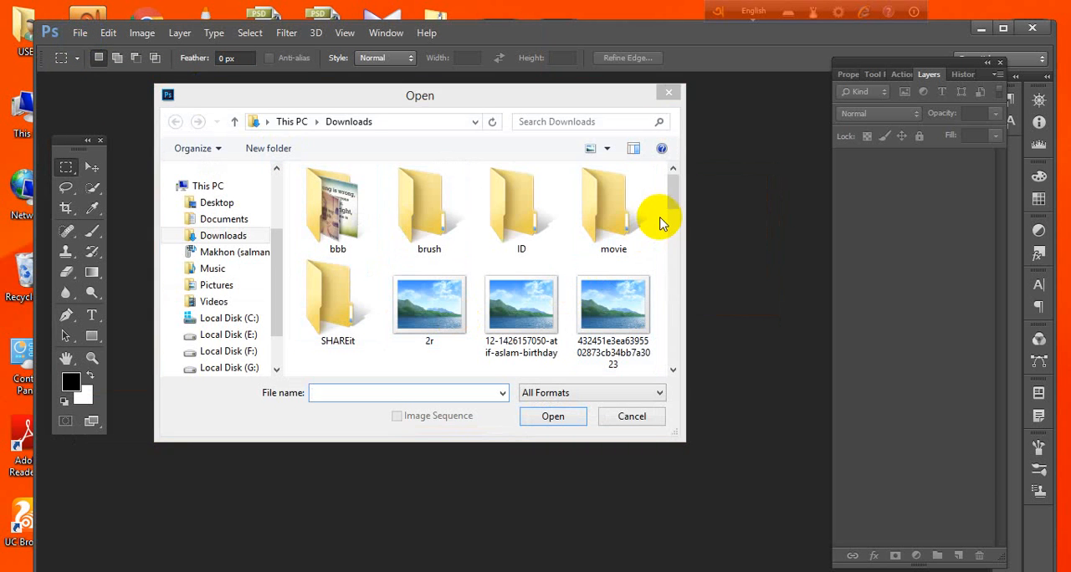
pyautogui.moveTo(674, 191)
pyautogui.mouseDown()
pyautogui.moveTo(671, 202)
pyautogui.moveTo(679, 192)
pyautogui.mouseUp()
pyautogui.click(543, 285)
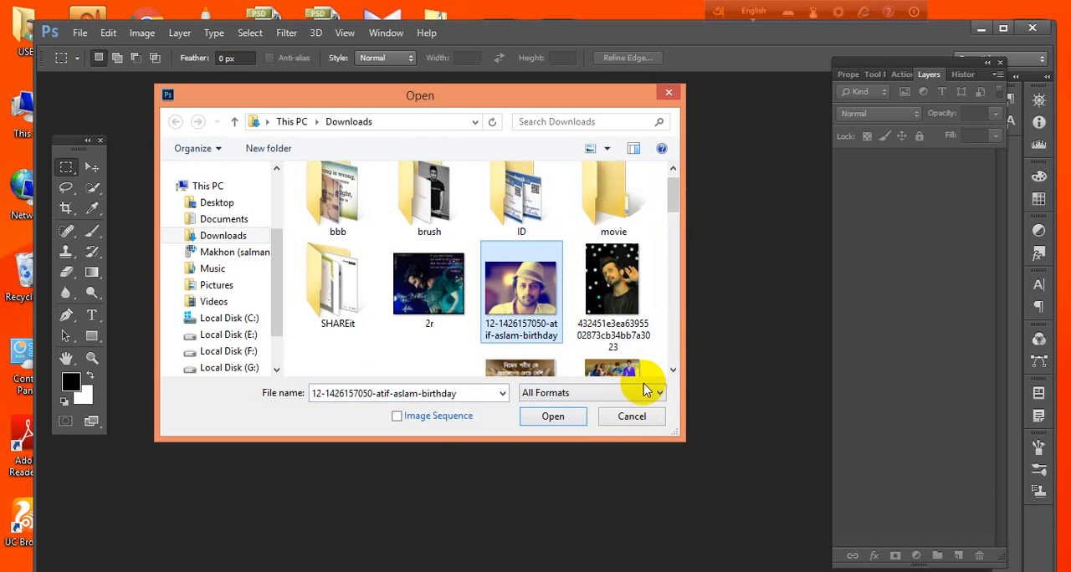
pyautogui.click(552, 417)
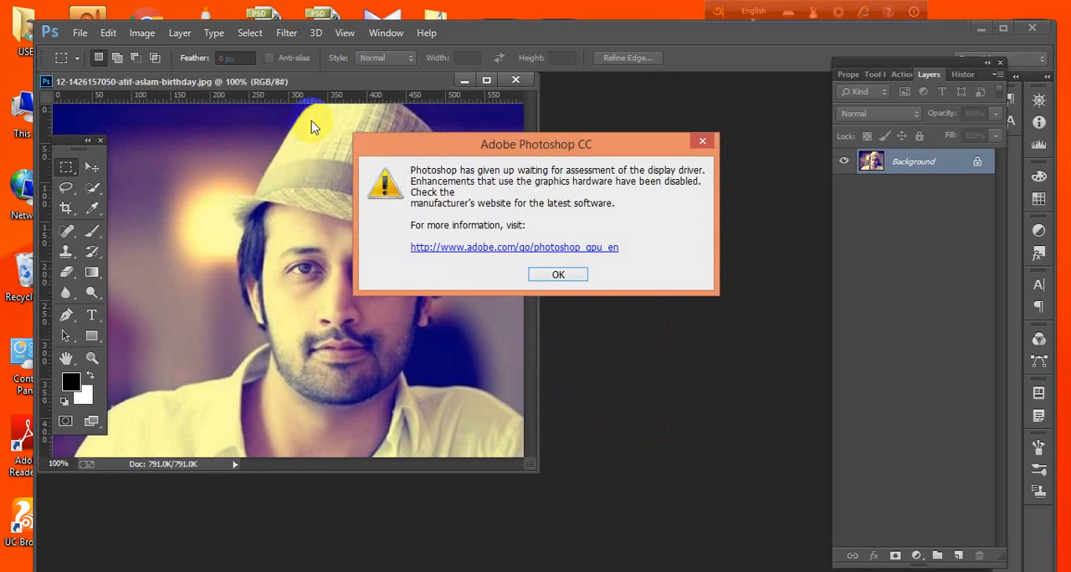
pyautogui.click(558, 274)
# Dock the floating image window as a document tab and activate the Move tool.
pyautogui.moveTo(351, 81); pyautogui.dragTo(527, 82)
pyautogui.click(92, 166)
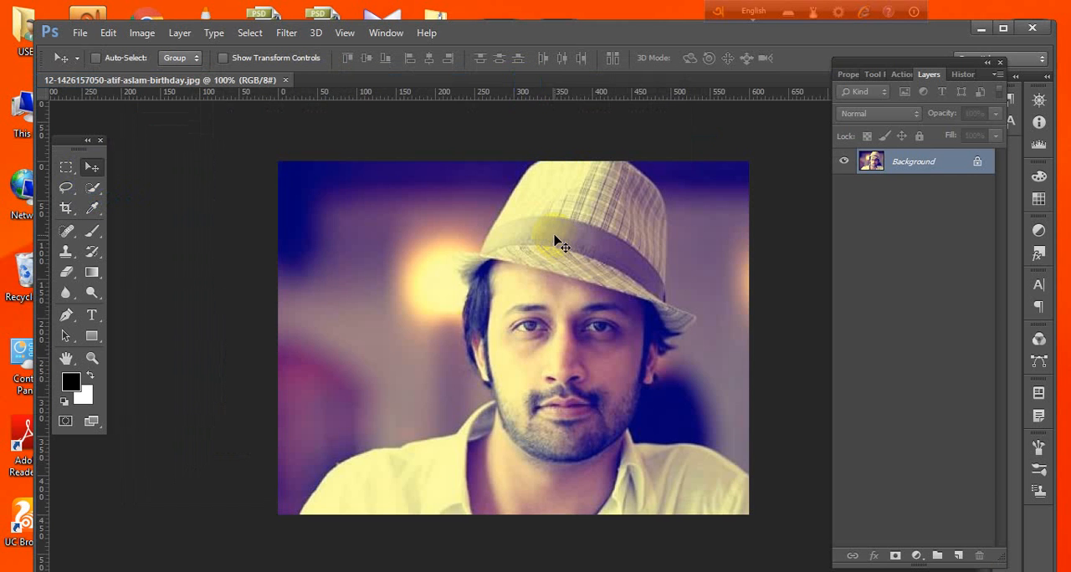
pyautogui.click(615, 560)
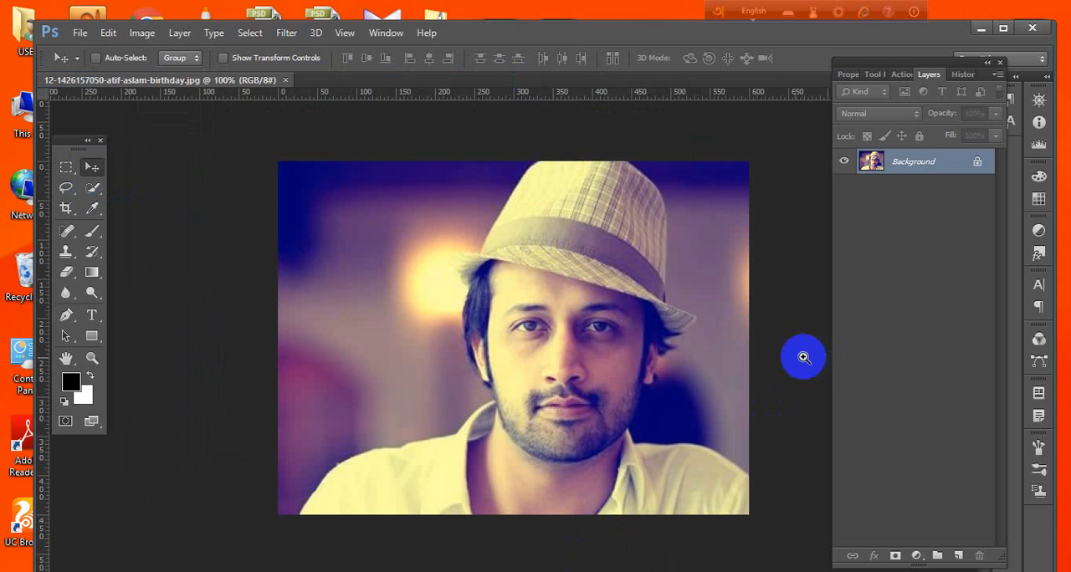
# Examine the hair edge beneath the hat brim at magnifications up to 700%, finishing at 400%.
pyautogui.keyDown('ctrl'); pyautogui.click(453, 274); pyautogui.keyUp('ctrl')
pyautogui.keyDown('ctrl'); pyautogui.click(473, 285); pyautogui.keyUp('ctrl')
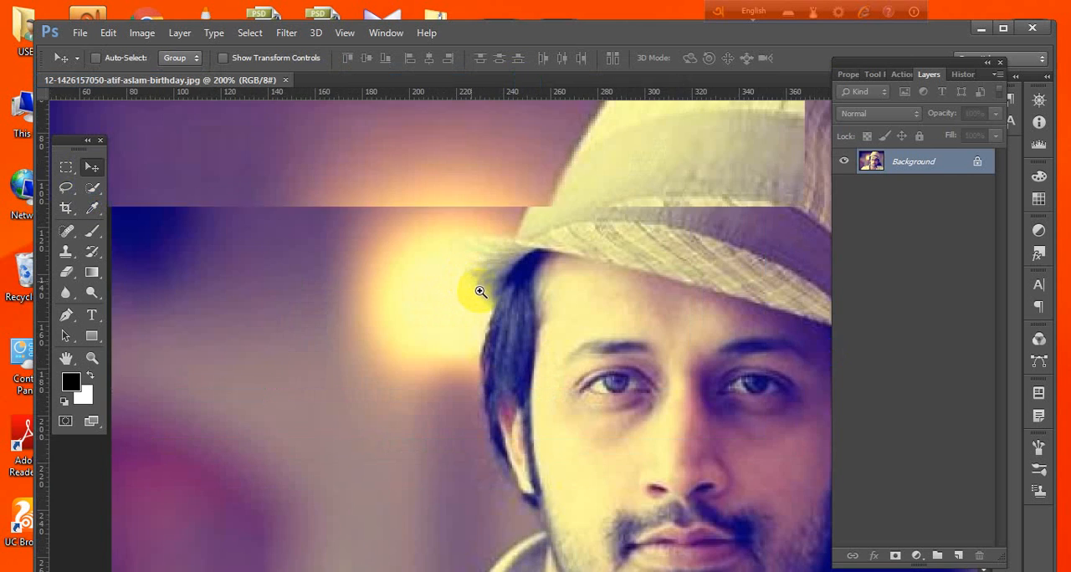
pyautogui.keyDown('ctrl'); pyautogui.click(502, 344); pyautogui.keyUp('ctrl')
pyautogui.keyDown('ctrl'); pyautogui.click(518, 369); pyautogui.keyUp('ctrl')
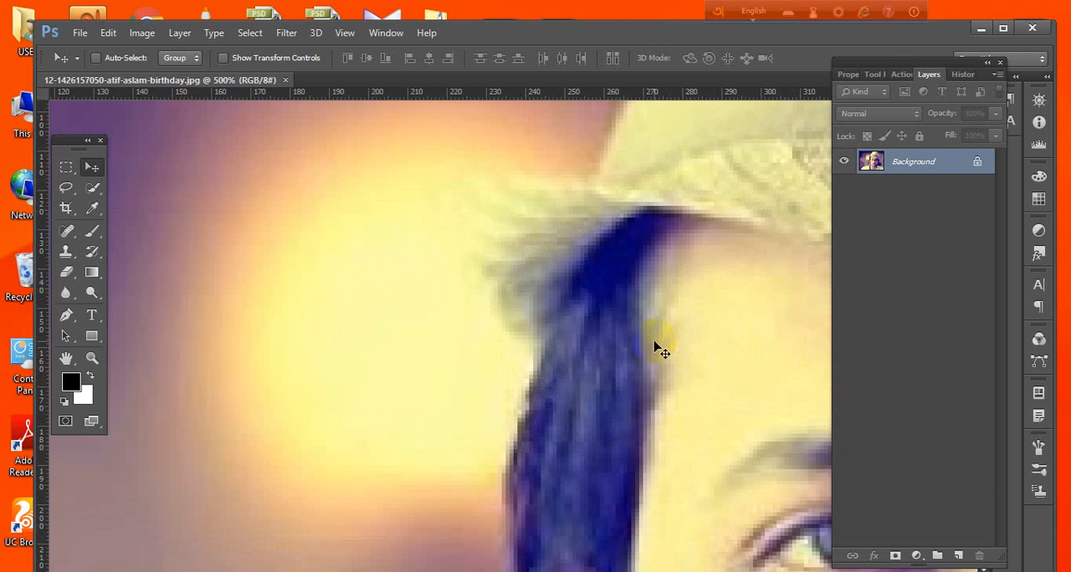
pyautogui.keyDown('ctrl'); pyautogui.click(577, 318); pyautogui.keyUp('ctrl')
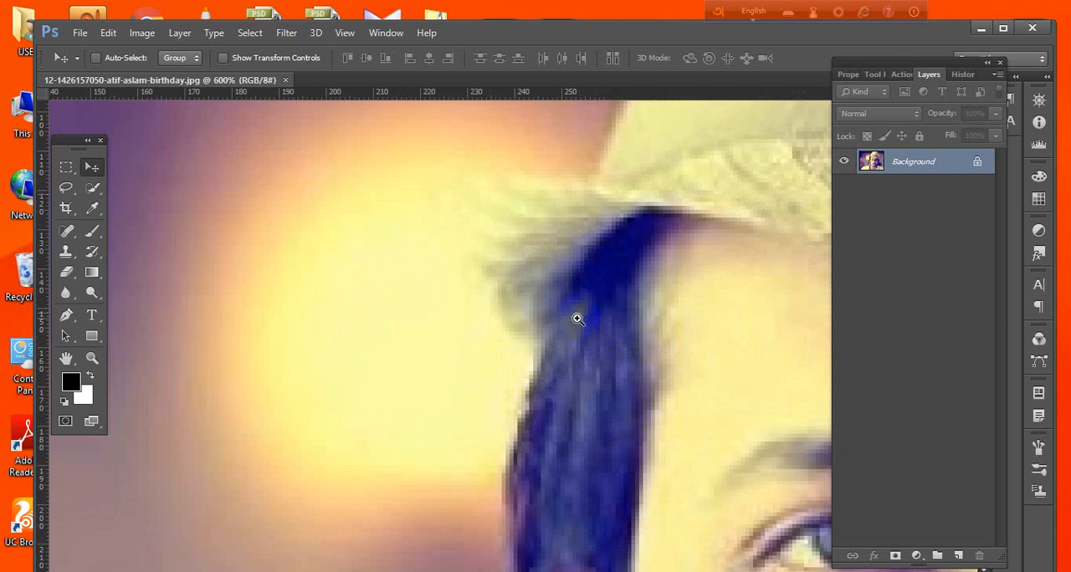
pyautogui.keyDown('ctrl'); pyautogui.click(577, 319); pyautogui.keyUp('ctrl')
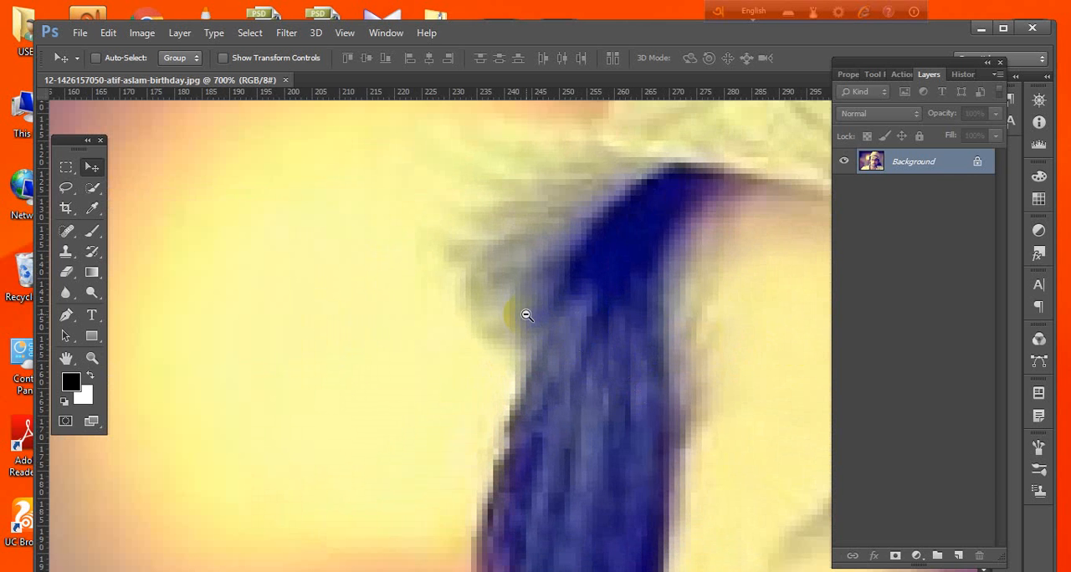
pyautogui.keyDown('ctrl'); pyautogui.keyDown('alt'); pyautogui.click(526, 314); pyautogui.keyUp('alt'); pyautogui.keyUp('ctrl')
pyautogui.keyDown('ctrl'); pyautogui.keyDown('alt'); pyautogui.click(526, 314); pyautogui.keyUp('alt'); pyautogui.keyUp('ctrl')
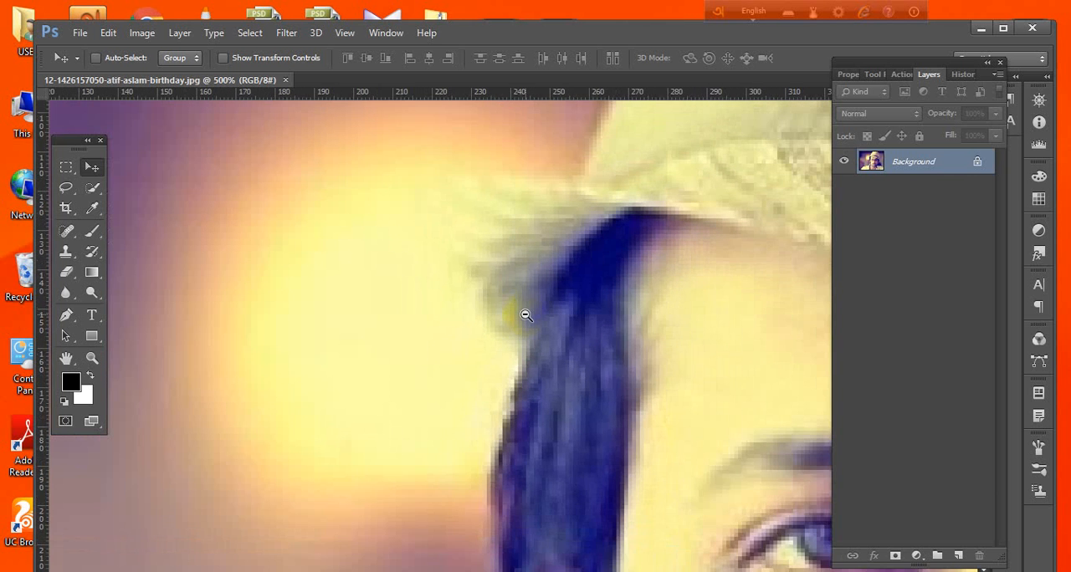
pyautogui.keyDown('ctrl'); pyautogui.keyDown('alt'); pyautogui.click(526, 315); pyautogui.keyUp('alt'); pyautogui.keyUp('ctrl')
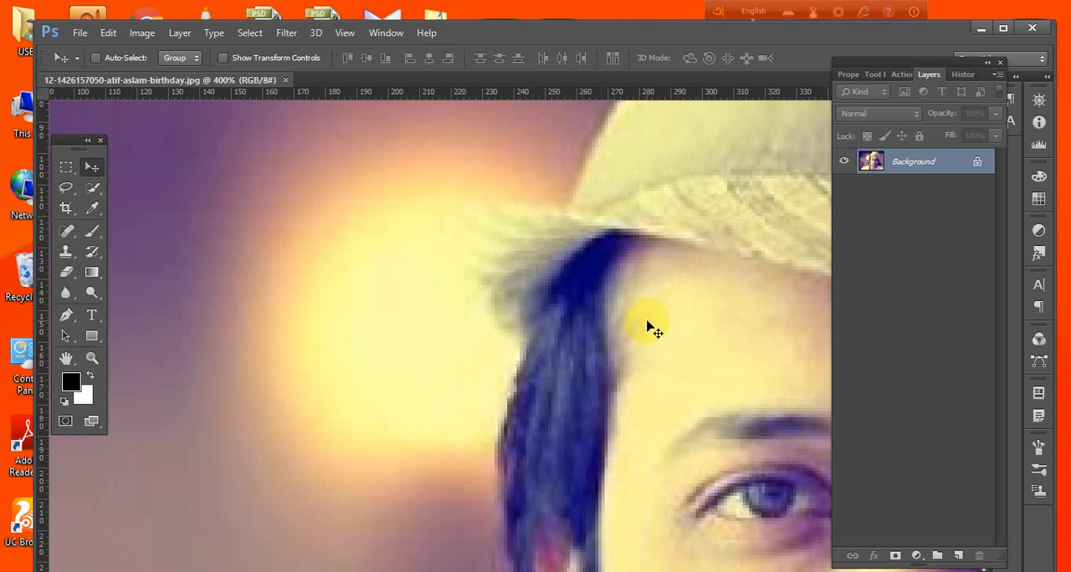
pyautogui.moveTo(650, 327); pyautogui.dragTo(599, 312)
pyautogui.moveTo(447, 322); pyautogui.dragTo(505, 310)
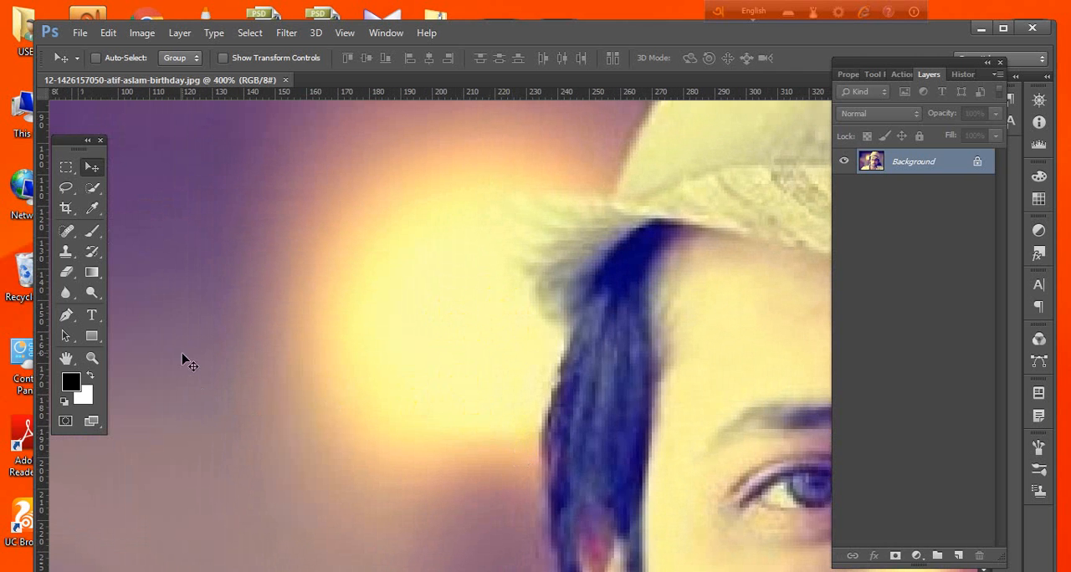
# Move the floating toolbox further over the image and close both it and the Layers panel group.
pyautogui.click(90, 169)
pyautogui.moveTo(78, 144); pyautogui.dragTo(131, 189)
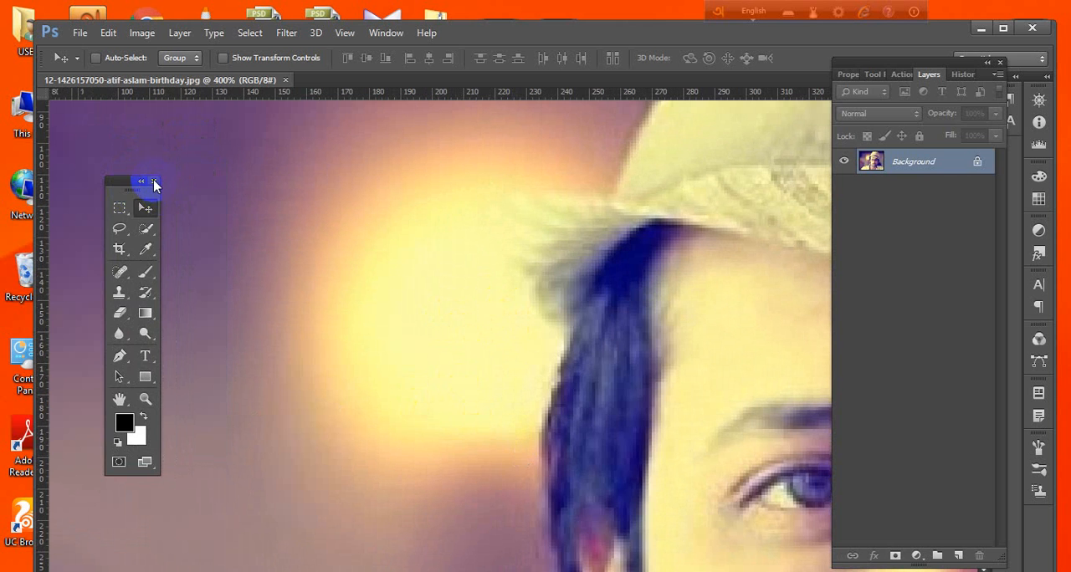
pyautogui.click(154, 181)
pyautogui.click(998, 62)
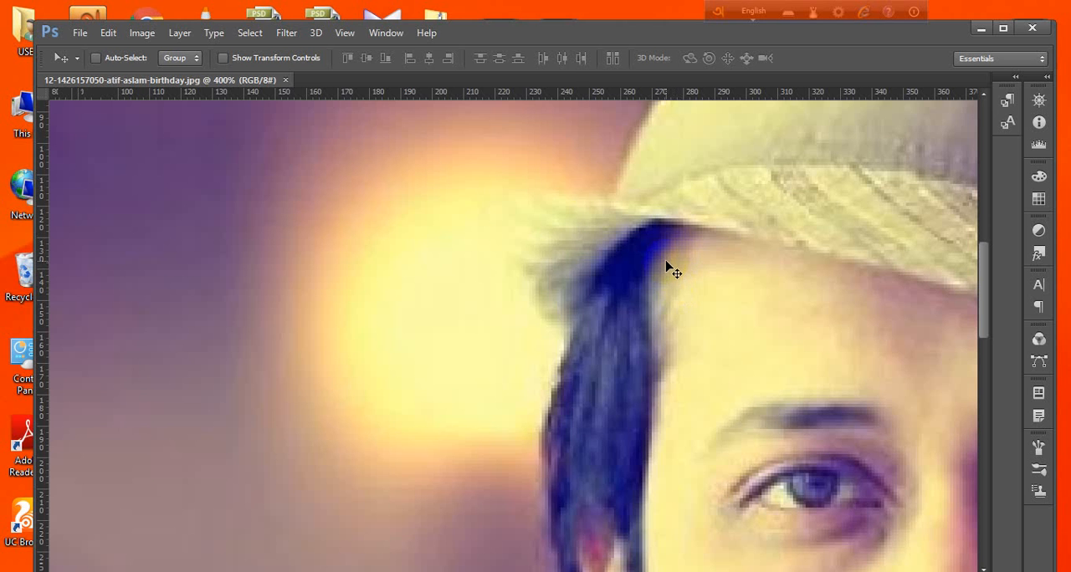
# Show the Tools and Layers panels and reposition both over the workspace.
pyautogui.click(386, 32)
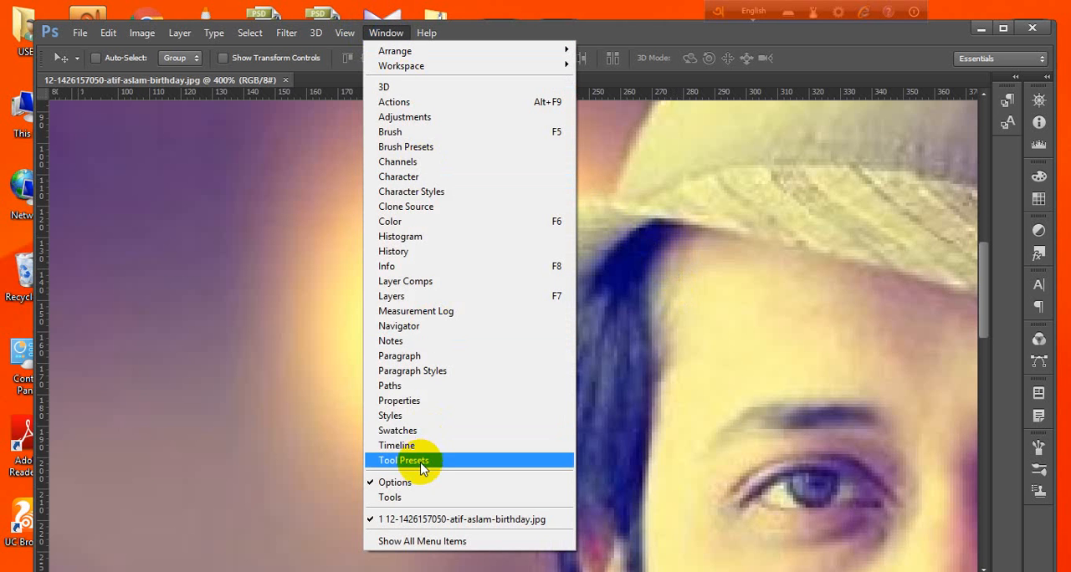
pyautogui.click(410, 497)
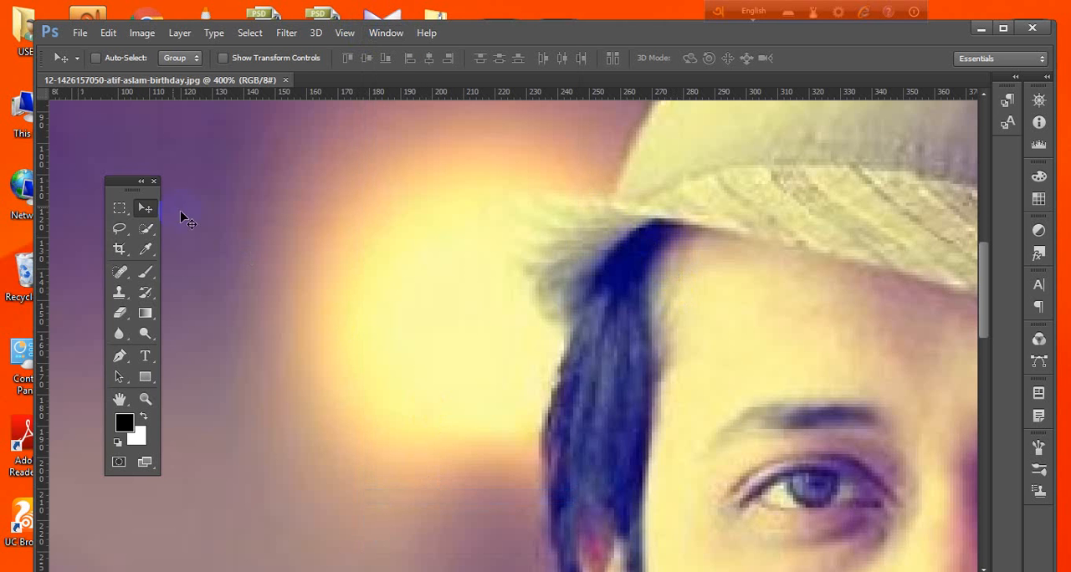
pyautogui.moveTo(130, 181); pyautogui.dragTo(106, 182)
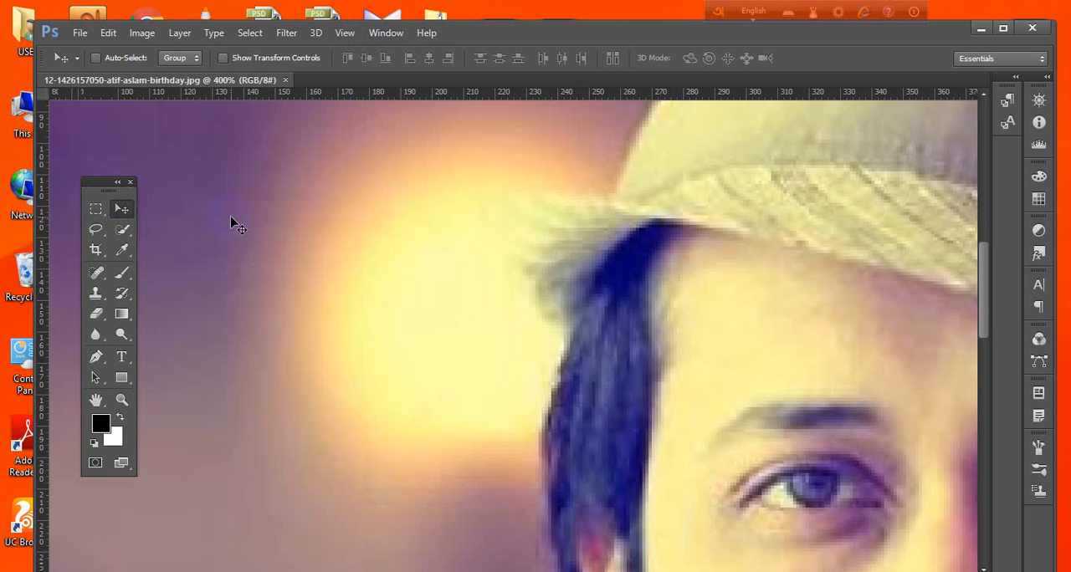
pyautogui.click(386, 33)
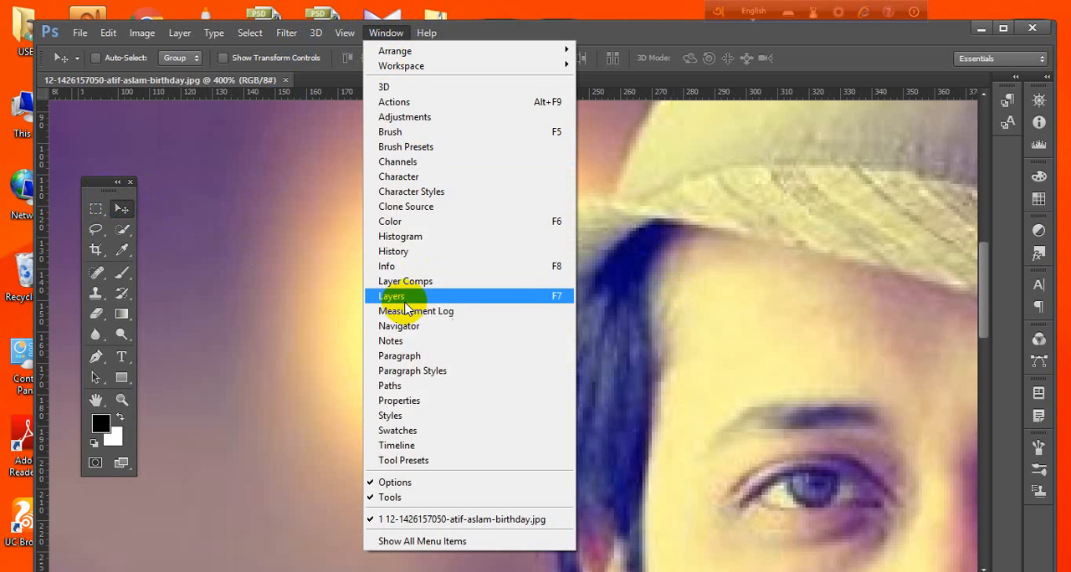
pyautogui.click(391, 296)
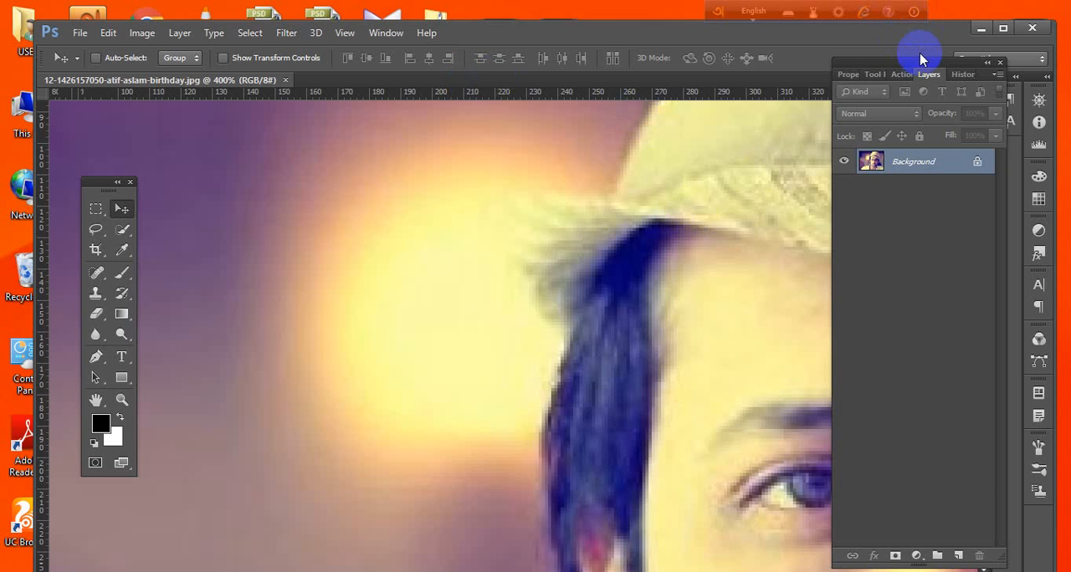
pyautogui.moveTo(916, 66); pyautogui.dragTo(931, 84)
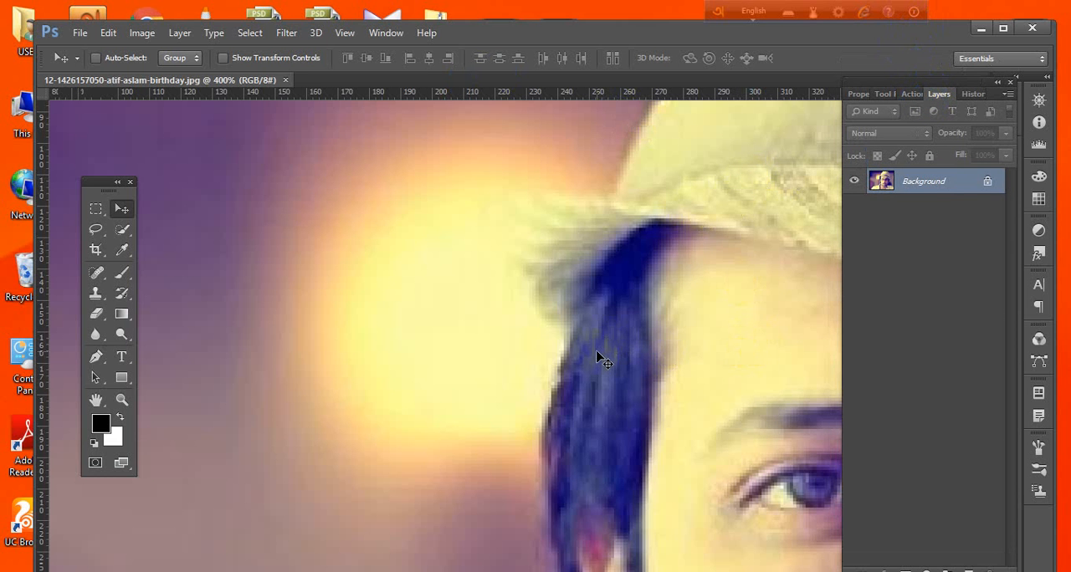
pyautogui.click(772, 282)
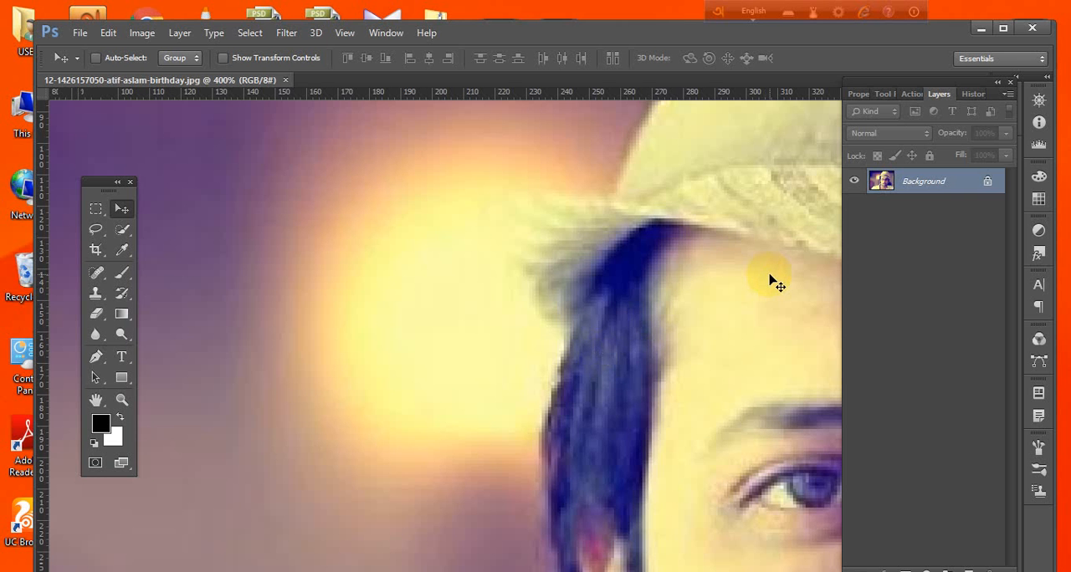
pyautogui.click(791, 211)
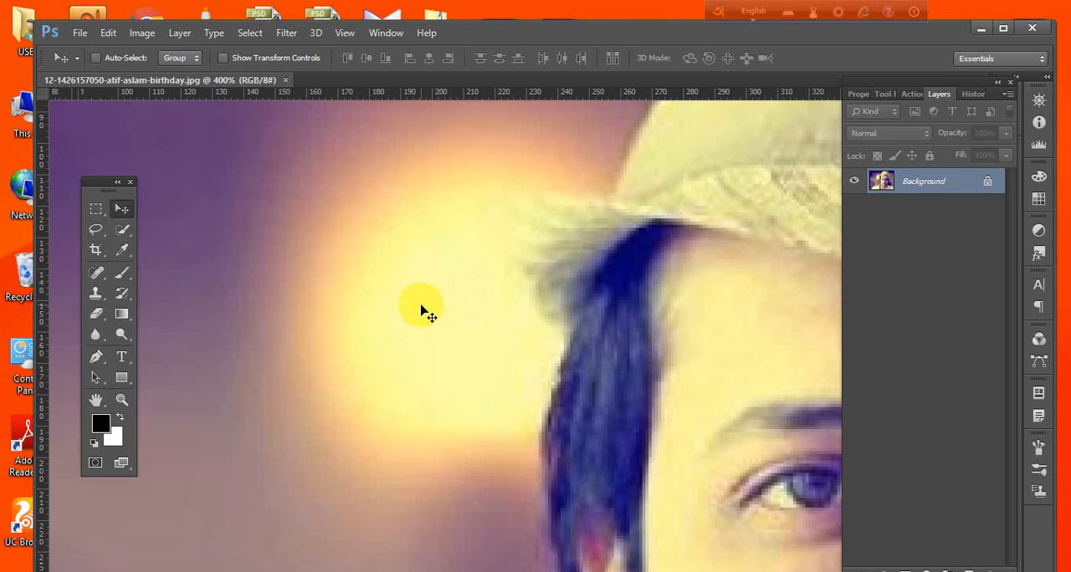
pyautogui.press('space')
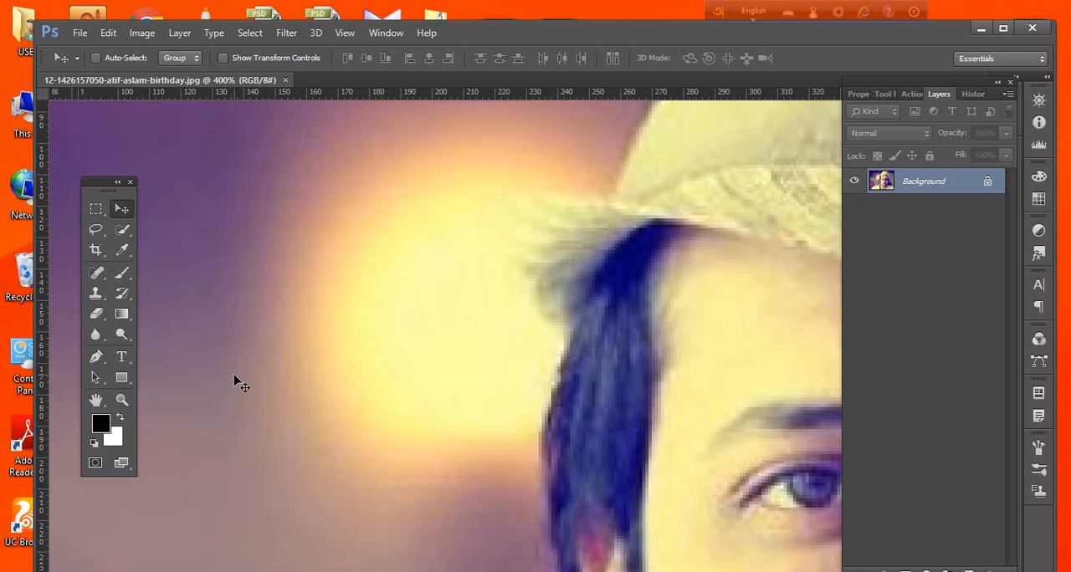
# Draw an open curved path with five anchor points around the bright light beside the man's hair using the Pen tool.
pyautogui.click(97, 361)
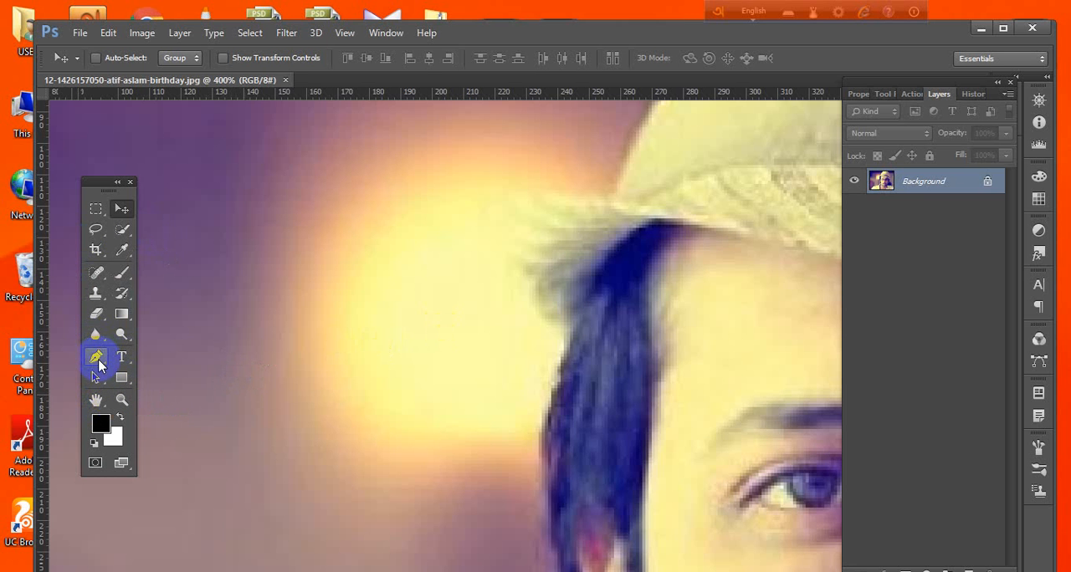
pyautogui.moveTo(199, 231); pyautogui.dragTo(358, 153)
pyautogui.click(394, 169)
pyautogui.moveTo(496, 280); pyautogui.dragTo(496, 298)
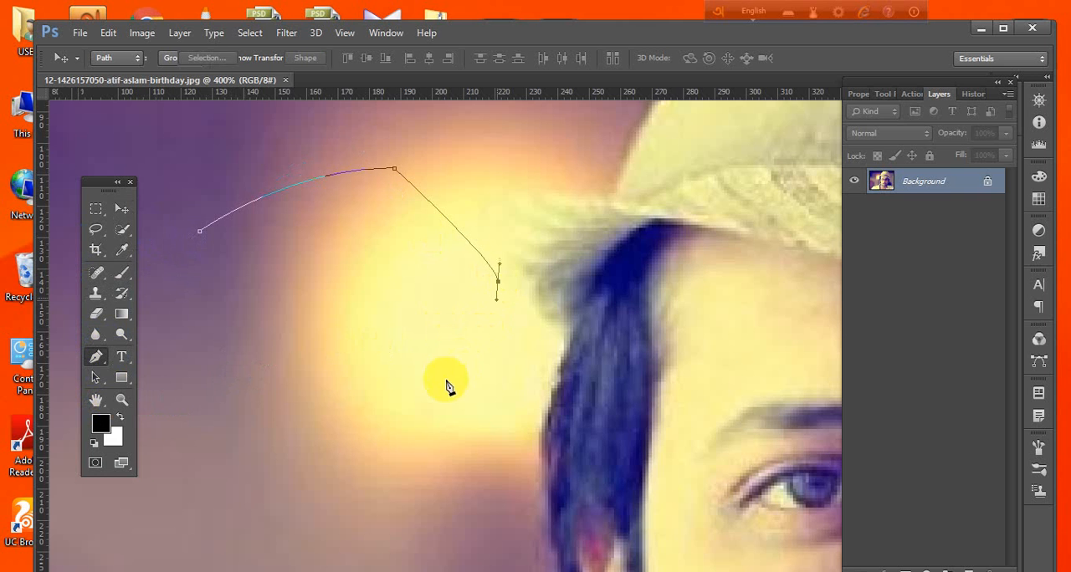
pyautogui.click(447, 380)
pyautogui.moveTo(312, 410); pyautogui.dragTo(290, 402)
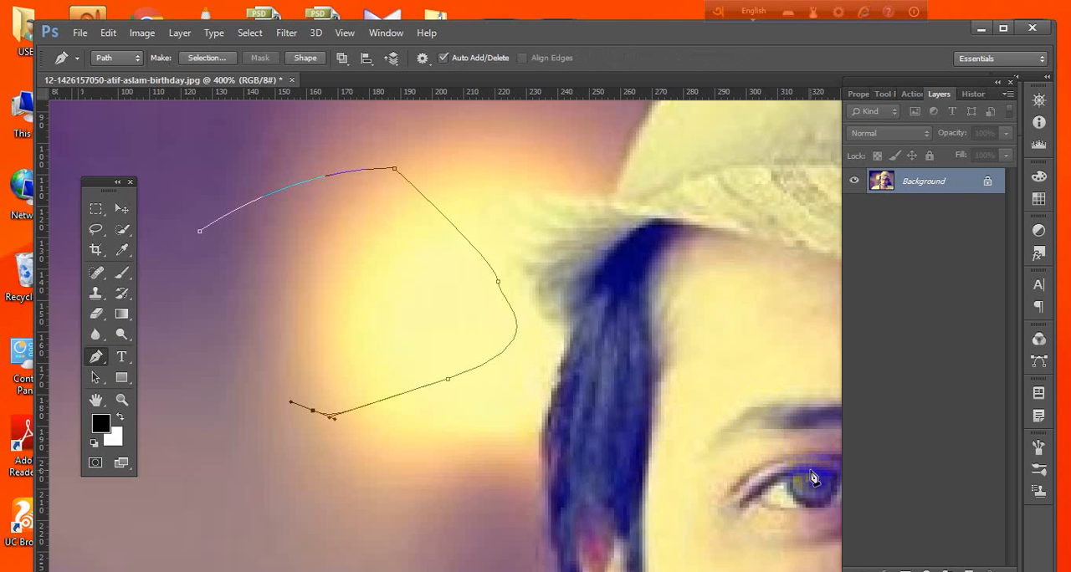
pyautogui.click(889, 424)
# View the whole image with its path at 66.7% and the path area at 200% using the Zoom tool.
pyautogui.click(117, 386)
pyautogui.click(121, 400)
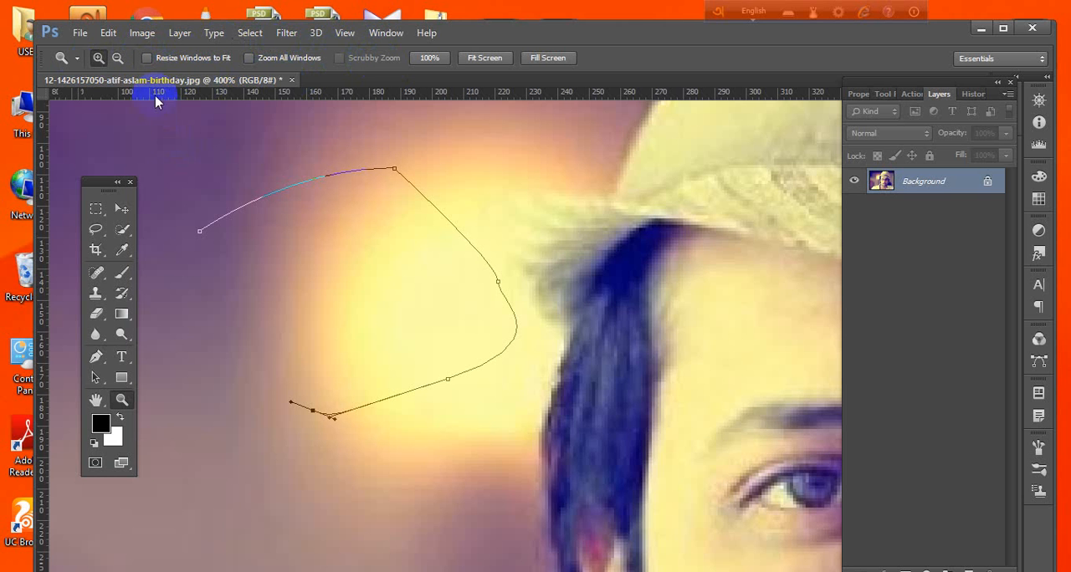
pyautogui.click(117, 60)
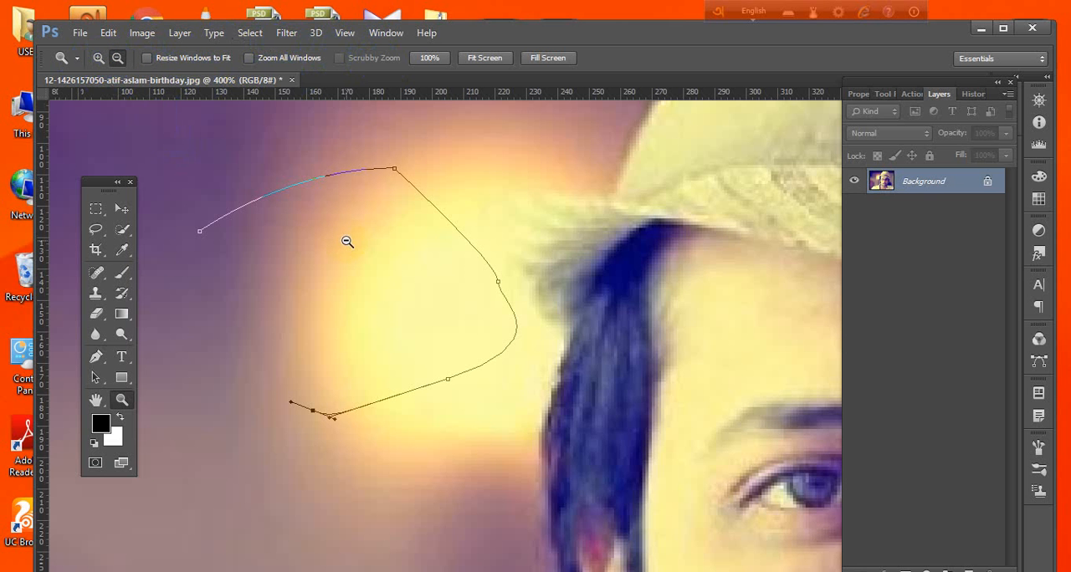
pyautogui.click(348, 242)
pyautogui.click(353, 276)
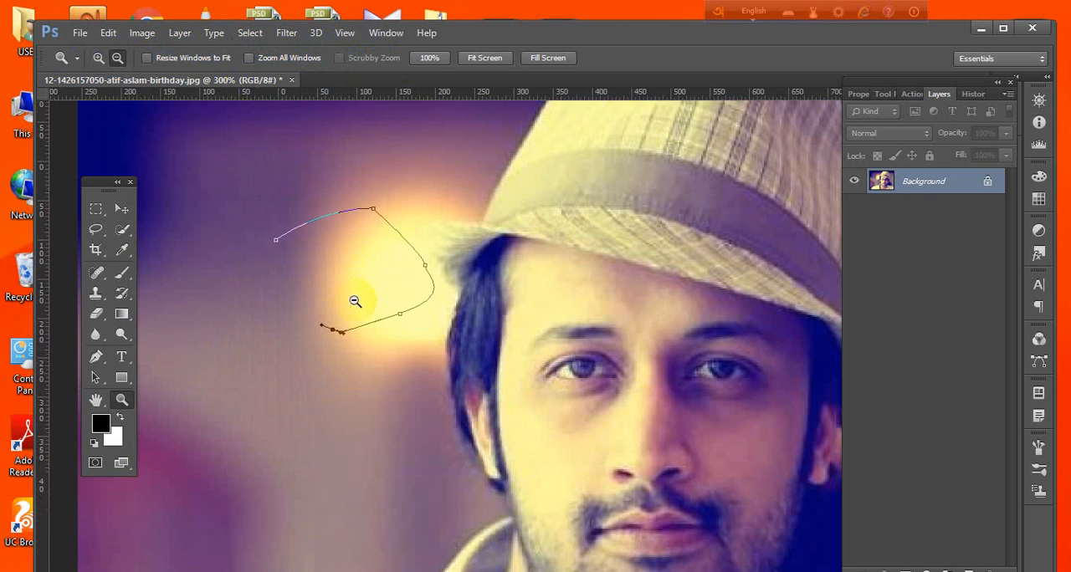
pyautogui.click(406, 557)
pyautogui.click(120, 108)
pyautogui.click(98, 57)
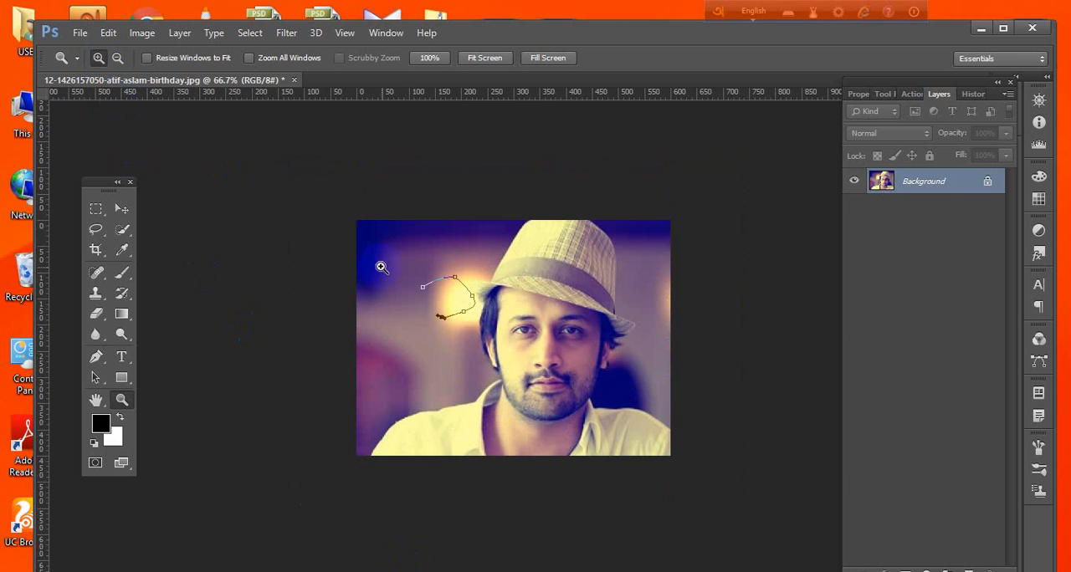
pyautogui.click(431, 293)
pyautogui.click(426, 291)
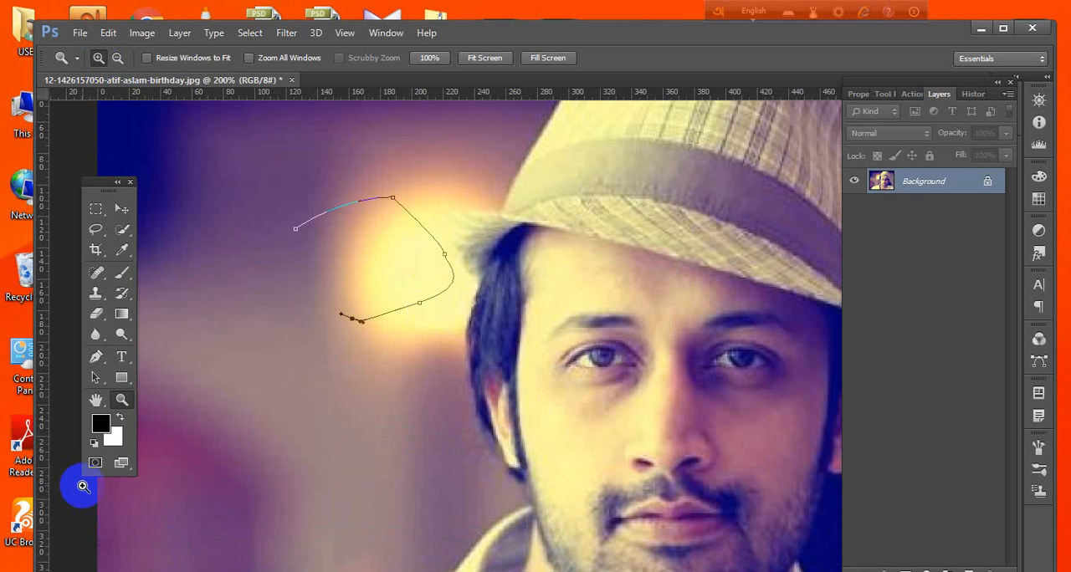
# Extend the open path from its lower end with one more Pen tool anchor point toward the image's lower left.
pyautogui.click(97, 357)
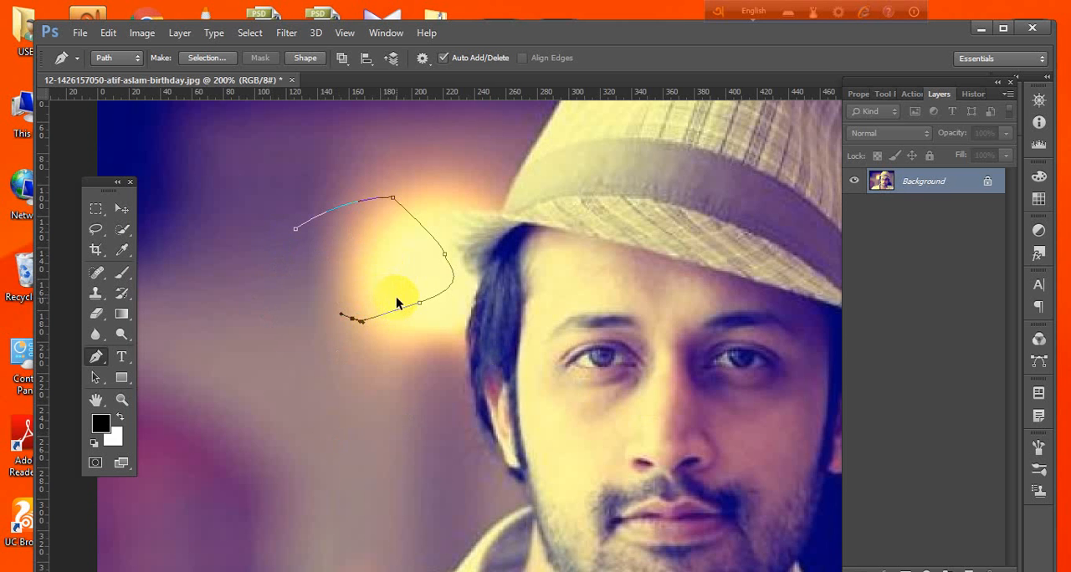
pyautogui.keyDown('alt'); pyautogui.click(408, 335); pyautogui.keyUp('alt')
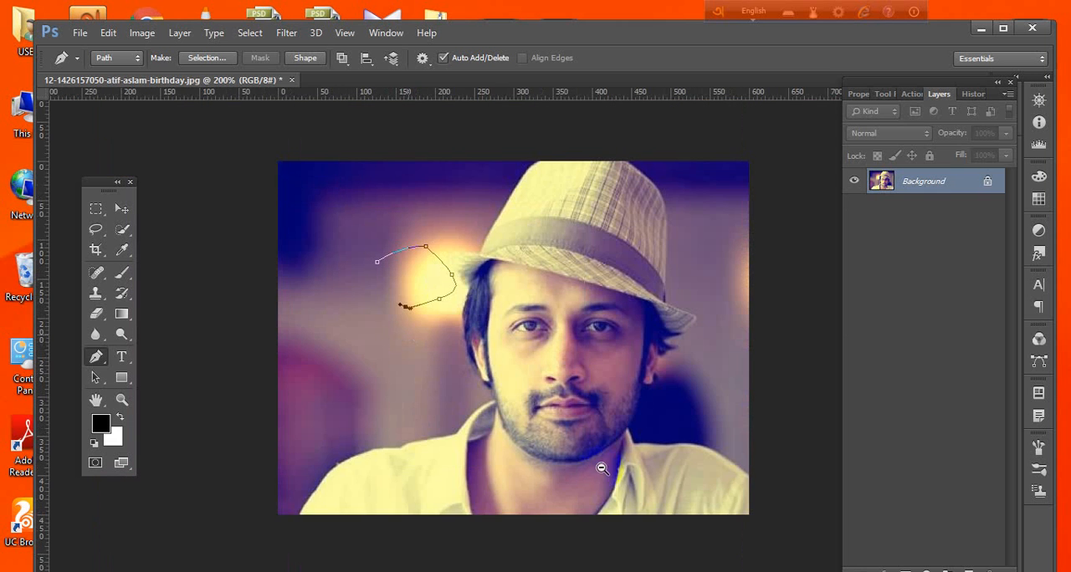
pyautogui.keyDown('alt'); pyautogui.click(619, 471); pyautogui.keyUp('alt')
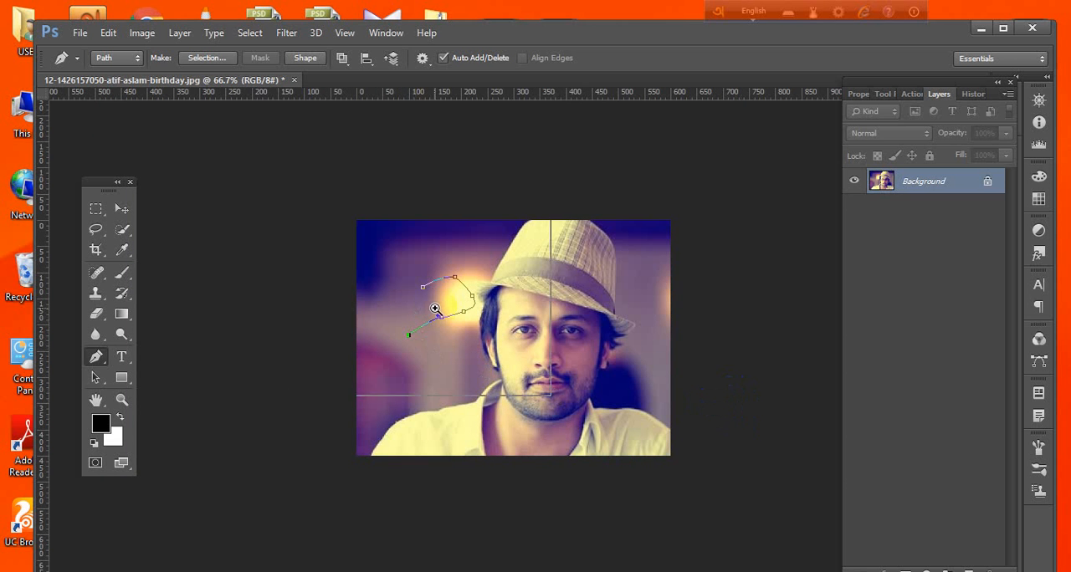
pyautogui.hotkey('ctrl', '+')
pyautogui.hotkey('ctrl', '+')
pyautogui.hotkey('ctrl', '+')
pyautogui.hotkey('ctrl', '+')
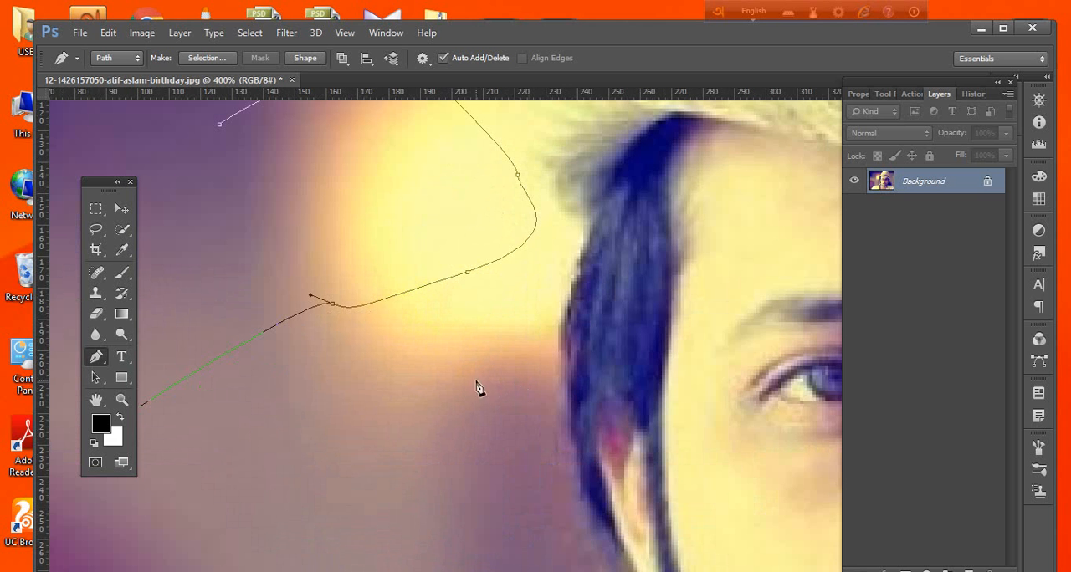
# Examine the open path and the hair edge at 400% using the Hand tool and the Pen tool's temporary hand.
pyautogui.click(537, 288)
pyautogui.click(95, 402)
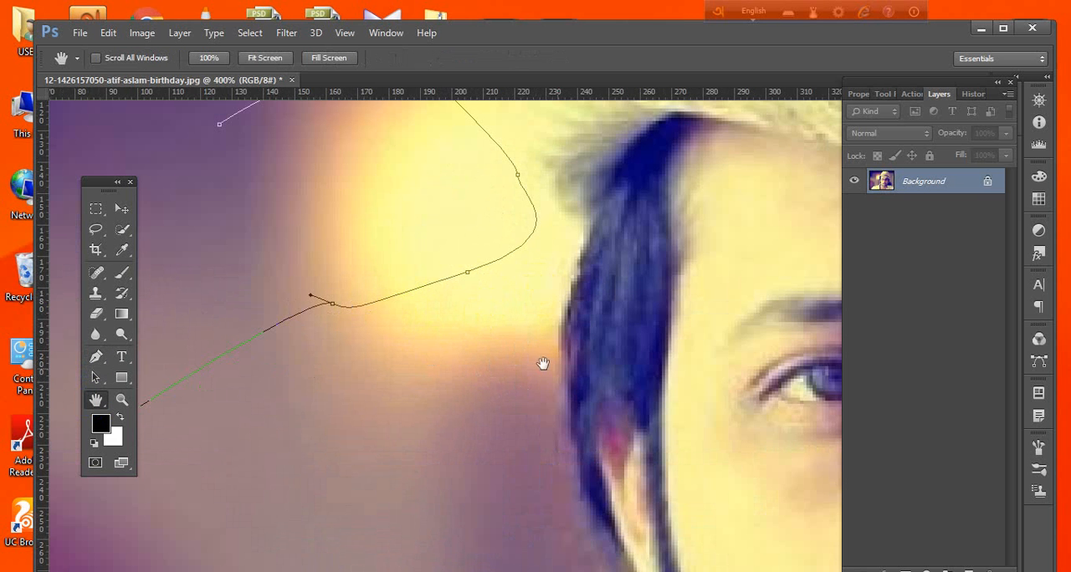
pyautogui.moveTo(543, 363); pyautogui.dragTo(567, 209)
pyautogui.click(96, 356)
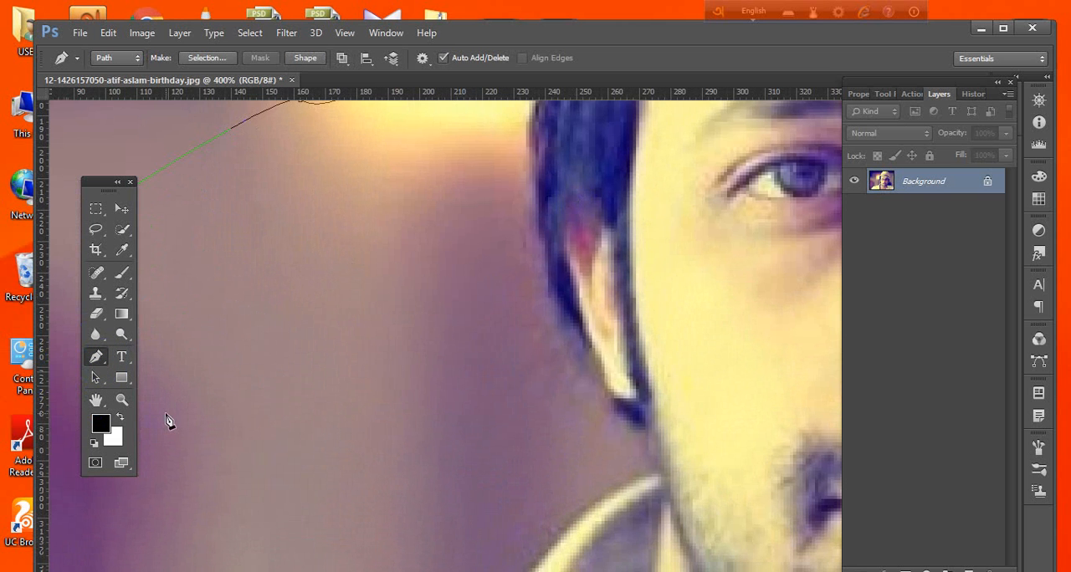
pyautogui.press('space')
pyautogui.moveTo(335, 298); pyautogui.dragTo(444, 444)
pyautogui.moveTo(525, 217); pyautogui.dragTo(495, 295)
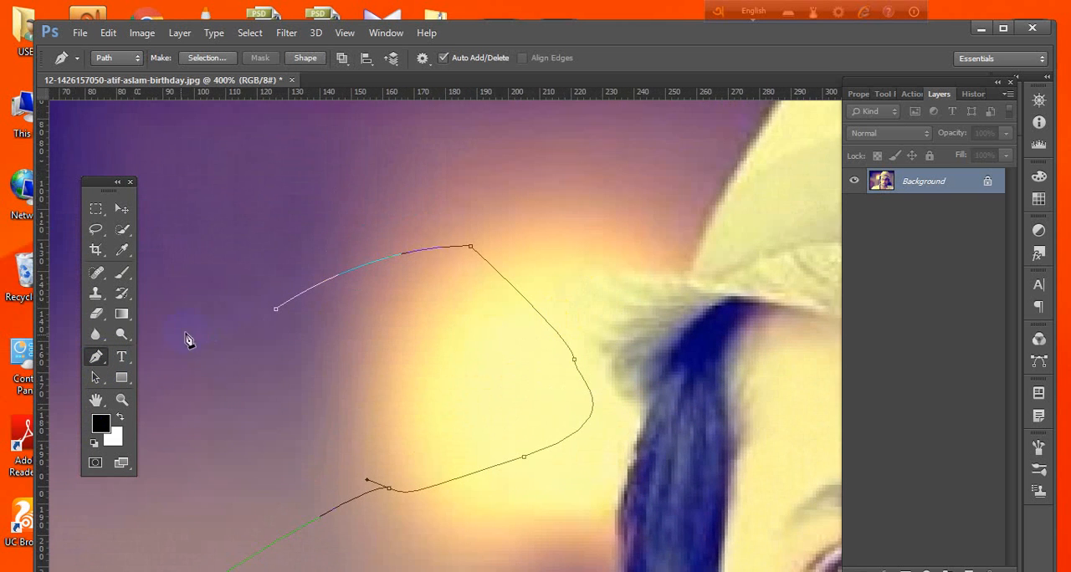
pyautogui.click(101, 361)
pyautogui.moveTo(515, 421); pyautogui.dragTo(501, 263)
pyautogui.moveTo(542, 396); pyautogui.dragTo(535, 283)
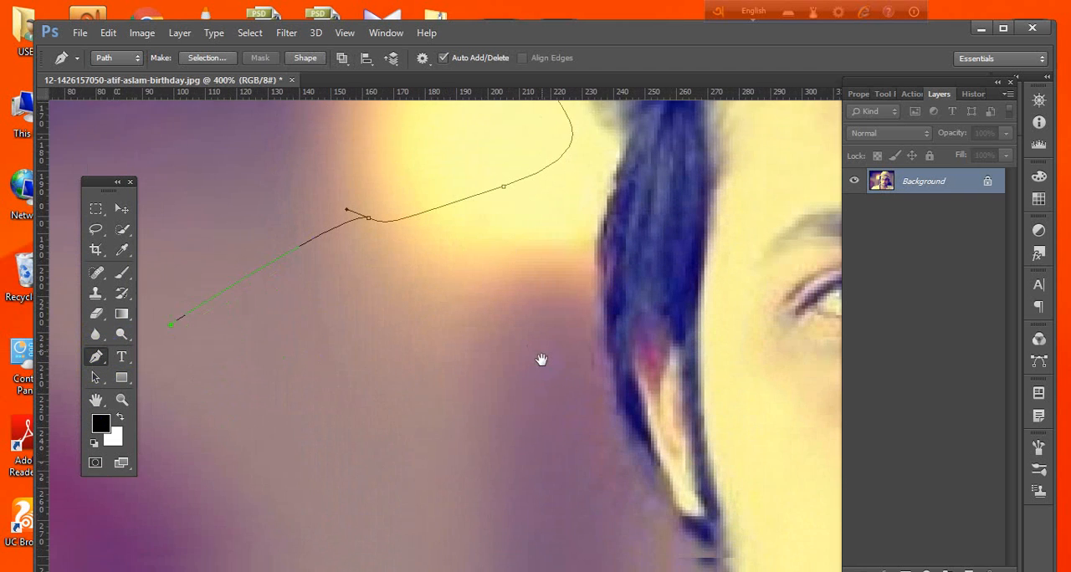
pyautogui.moveTo(543, 359); pyautogui.dragTo(538, 318)
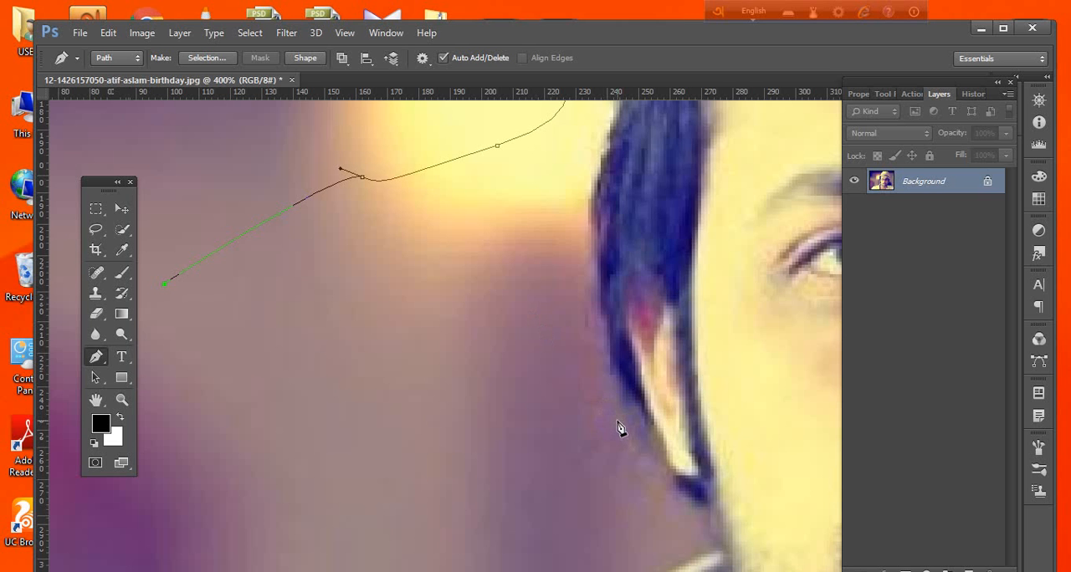
# Discard the entire open path, activate the Move tool and bring the hair and eye area into view.
pyautogui.press('Escape')
pyautogui.press('Escape')
pyautogui.click(126, 208)
pyautogui.press('space')
pyautogui.moveTo(304, 231); pyautogui.dragTo(323, 304)
pyautogui.moveTo(537, 217); pyautogui.dragTo(424, 289)
pyautogui.moveTo(521, 292); pyautogui.dragTo(514, 278)
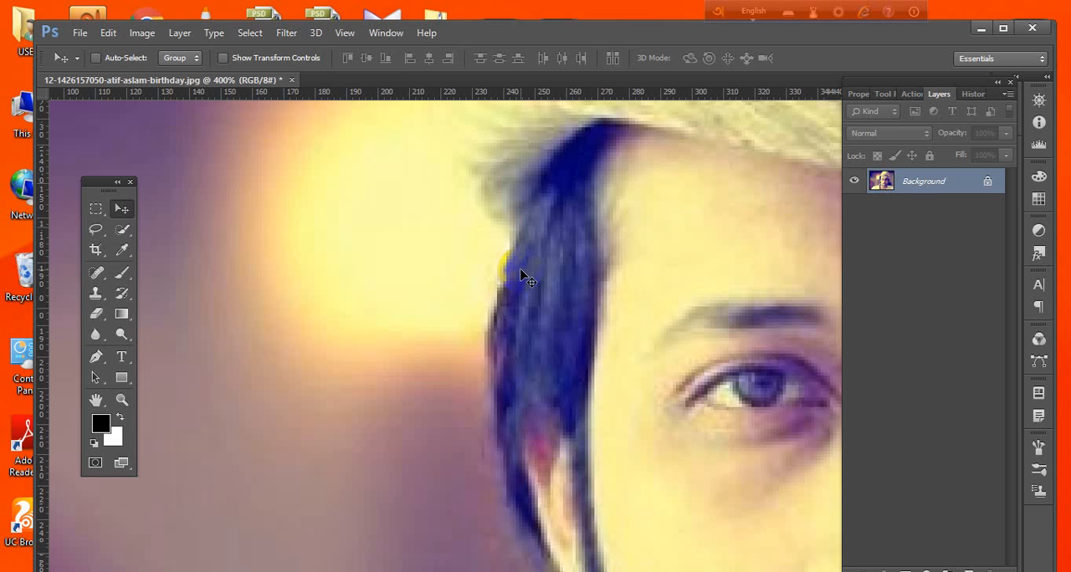
pyautogui.click(474, 282)
pyautogui.click(617, 535)
pyautogui.scroll(-1, 485, 471)
pyautogui.scroll(3, 486, 473)
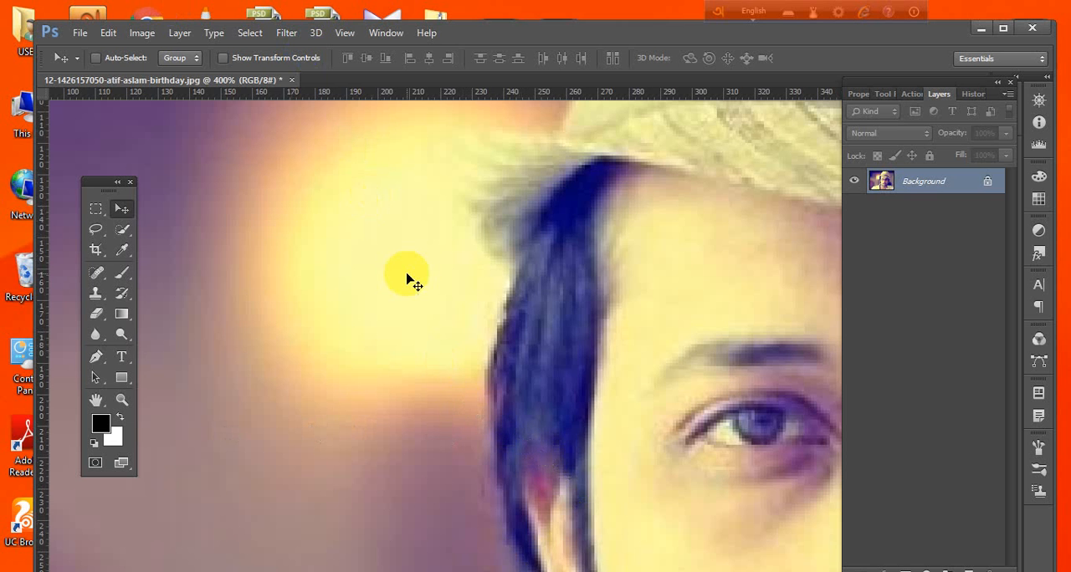
# Activate the Pen tool and return to the Move tool.
pyautogui.click(122, 335)
pyautogui.click(97, 358)
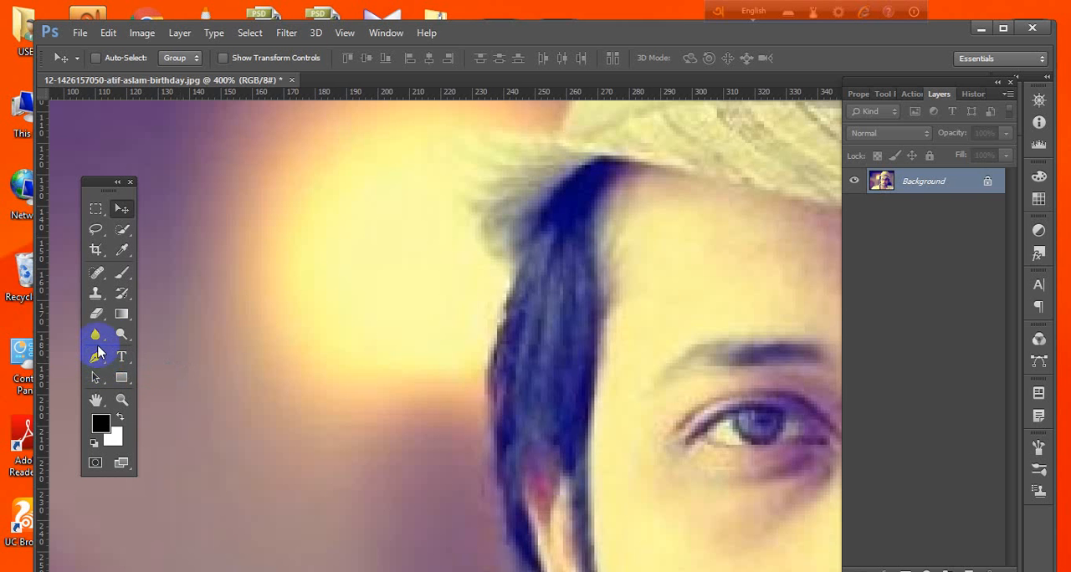
pyautogui.click(99, 311)
pyautogui.click(102, 294)
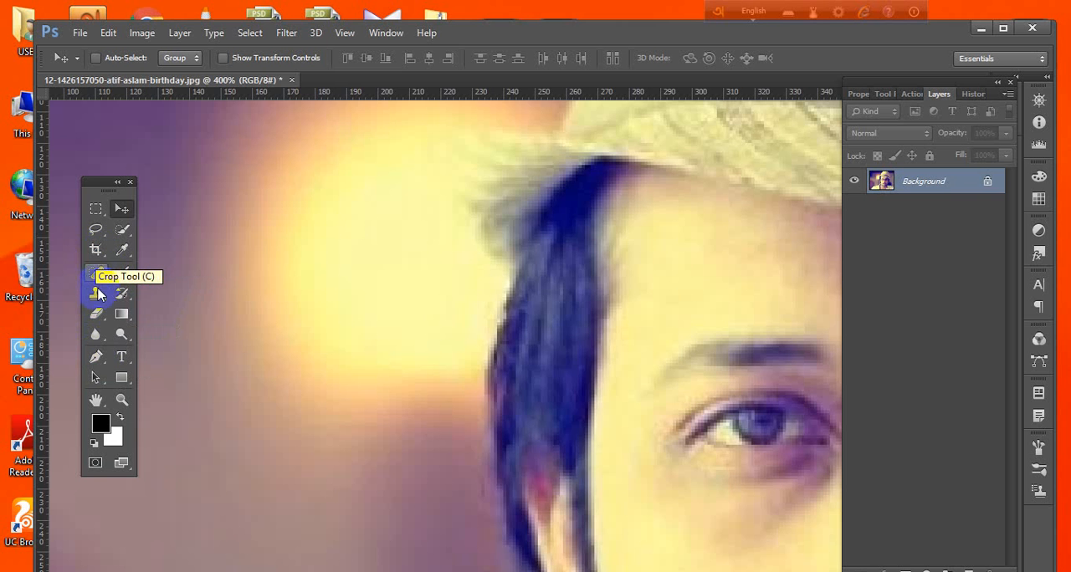
pyautogui.click(98, 357)
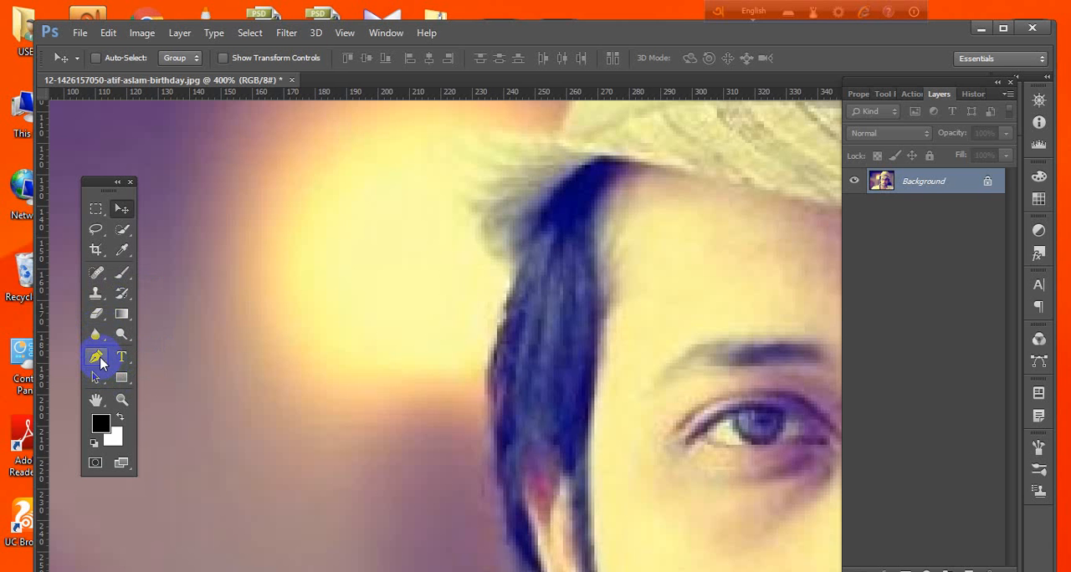
pyautogui.click(96, 358)
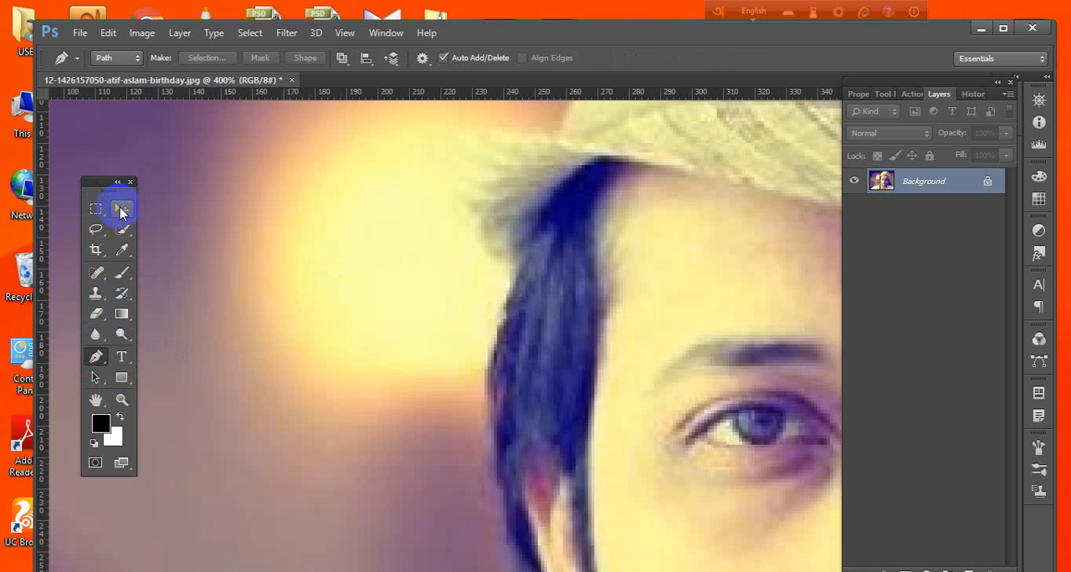
pyautogui.click(121, 210)
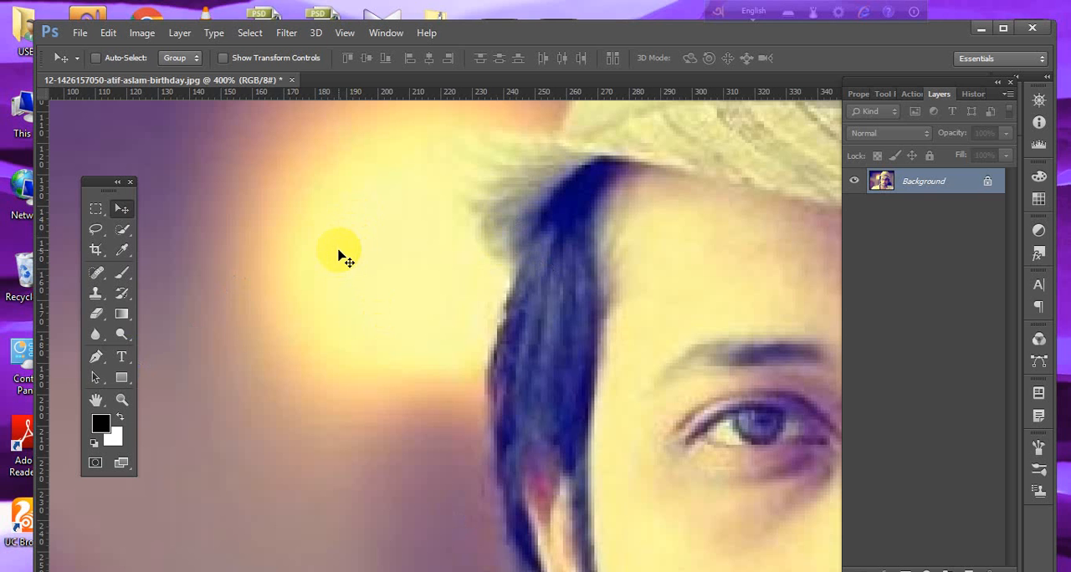
# Draw a straight diagonal path with two anchor points across the bright light using the Pen tool.
pyautogui.click(96, 356)
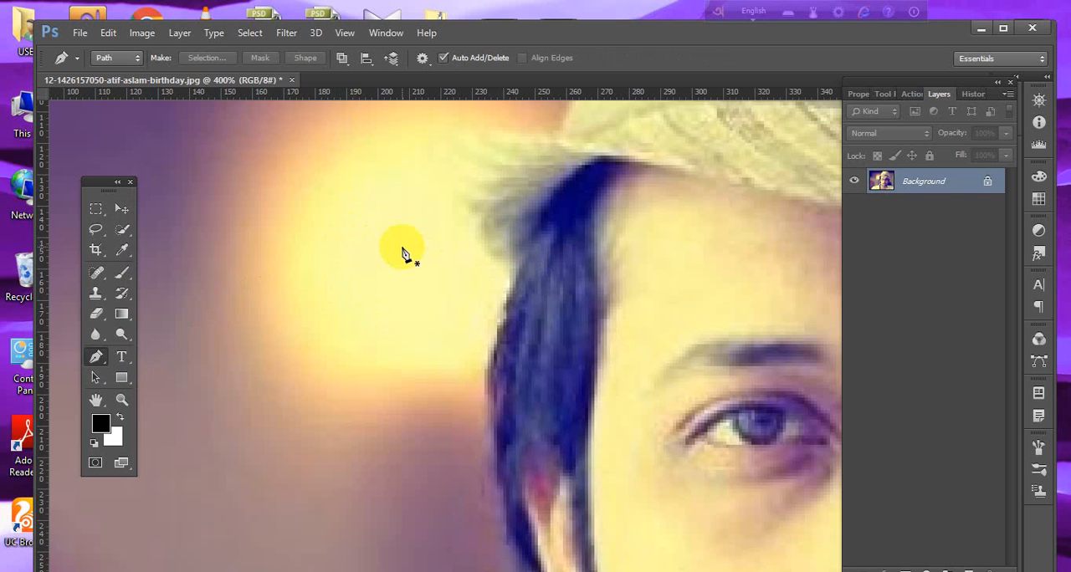
pyautogui.click(326, 221)
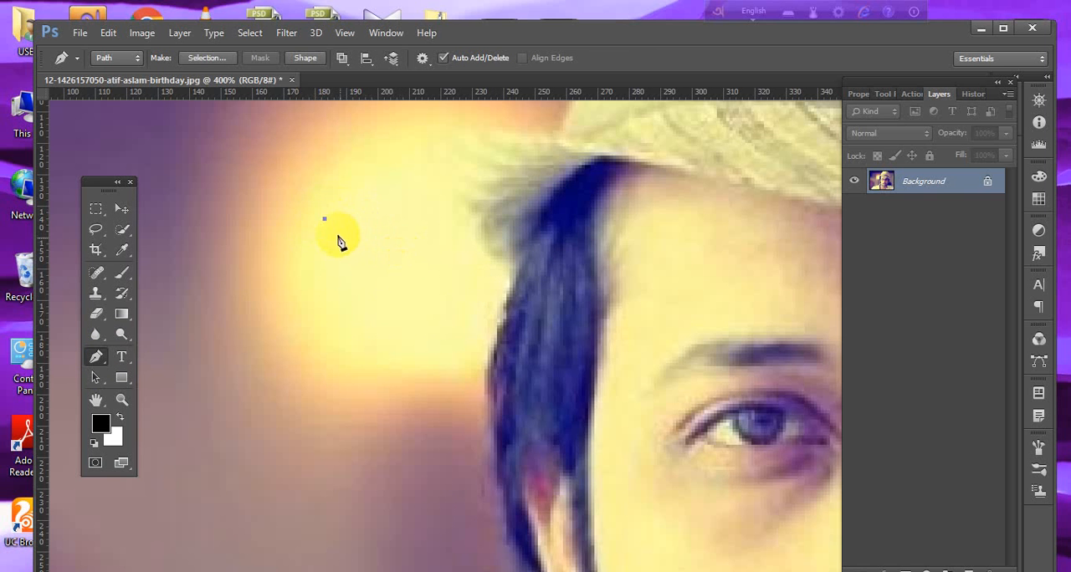
pyautogui.click(431, 328)
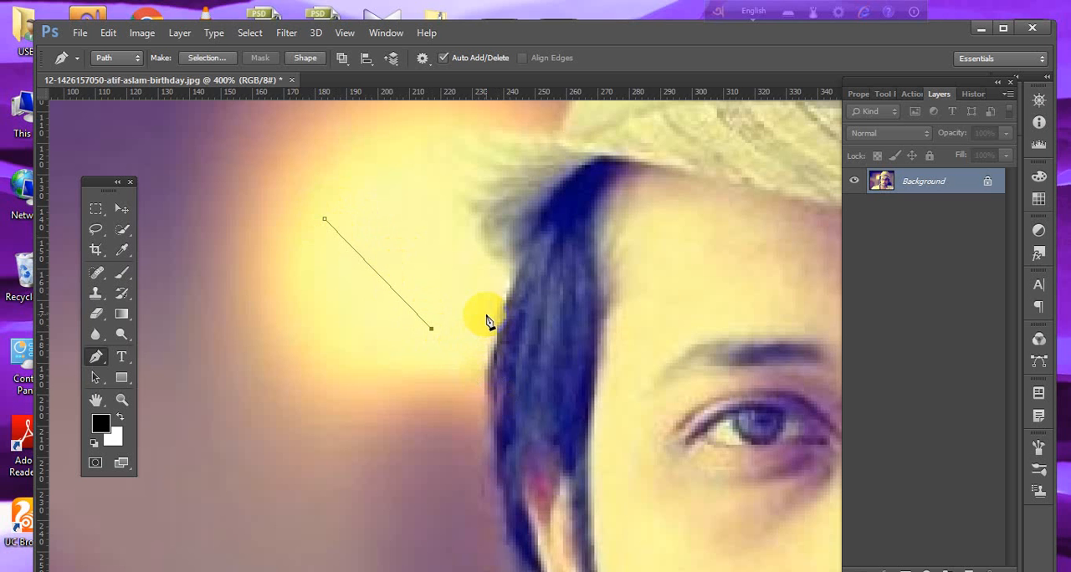
pyautogui.scroll(-1, 489, 322)
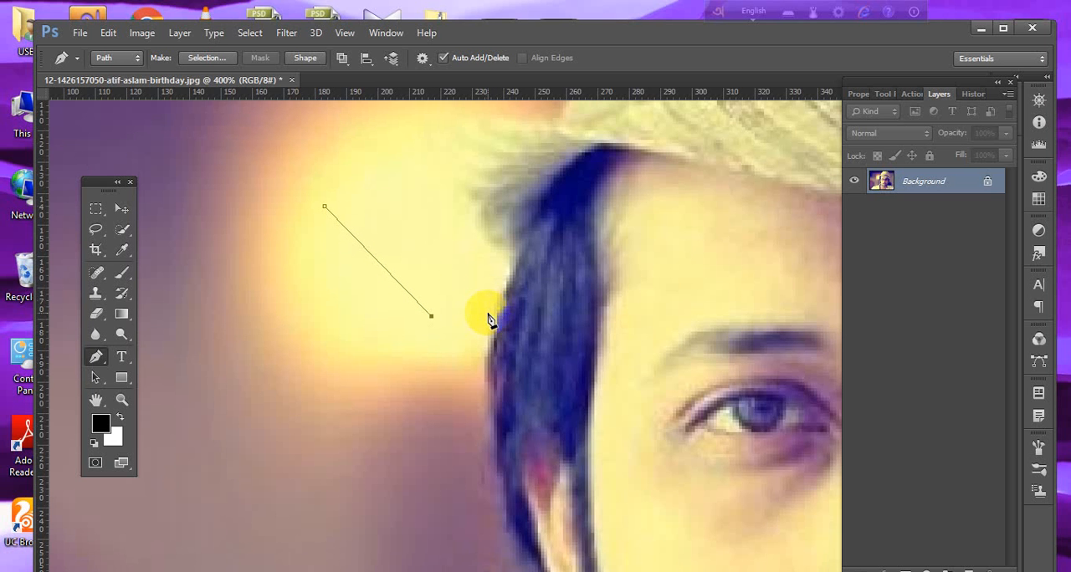
pyautogui.scroll(1, 490, 321)
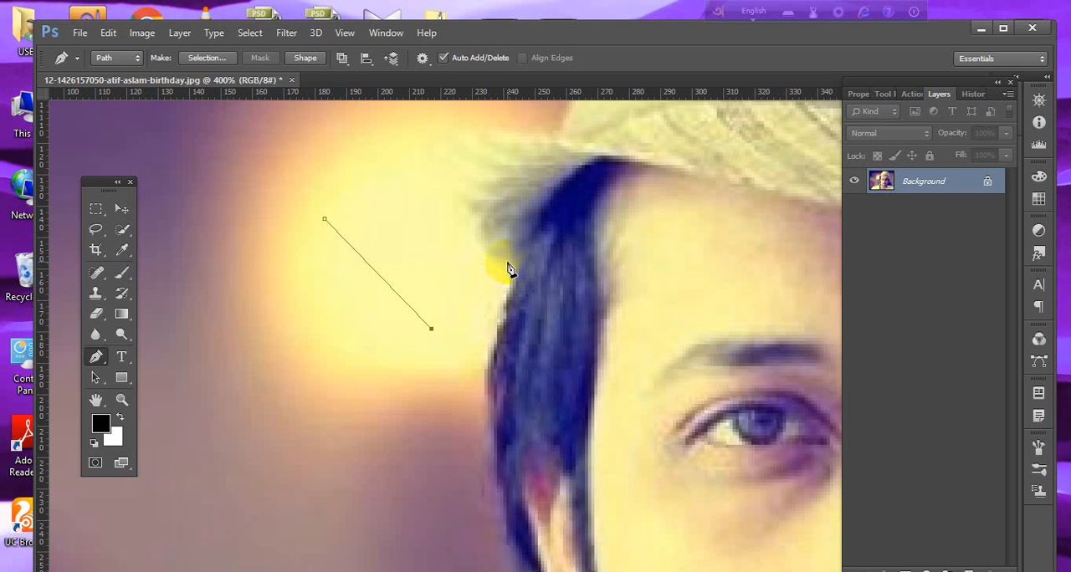
pyautogui.scroll(-1, 485, 269)
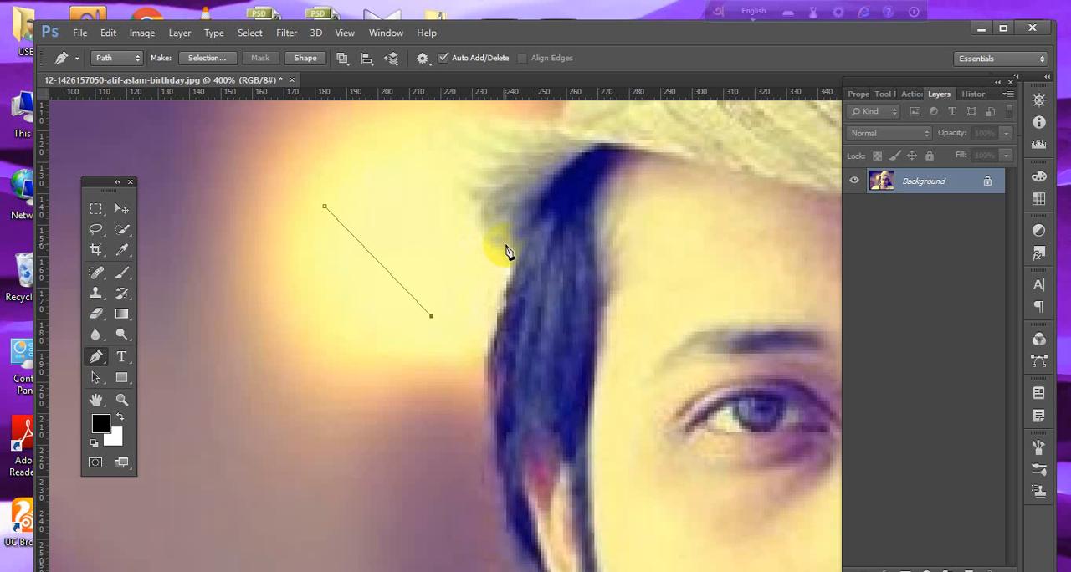
pyautogui.click(981, 31)
pyautogui.click(1008, 47)
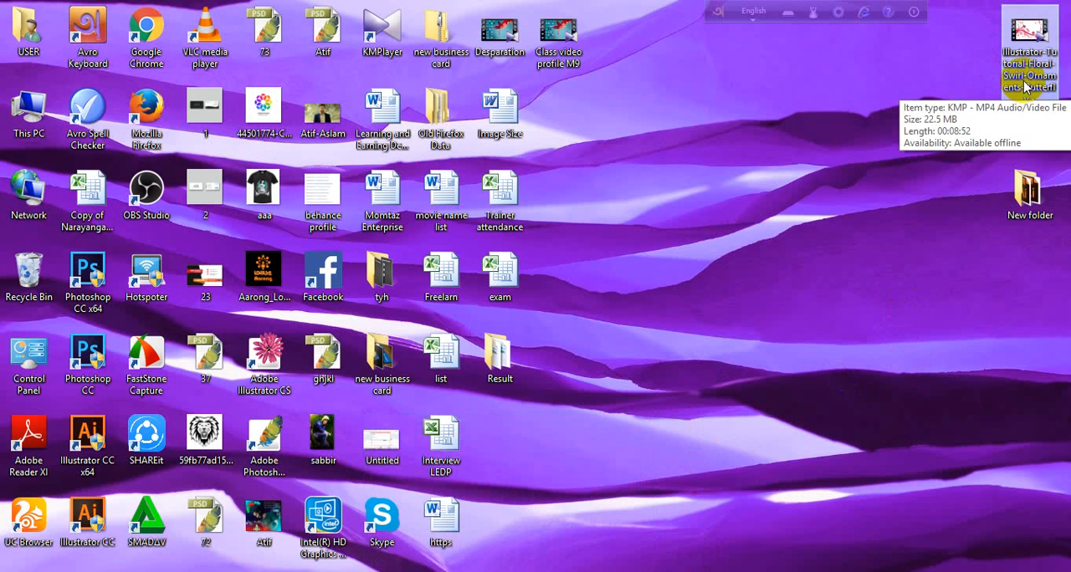
pyautogui.rightClick(1021, 81)
pyautogui.click(991, 92)
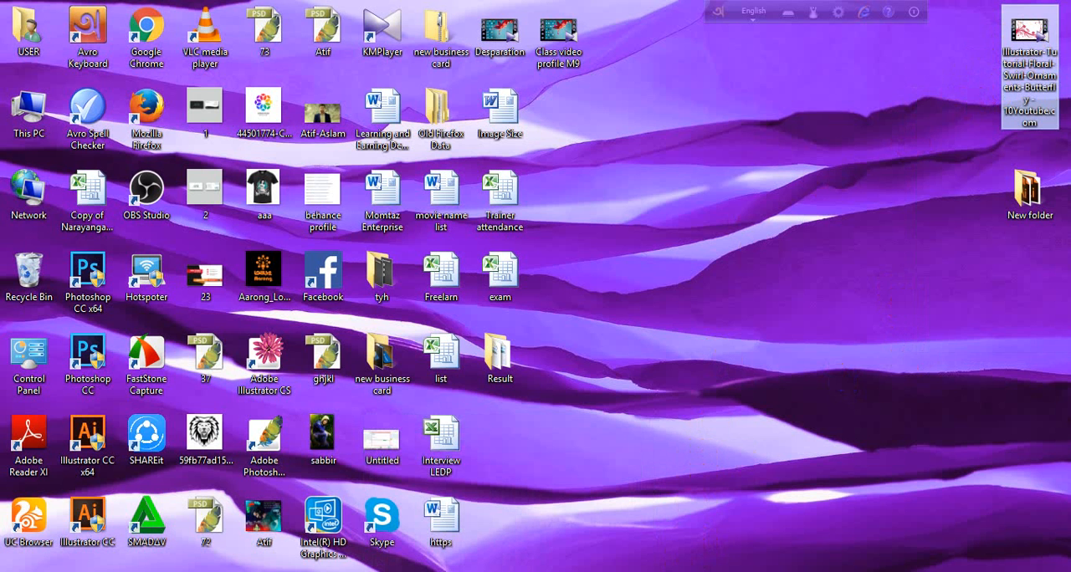
pyautogui.click(661, 430)
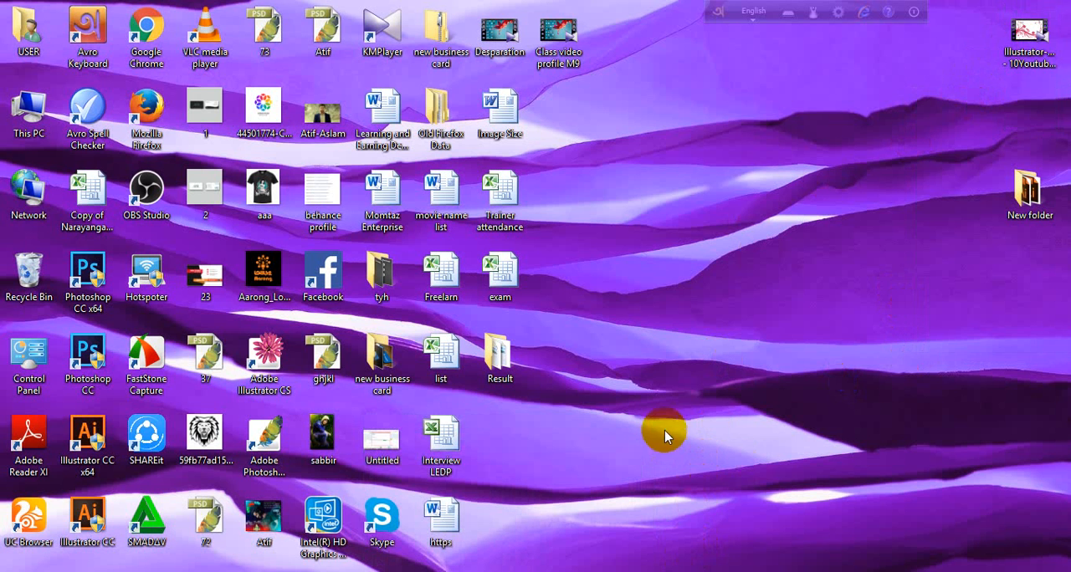
pyautogui.rightClick(666, 295)
pyautogui.click(702, 338)
pyautogui.rightClick(691, 289)
pyautogui.click(736, 334)
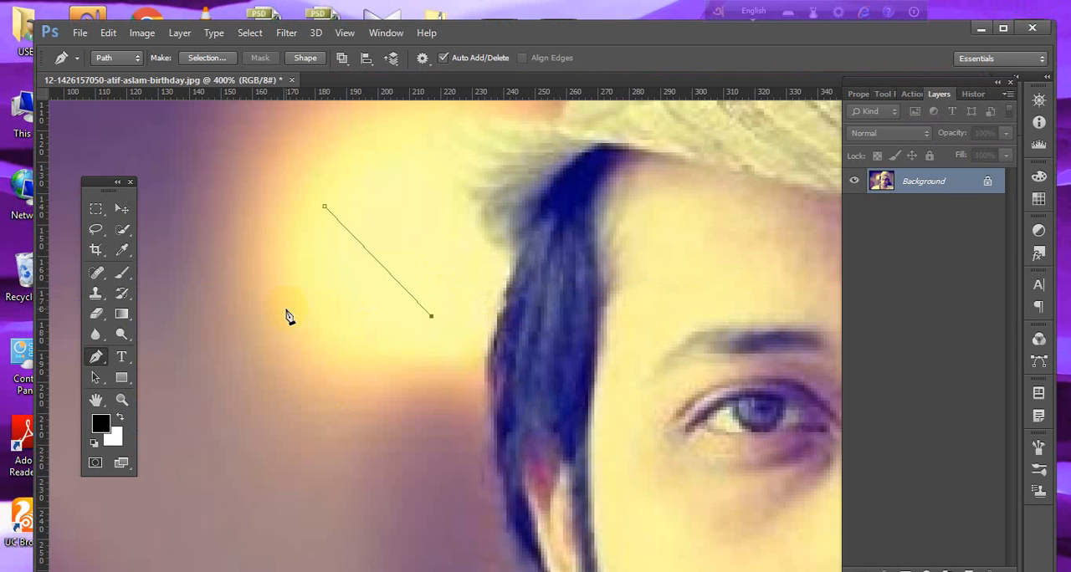
# Discard the straight two-point path and view the man's face and hat at 200%.
pyautogui.press('Escape')
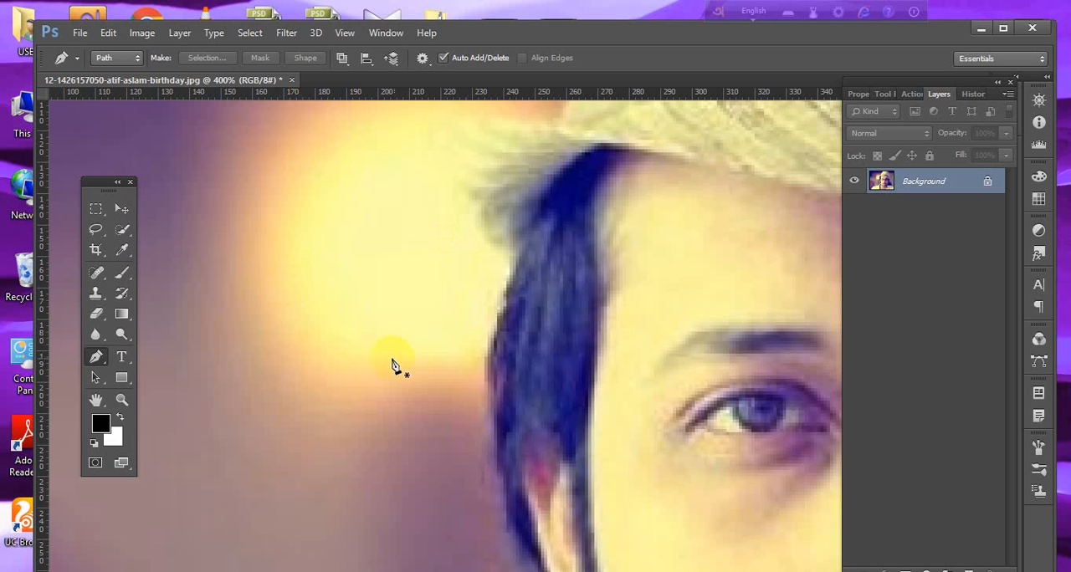
pyautogui.hotkey('ctrl', '-')
pyautogui.hotkey('ctrl', '-')
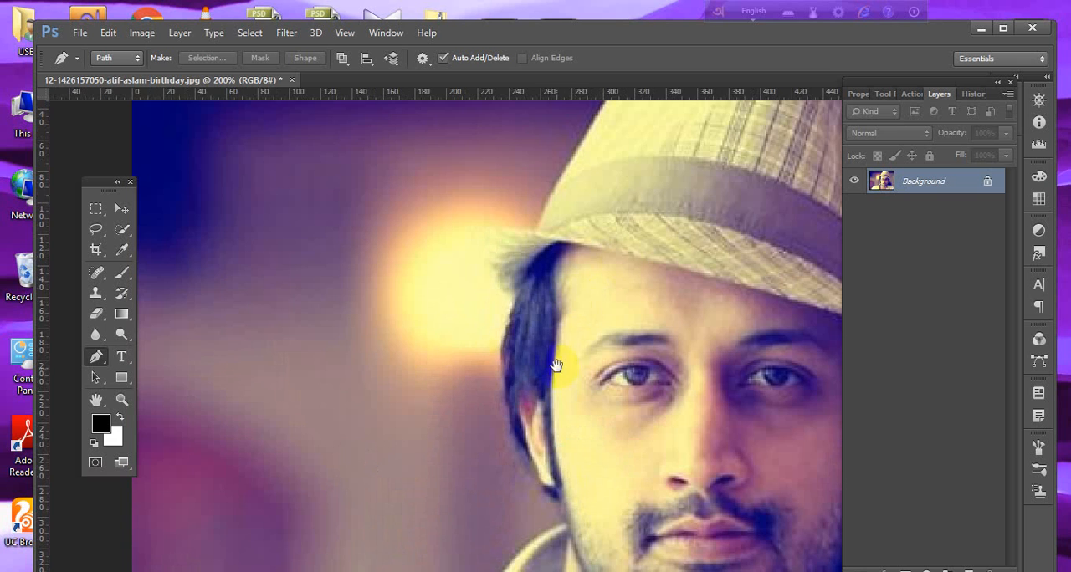
pyautogui.moveTo(555, 360); pyautogui.dragTo(461, 377)
pyautogui.moveTo(444, 416); pyautogui.dragTo(442, 406)
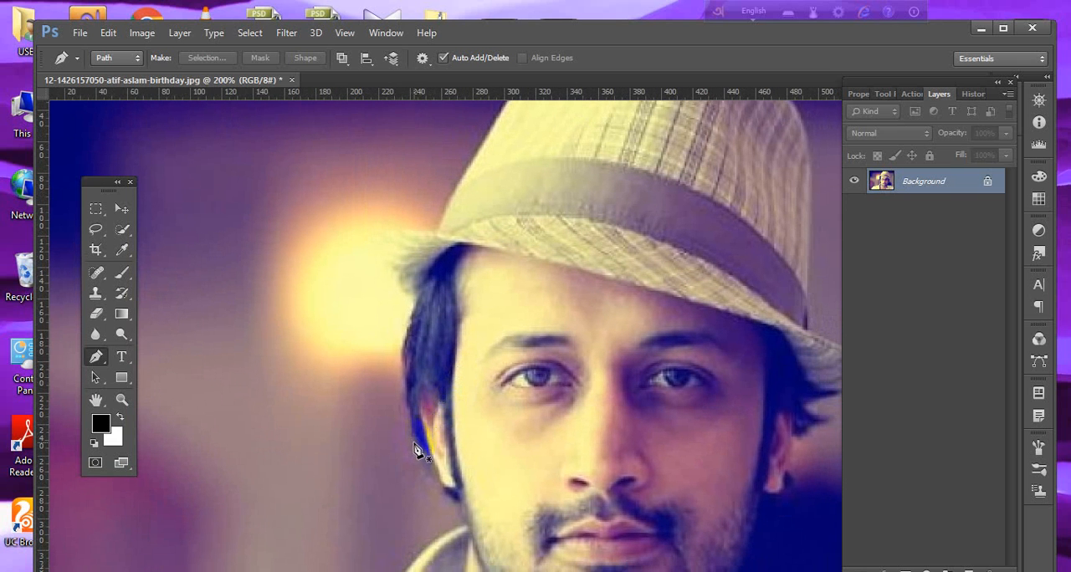
# Draw an open practice path from the hair beside the ear, over the bright light and into the dark background, and delete it.
pyautogui.click(414, 432)
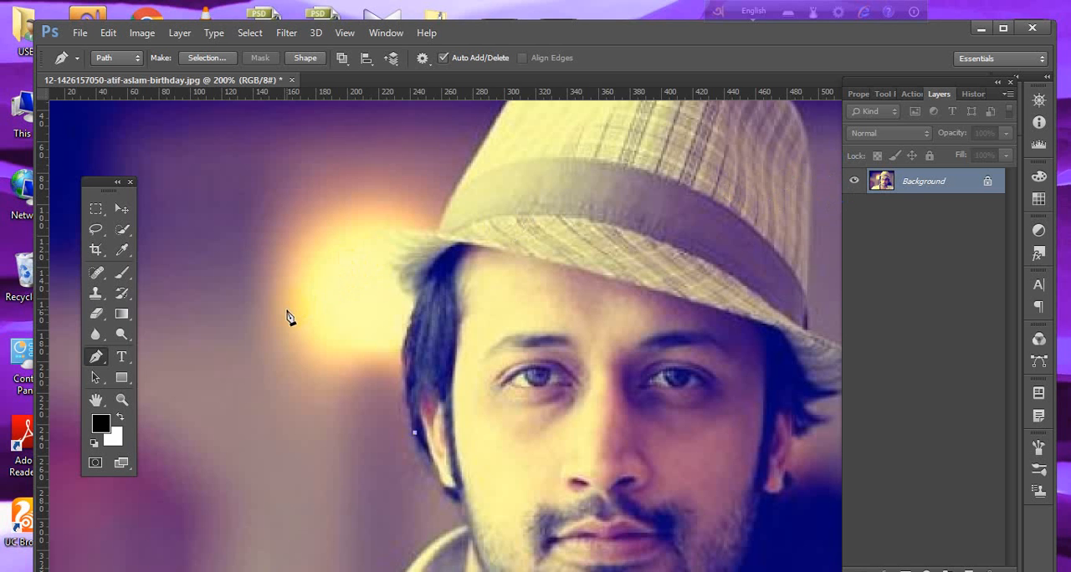
pyautogui.click(358, 423)
pyautogui.click(332, 402)
pyautogui.click(303, 360)
pyautogui.click(320, 333)
pyautogui.click(343, 299)
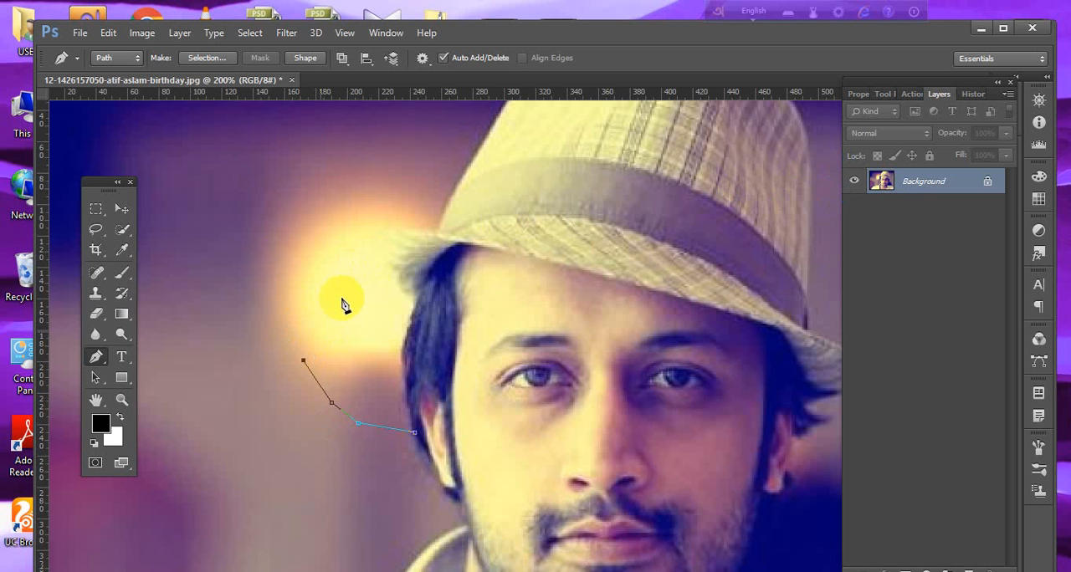
pyautogui.click(372, 276)
pyautogui.moveTo(183, 268); pyautogui.dragTo(239, 342)
pyautogui.moveTo(319, 324); pyautogui.dragTo(395, 332)
pyautogui.click(437, 310)
pyautogui.moveTo(350, 268); pyautogui.dragTo(345, 268)
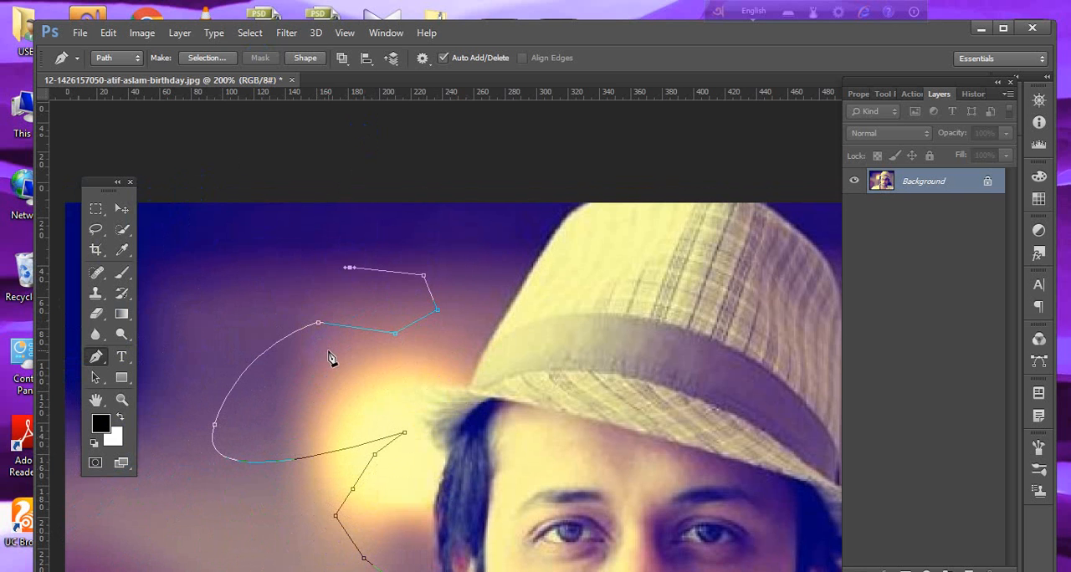
pyautogui.press('Delete')
pyautogui.press('Delete')
pyautogui.scroll(-5, 332, 378)
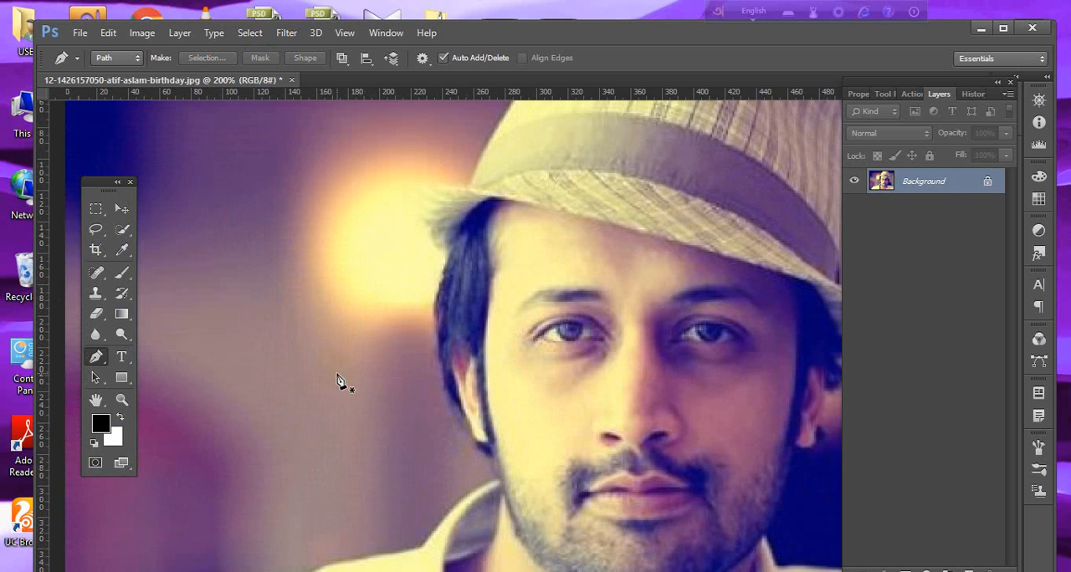
pyautogui.scroll(3, 454, 381)
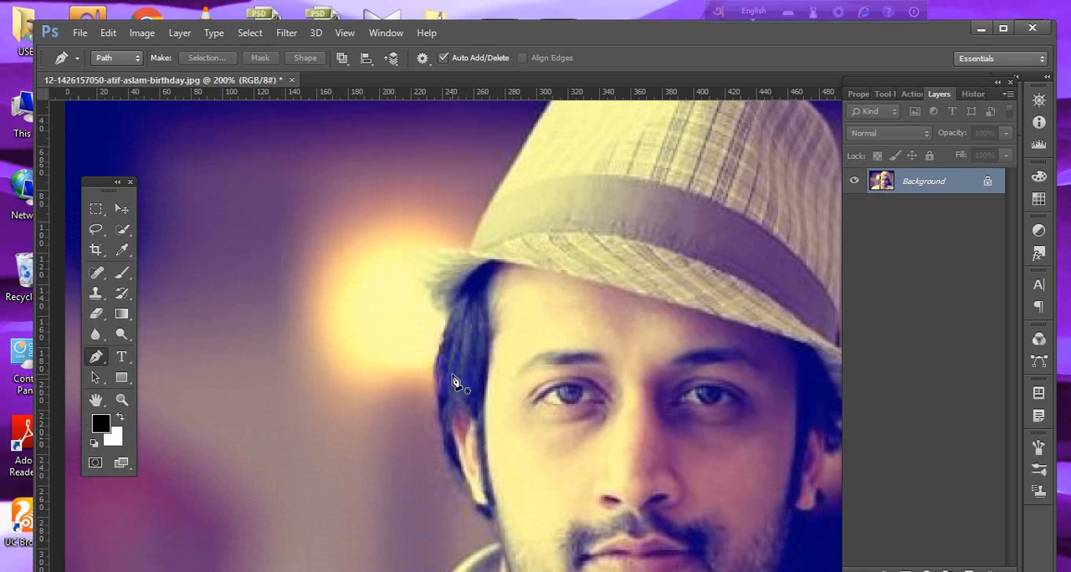
pyautogui.scroll(-2, 455, 382)
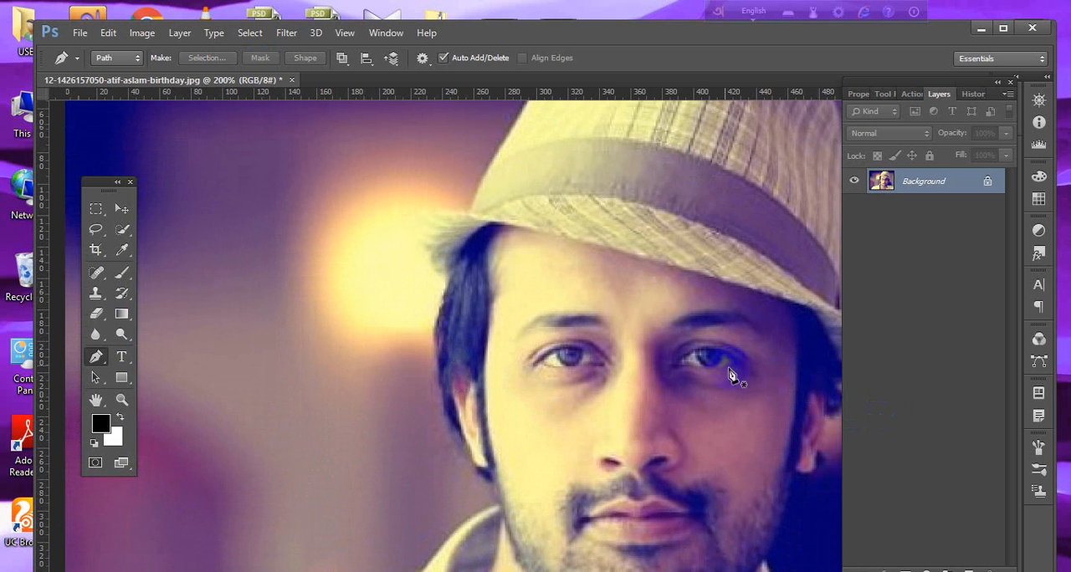
pyautogui.scroll(-5, 708, 363)
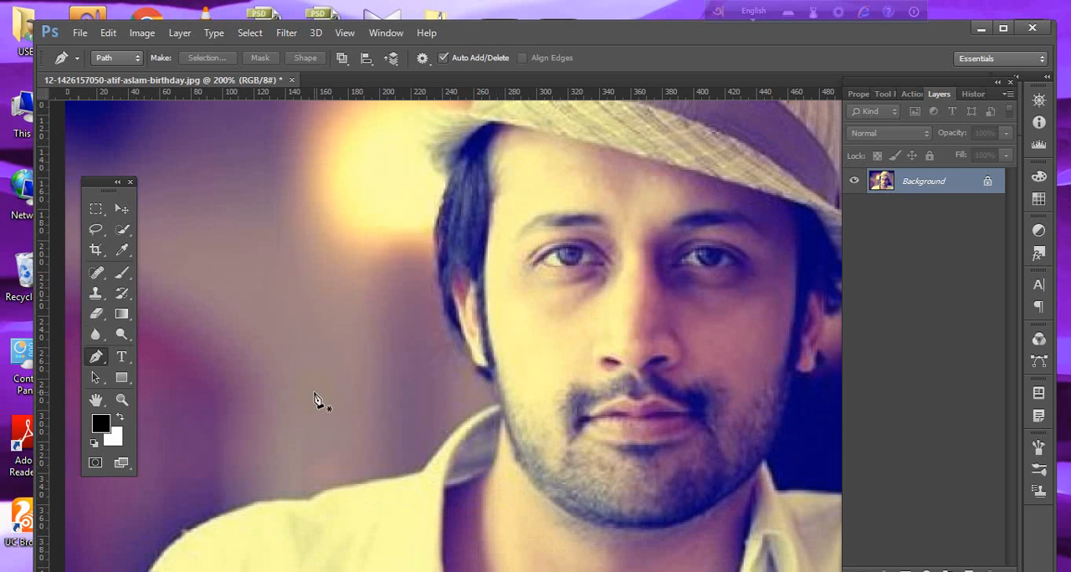
pyautogui.scroll(-3, 316, 411)
pyautogui.scroll(5, 316, 411)
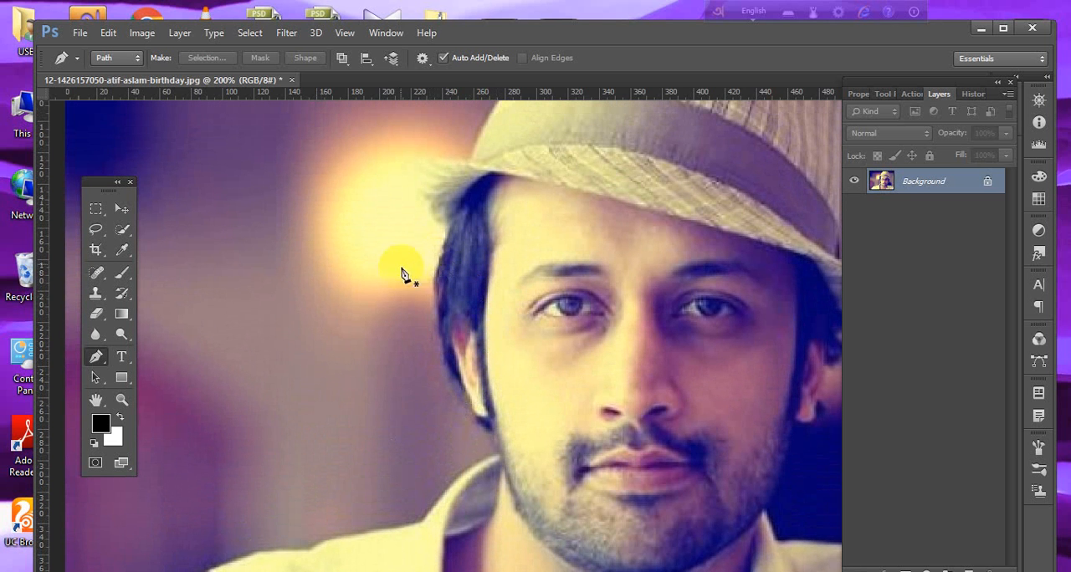
pyautogui.scroll(1, 413, 352)
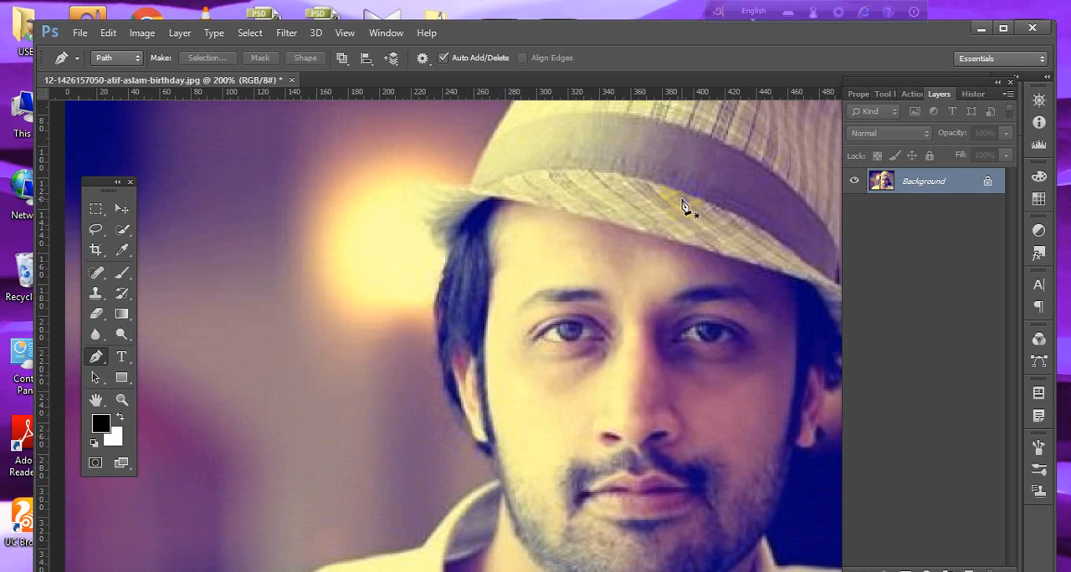
# Try a three-point curved path from the ear up along the hair at 623% and delete it.
pyautogui.click(449, 398)
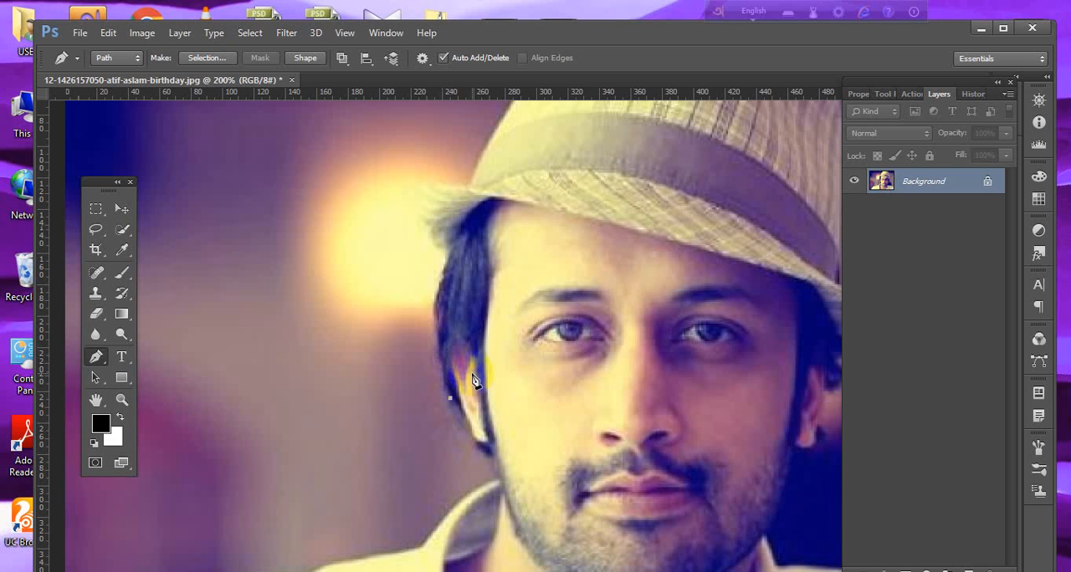
pyautogui.hotkey('ctrl', 'z')
pyautogui.moveTo(410, 352); pyautogui.dragTo(531, 506)
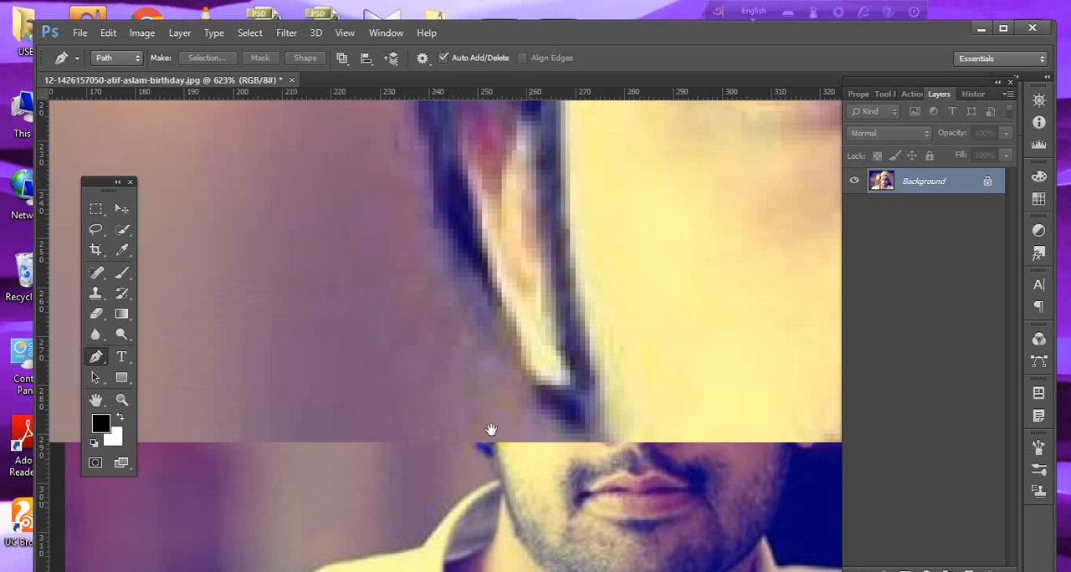
pyautogui.moveTo(477, 397); pyautogui.dragTo(521, 505)
pyautogui.click(526, 366)
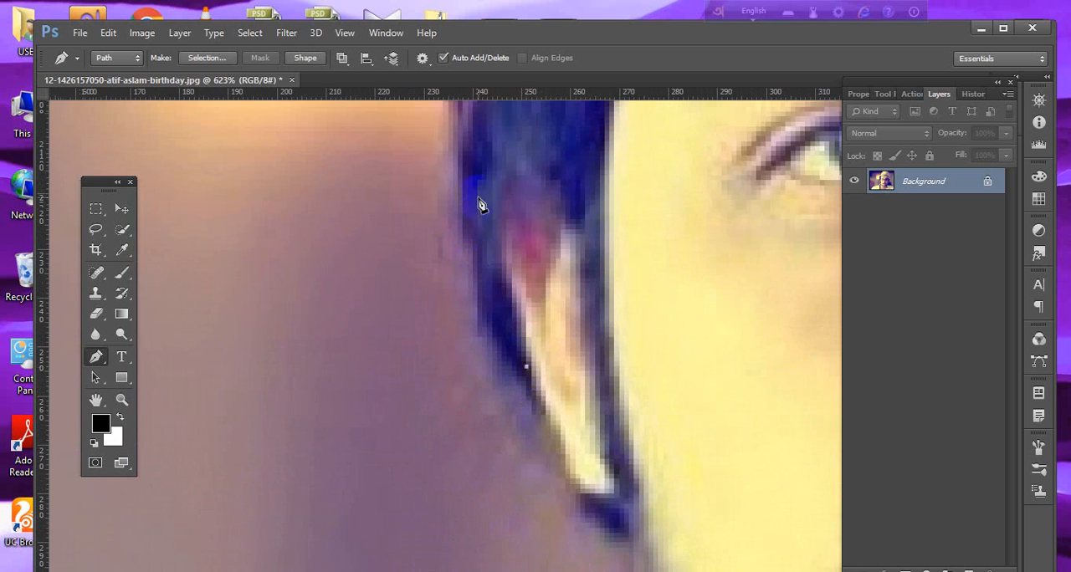
pyautogui.moveTo(477, 184); pyautogui.dragTo(496, 266)
pyautogui.click(498, 175)
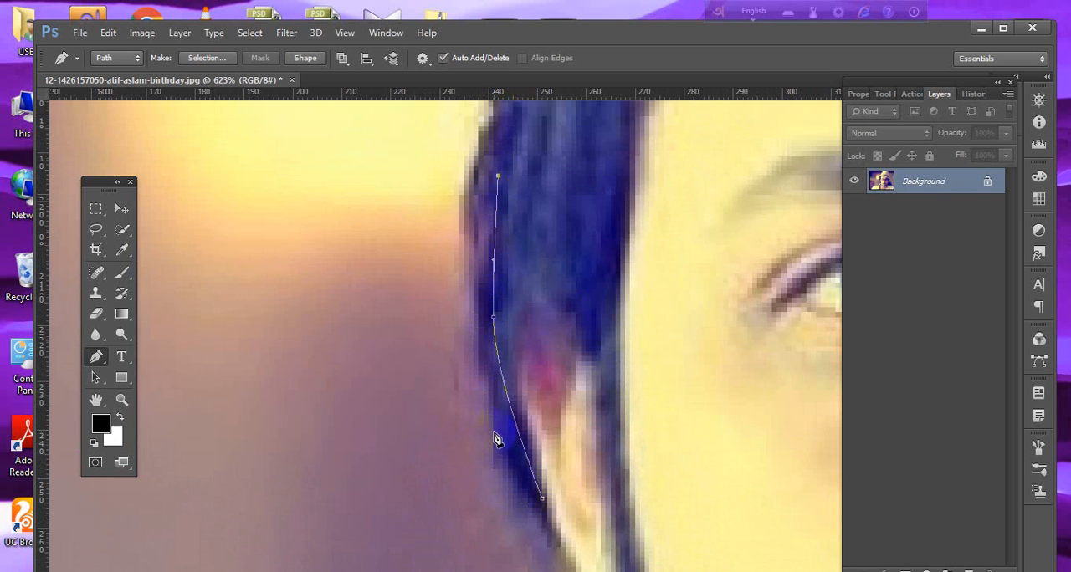
pyautogui.press('Return')
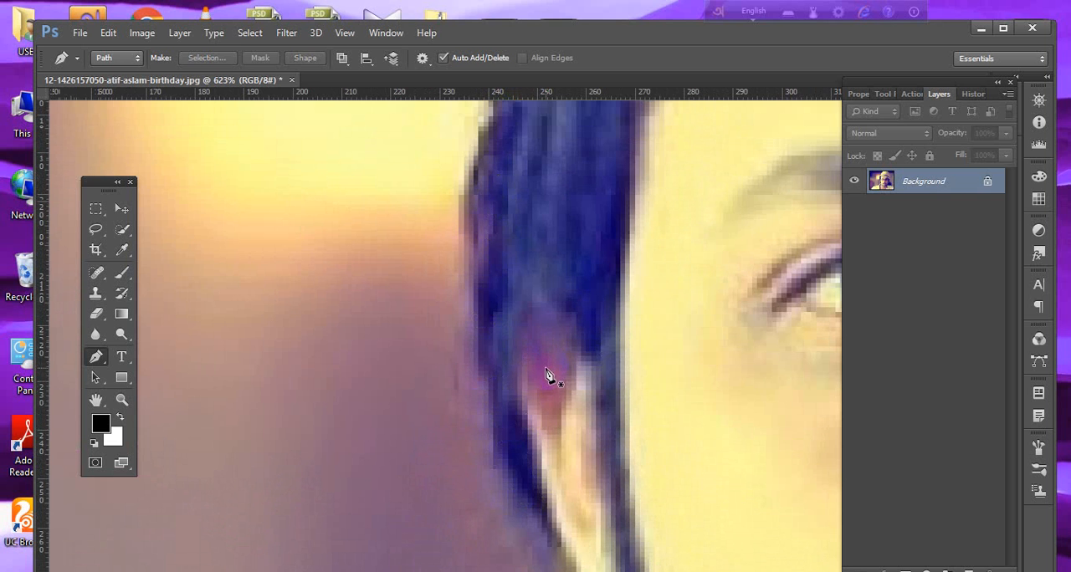
# Trace the outer edge of the hair from beside the earlobe up to the hair tuft with short straight path segments at 400%.
pyautogui.scroll(-3, 546, 372)
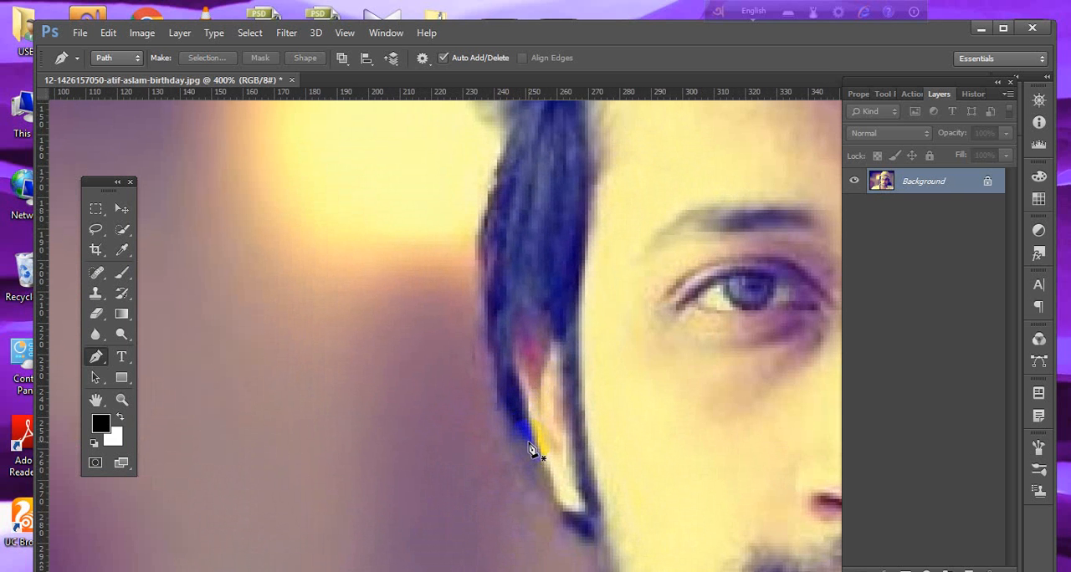
pyautogui.click(528, 442)
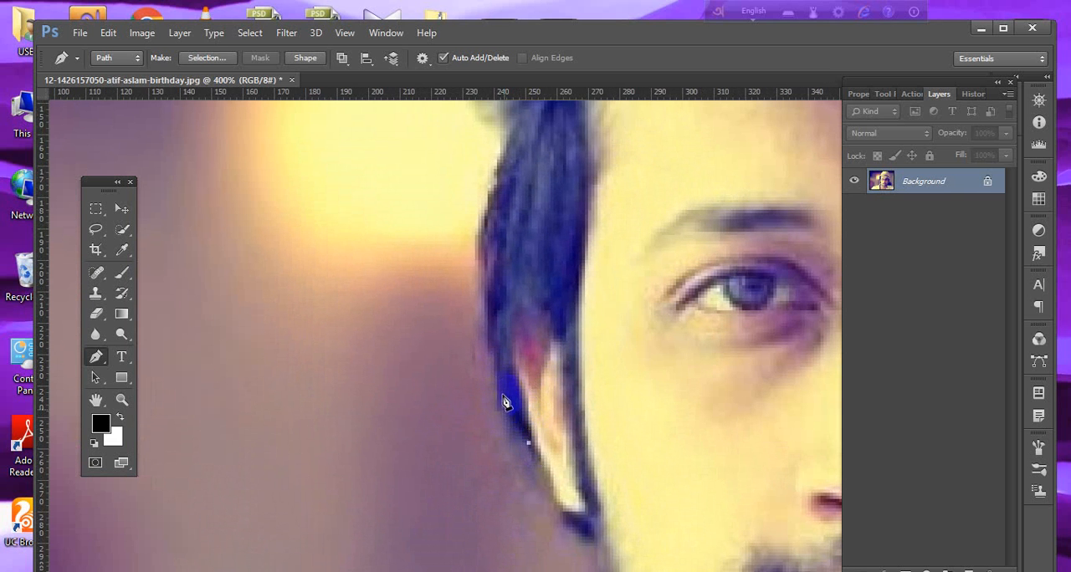
pyautogui.click(504, 410)
pyautogui.click(497, 373)
pyautogui.click(490, 345)
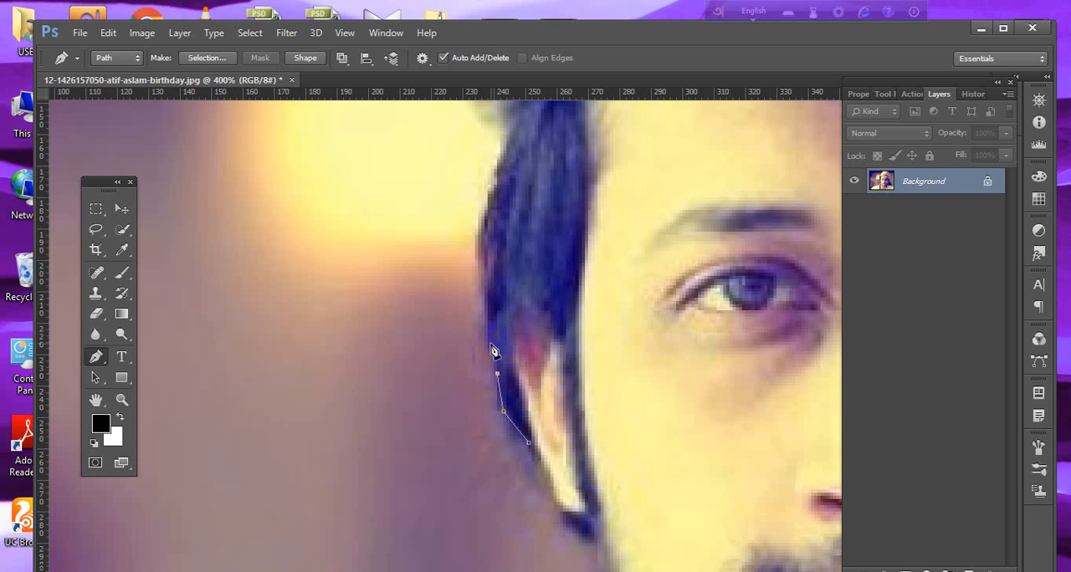
pyautogui.click(486, 294)
pyautogui.click(482, 258)
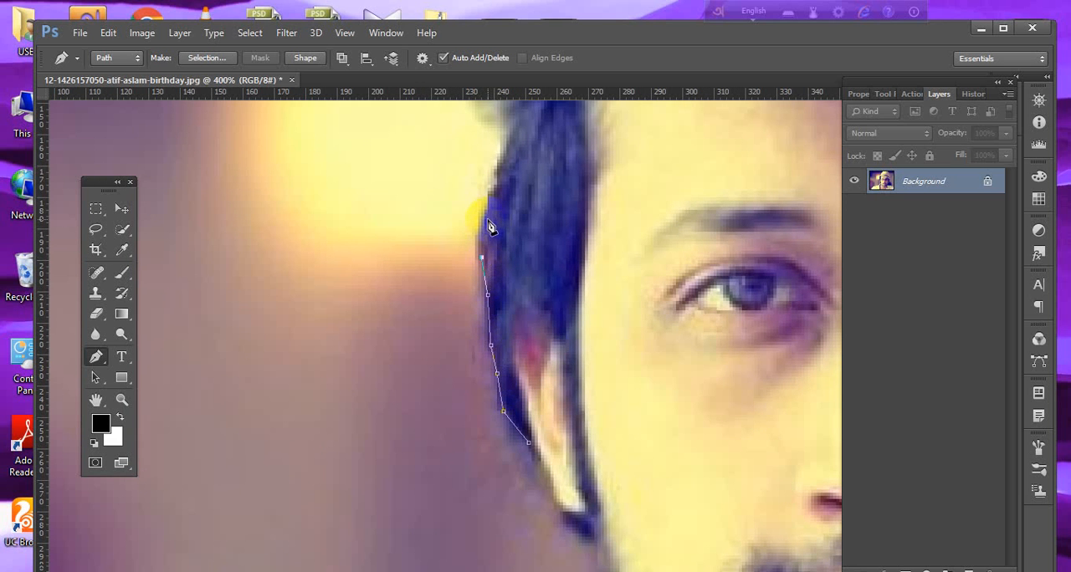
pyautogui.click(488, 219)
pyautogui.click(500, 184)
pyautogui.click(504, 155)
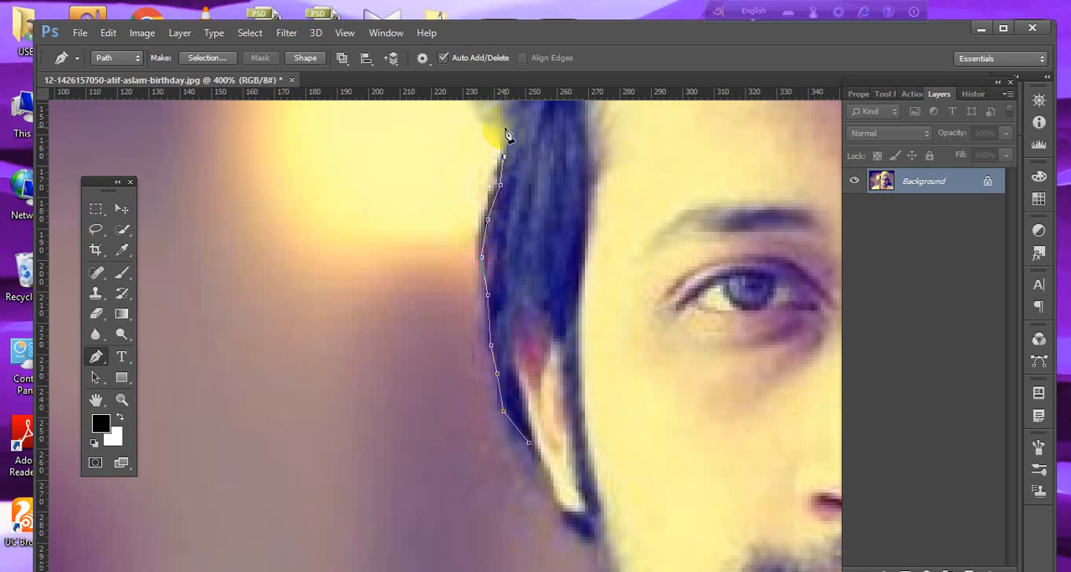
pyautogui.click(507, 125)
# Continue the path around the hair tuft to the point where it meets the hat brim.
pyautogui.press('space')
pyautogui.moveTo(511, 166); pyautogui.dragTo(527, 320)
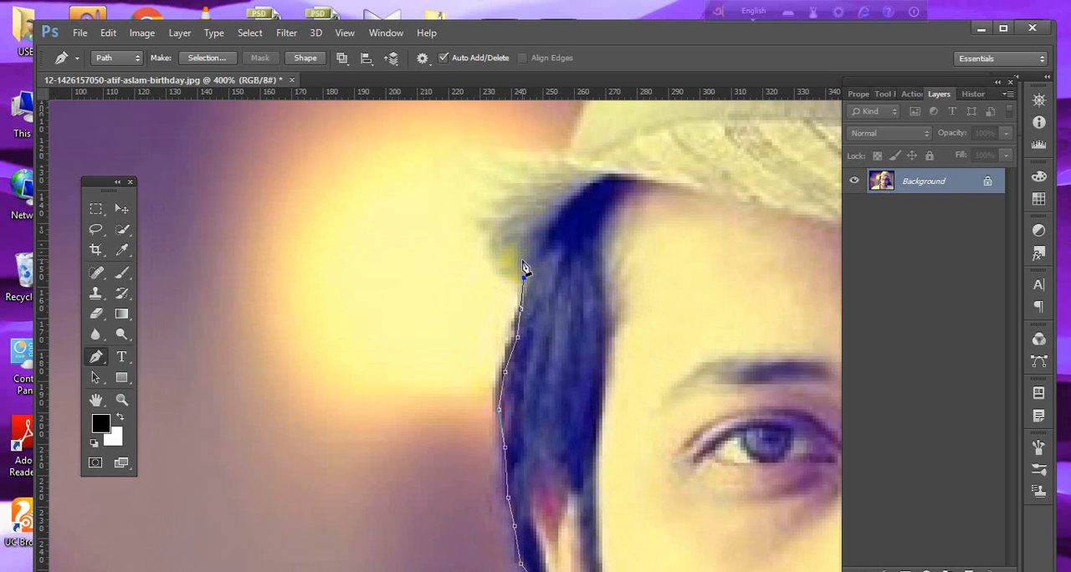
pyautogui.click(511, 251)
pyautogui.click(486, 208)
pyautogui.click(477, 171)
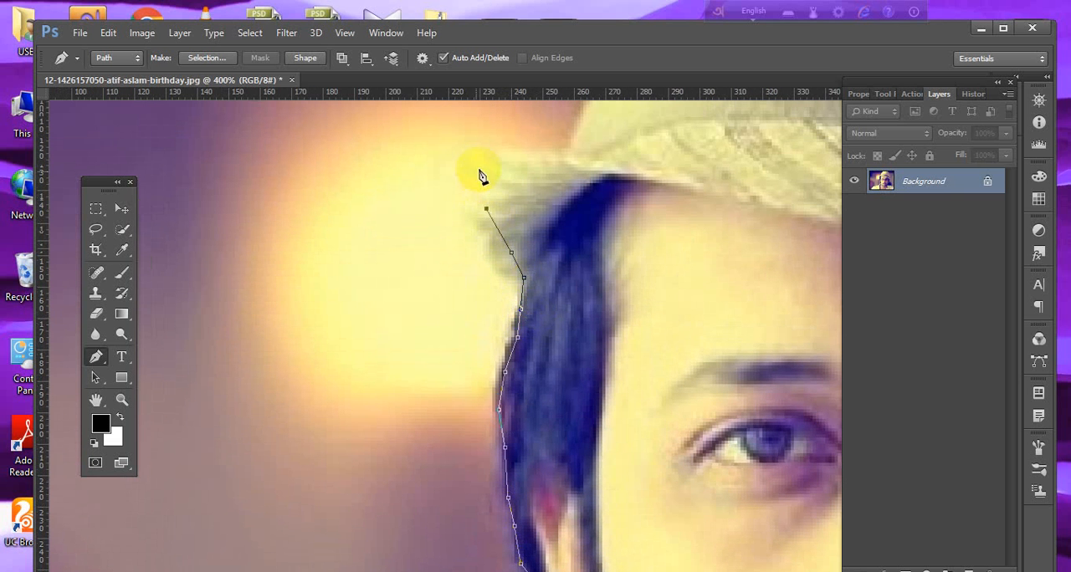
pyautogui.click(534, 154)
pyautogui.click(555, 154)
# Extend the path up the side of the hat with two anchor points, then discard the whole path.
pyautogui.press('space')
pyautogui.moveTo(576, 130); pyautogui.dragTo(563, 272)
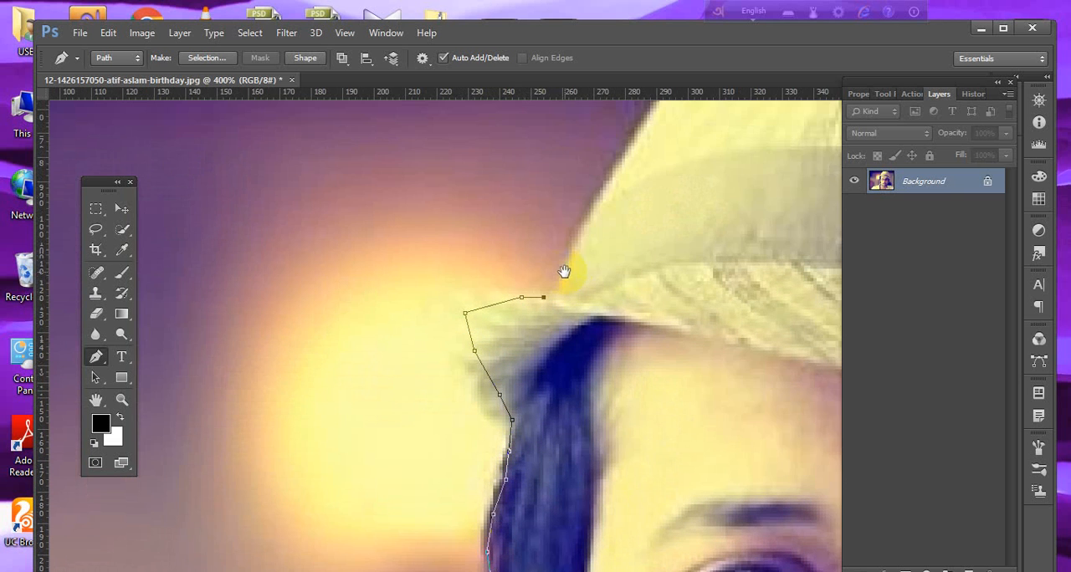
pyautogui.click(571, 250)
pyautogui.press('space')
pyautogui.moveTo(611, 211); pyautogui.dragTo(544, 287)
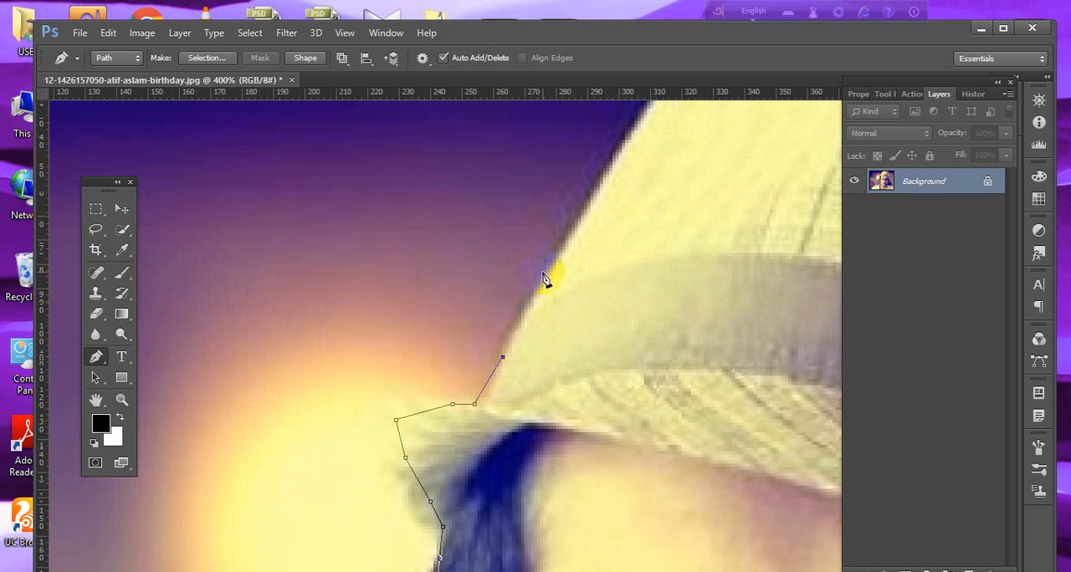
pyautogui.click(544, 274)
pyautogui.press('space')
pyautogui.moveTo(566, 462); pyautogui.dragTo(540, 349)
pyautogui.moveTo(445, 401); pyautogui.dragTo(435, 377)
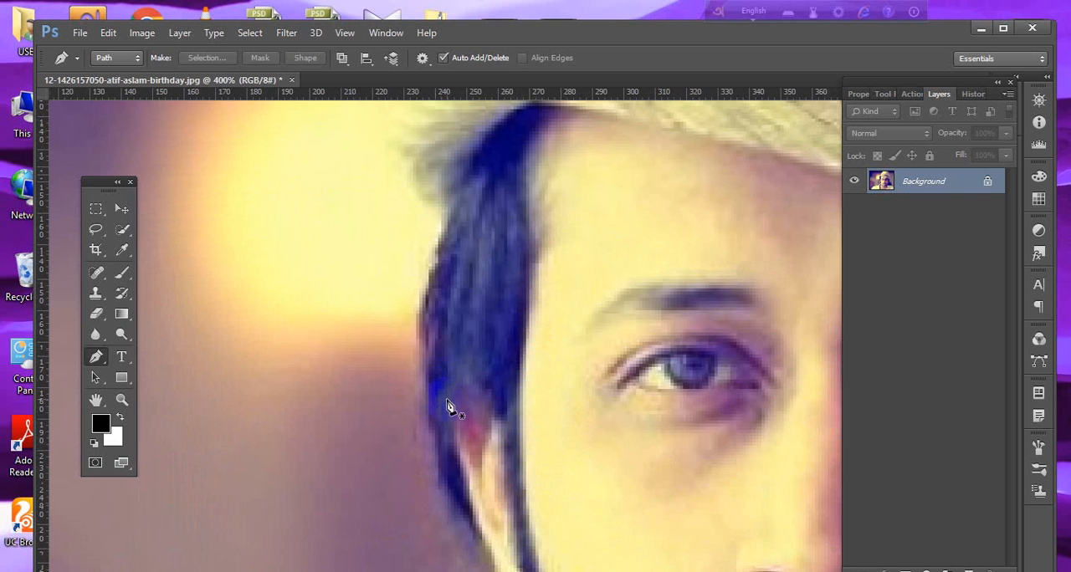
# Start a new path with anchor points up the outer edge of the hair above the ear.
pyautogui.click(426, 387)
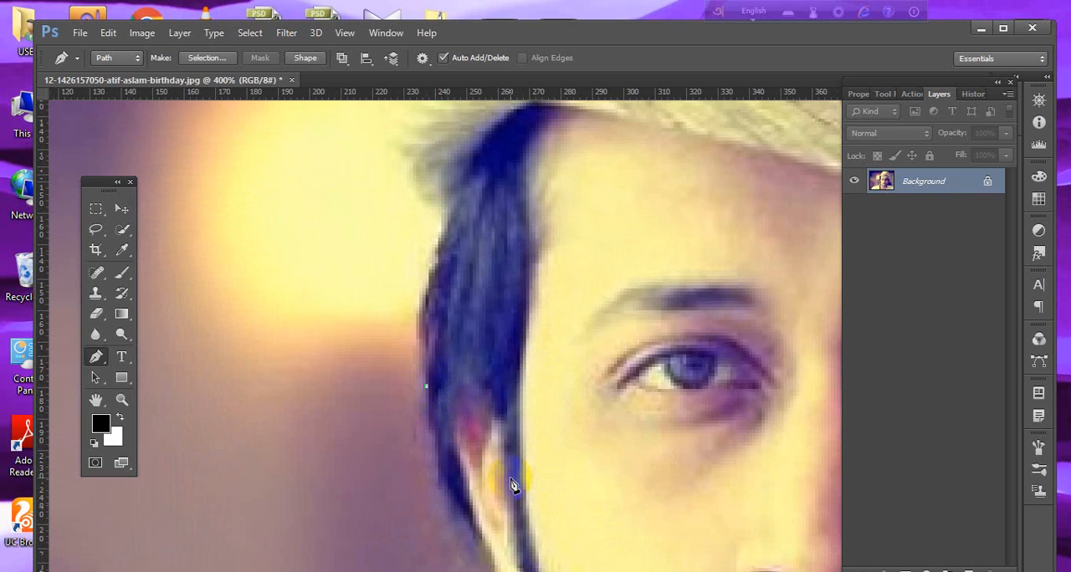
pyautogui.click(419, 345)
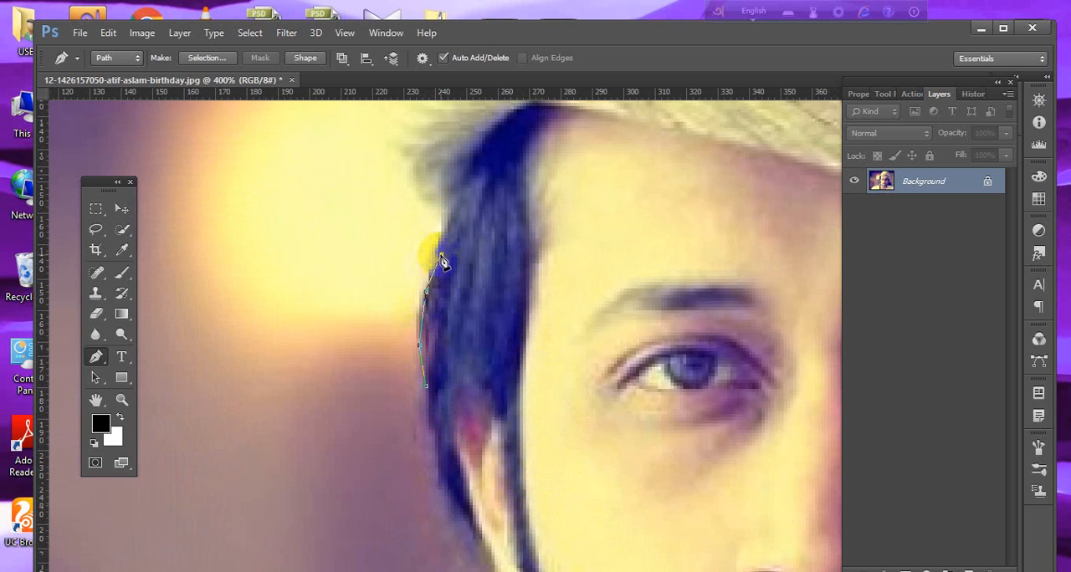
pyautogui.click(441, 256)
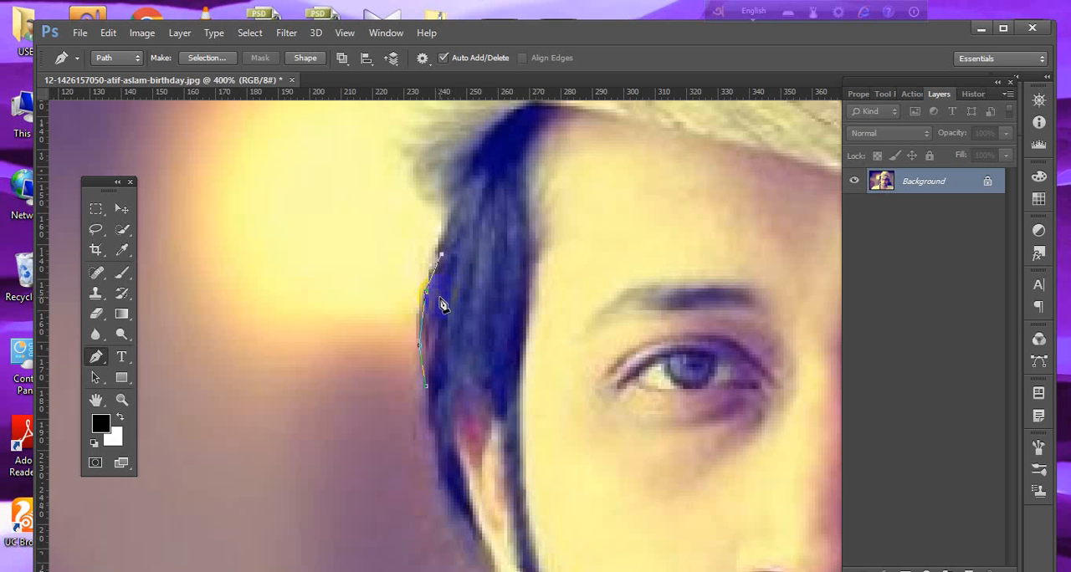
# Continue the new path around the hair tuft to the base of the hat at the brim.
pyautogui.scroll(3, 443, 305)
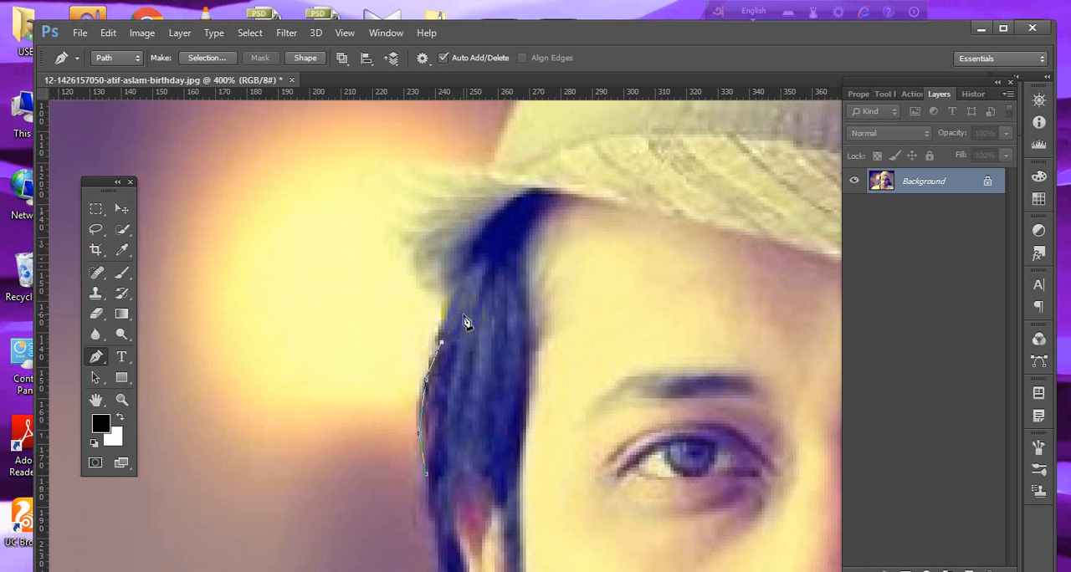
pyautogui.click(448, 301)
pyautogui.click(422, 276)
pyautogui.click(400, 229)
pyautogui.click(437, 174)
pyautogui.scroll(3, 535, 177)
pyautogui.click(479, 263)
pyautogui.click(494, 263)
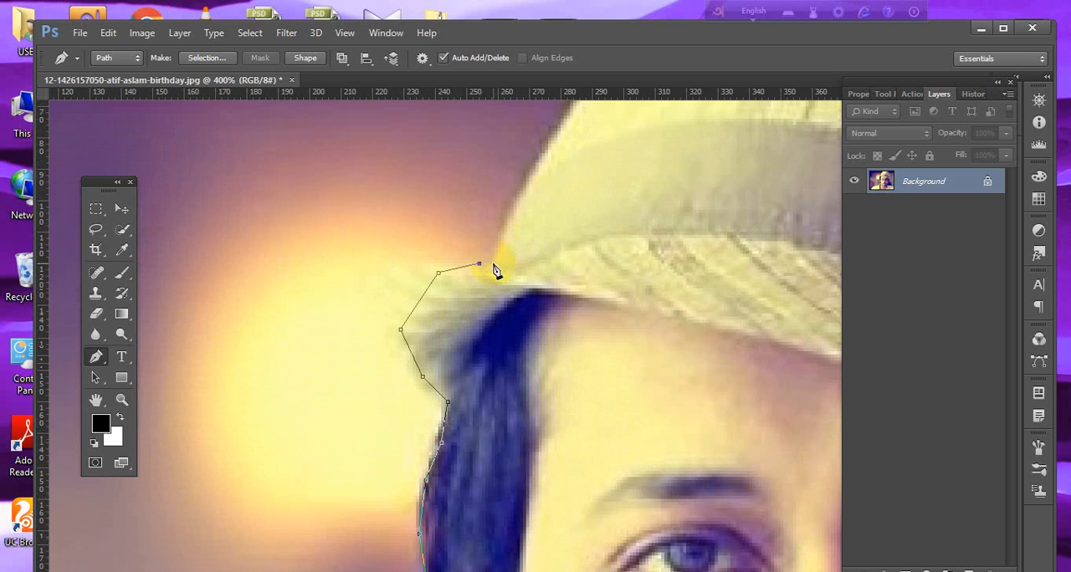
# Extend the path up the side of the hat past the band with three anchor points.
pyautogui.click(516, 194)
pyautogui.click(554, 143)
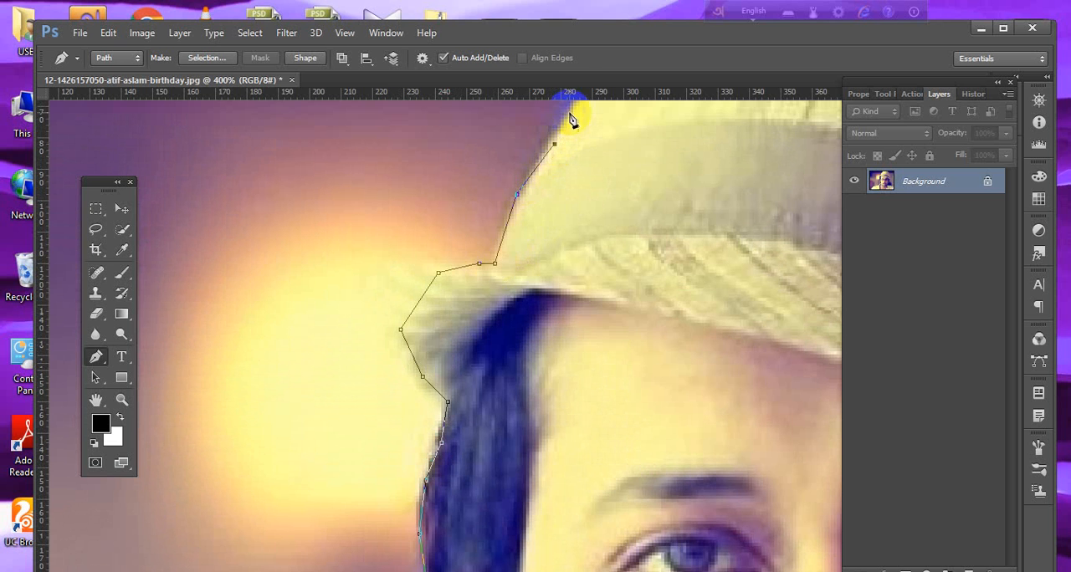
pyautogui.click(573, 106)
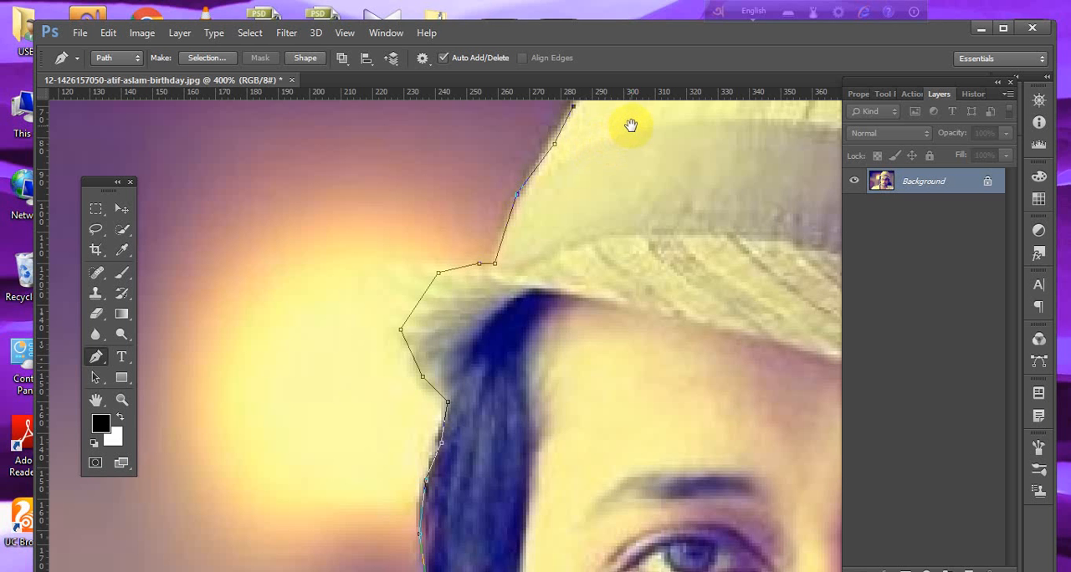
# Add an anchor point farther up the hat's outer edge and nudge it up and down into place on the edge.
pyautogui.moveTo(631, 126); pyautogui.dragTo(337, 404)
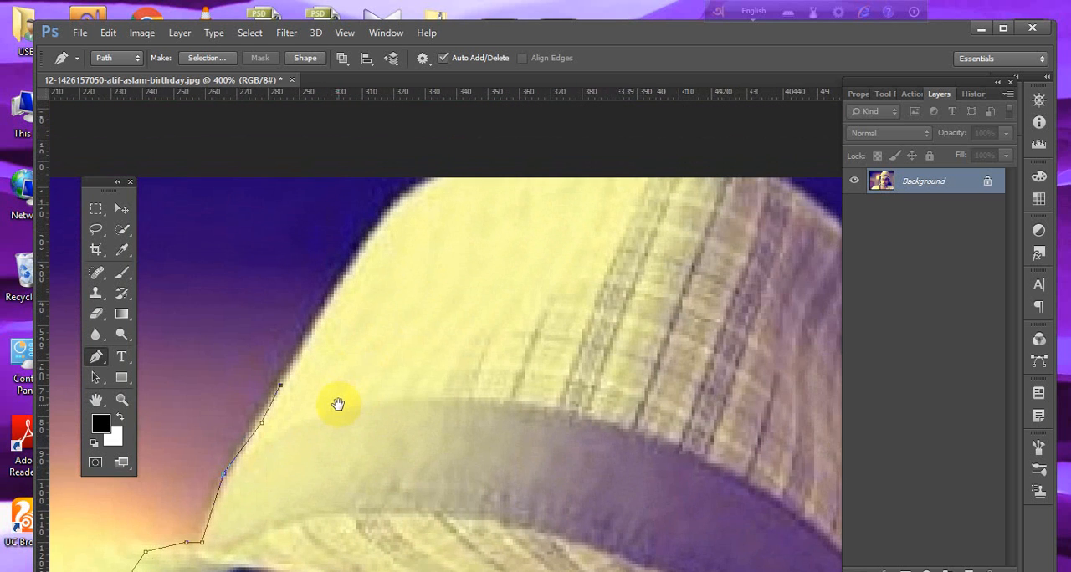
pyautogui.click(327, 307)
pyautogui.press('Up')
pyautogui.press('Up')
pyautogui.press('Up')
pyautogui.press('Up')
pyautogui.press('Up')
pyautogui.press('Up')
pyautogui.press('Up')
pyautogui.press('Up')
pyautogui.press('Up')
pyautogui.press('Up')
pyautogui.press('Up')
pyautogui.press('Up')
pyautogui.press('Up')
pyautogui.press('Up')
pyautogui.press('Up')
pyautogui.press('Up')
pyautogui.press('Up')
pyautogui.press('Up')
pyautogui.press('Up')
pyautogui.press('Up')
pyautogui.press('Down')
pyautogui.press('Down')
pyautogui.press('Down')
pyautogui.press('Down')
pyautogui.press('Down')
pyautogui.press('Down')
pyautogui.press('Down')
pyautogui.press('Down')
pyautogui.press('Down')
pyautogui.press('Down')
pyautogui.press('Down')
pyautogui.press('Down')
pyautogui.press('Down')
pyautogui.press('Down')
pyautogui.press('Down')
pyautogui.press('Down')
pyautogui.press('Down')
pyautogui.press('Down')
pyautogui.press('Down')
pyautogui.press('Down')
pyautogui.press('Up')
pyautogui.press('Up')
pyautogui.press('Up')
pyautogui.press('Up')
pyautogui.press('Up')
pyautogui.press('Up')
pyautogui.press('Up')
pyautogui.press('Up')
pyautogui.press('Up')
pyautogui.press('Up')
pyautogui.press('Up')
pyautogui.press('Up')
pyautogui.press('Up')
pyautogui.press('Up')
pyautogui.press('Up')
pyautogui.press('Up')
pyautogui.press('Up')
pyautogui.press('Up')
pyautogui.press('Up')
pyautogui.press('Up')
pyautogui.press('Up')
pyautogui.press('Up')
pyautogui.press('Up')
pyautogui.press('Up')
pyautogui.press('Up')
pyautogui.press('Up')
pyautogui.press('Up')
pyautogui.press('Up')
pyautogui.press('Up')
pyautogui.press('Up')
pyautogui.press('Up')
pyautogui.press('Up')
pyautogui.press('Up')
pyautogui.press('Down')
pyautogui.press('Down')
pyautogui.press('Down')
pyautogui.press('Down')
pyautogui.press('Down')
pyautogui.press('Down')
pyautogui.press('Down')
pyautogui.press('Down')
pyautogui.press('Down')
pyautogui.press('Down')
pyautogui.press('Down')
pyautogui.press('Down')
pyautogui.press('Down')
pyautogui.press('Down')
pyautogui.press('Down')
pyautogui.press('Down')
pyautogui.press('Down')
pyautogui.press('Down')
pyautogui.press('Down')
pyautogui.press('Down')
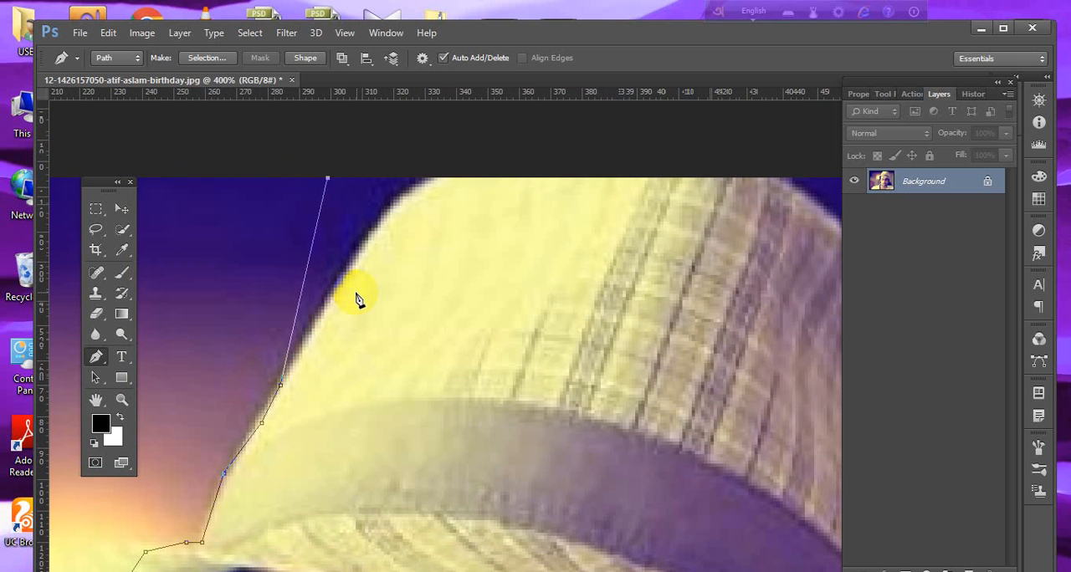
pyautogui.press('Down')
pyautogui.press('Down')
pyautogui.press('Down')
pyautogui.press('Down')
pyautogui.press('Down')
pyautogui.press('Down')
pyautogui.press('Down')
pyautogui.press('Down')
pyautogui.press('Down')
pyautogui.press('Down')
pyautogui.press('Down')
pyautogui.press('Down')
pyautogui.press('Down')
pyautogui.press('Down')
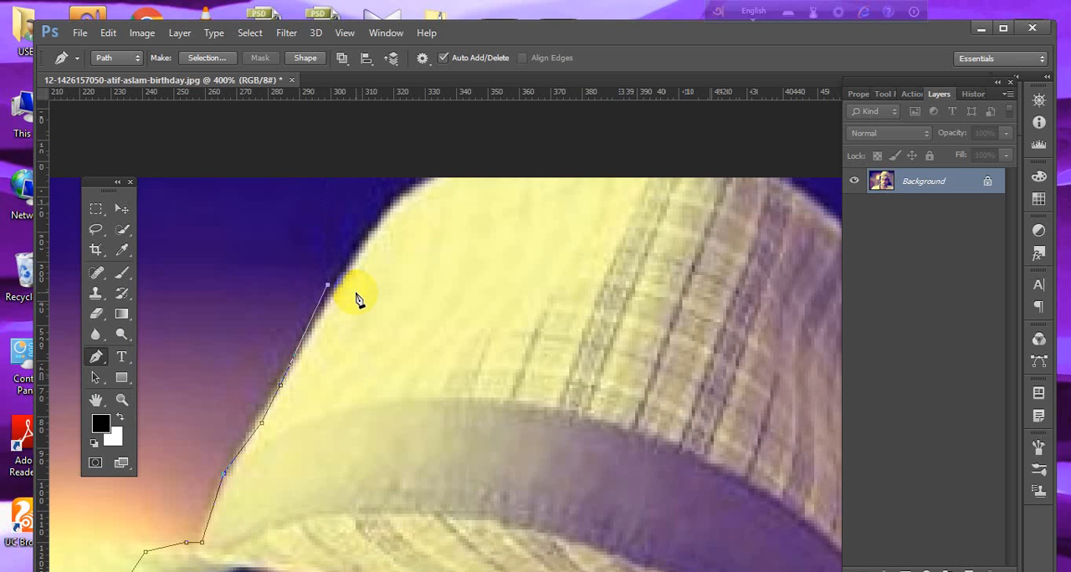
pyautogui.scroll(2, 358, 299)
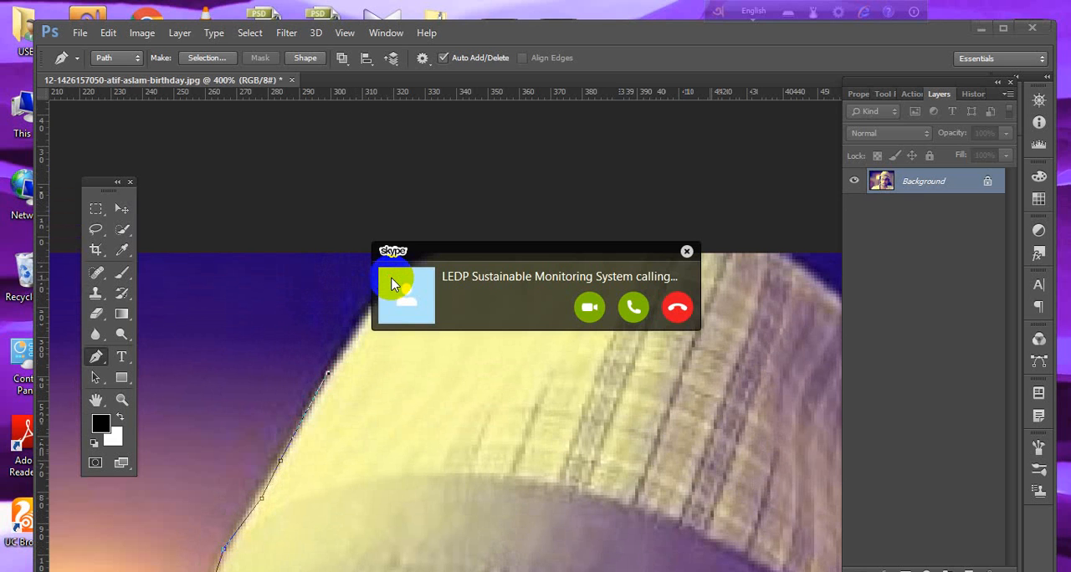
# Switch to Skype, move the incoming call notification aside and try to answer the LEDP Sustainable Monitoring System call with audio.
pyautogui.click(388, 282)
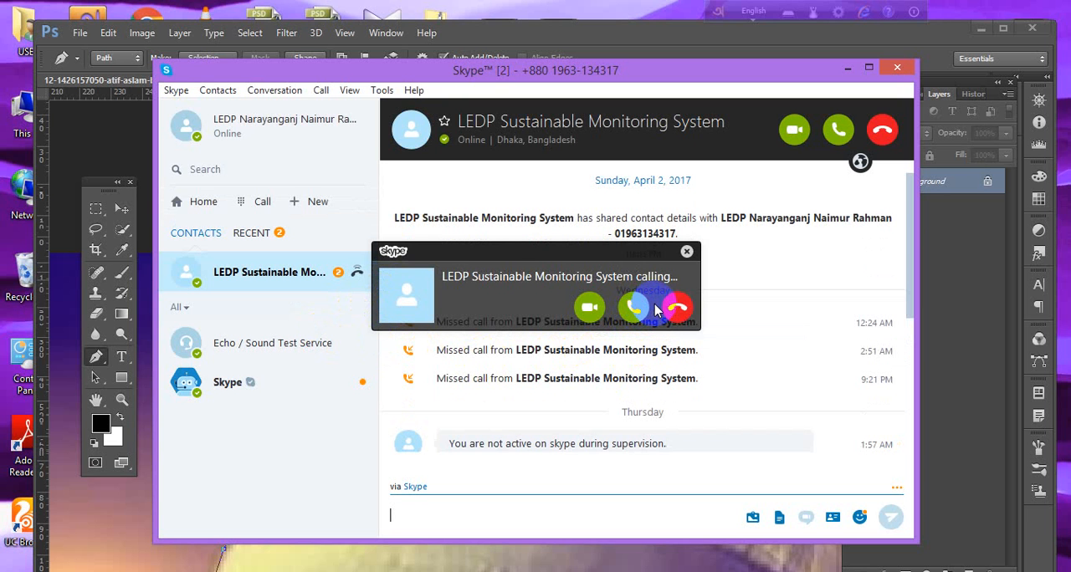
pyautogui.click(769, 267)
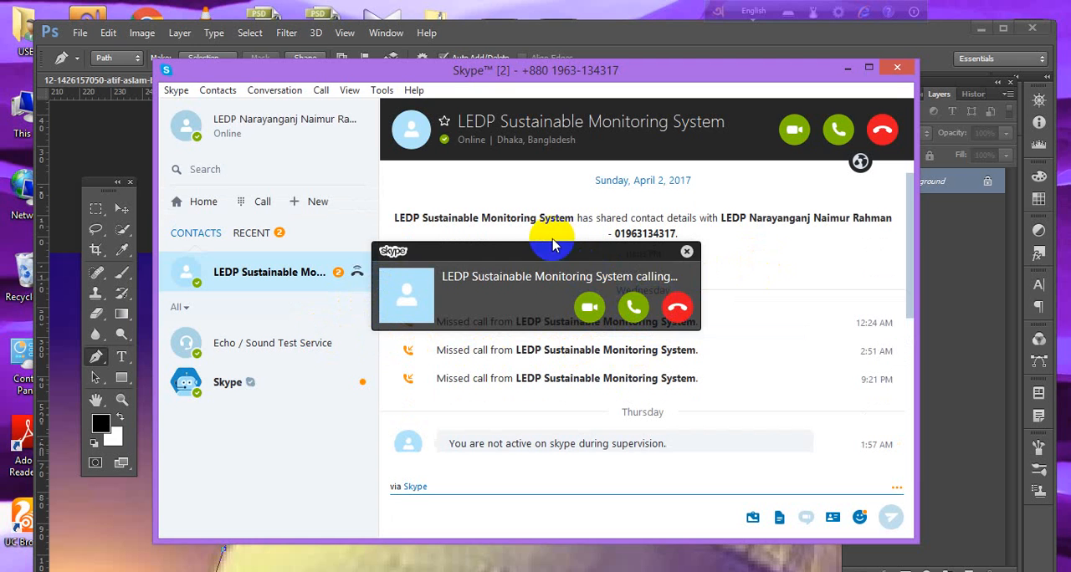
pyautogui.moveTo(554, 252); pyautogui.dragTo(621, 291)
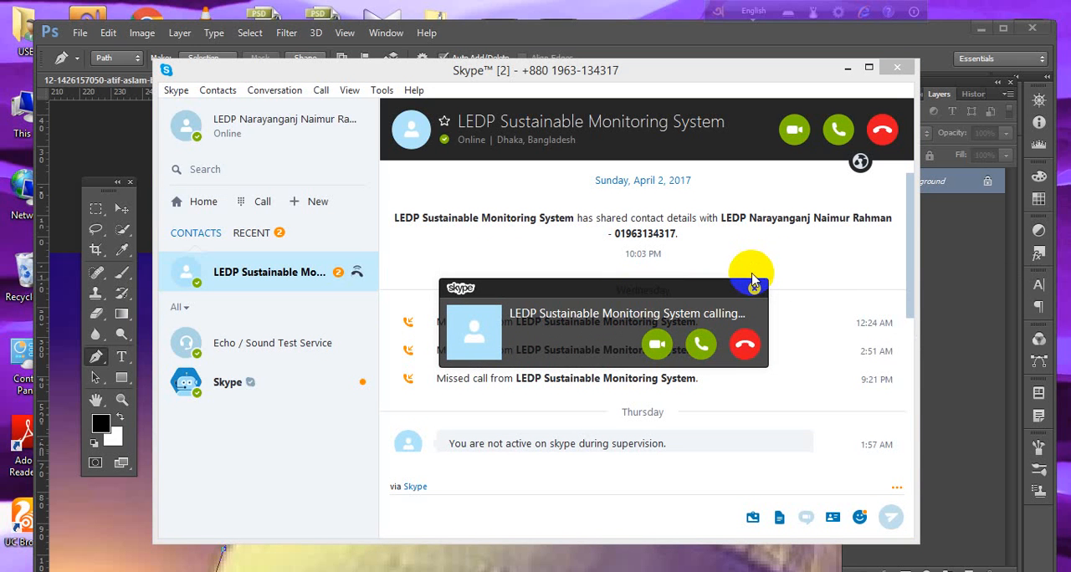
pyautogui.click(701, 347)
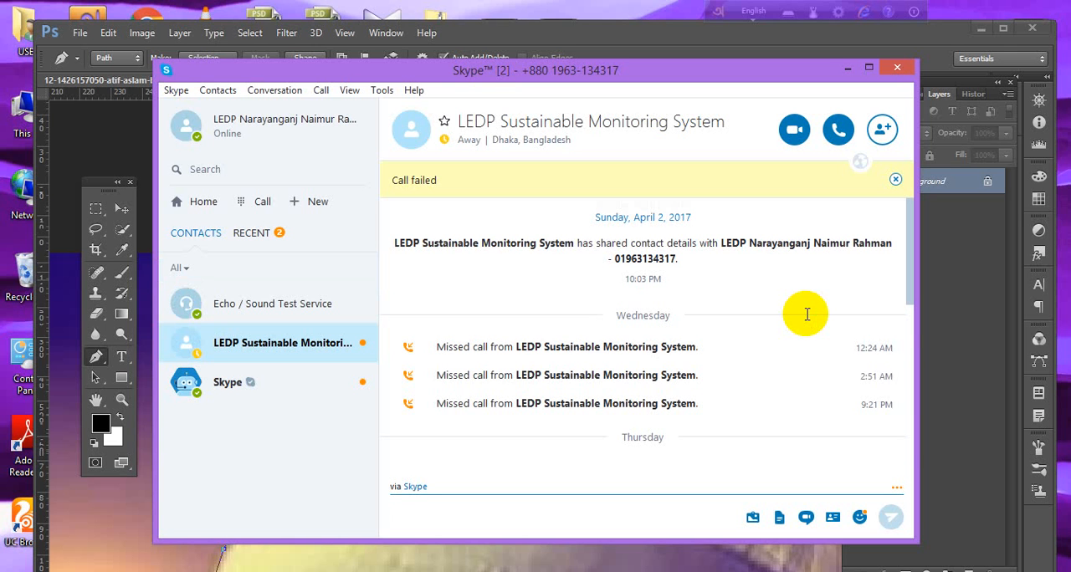
pyautogui.click(806, 314)
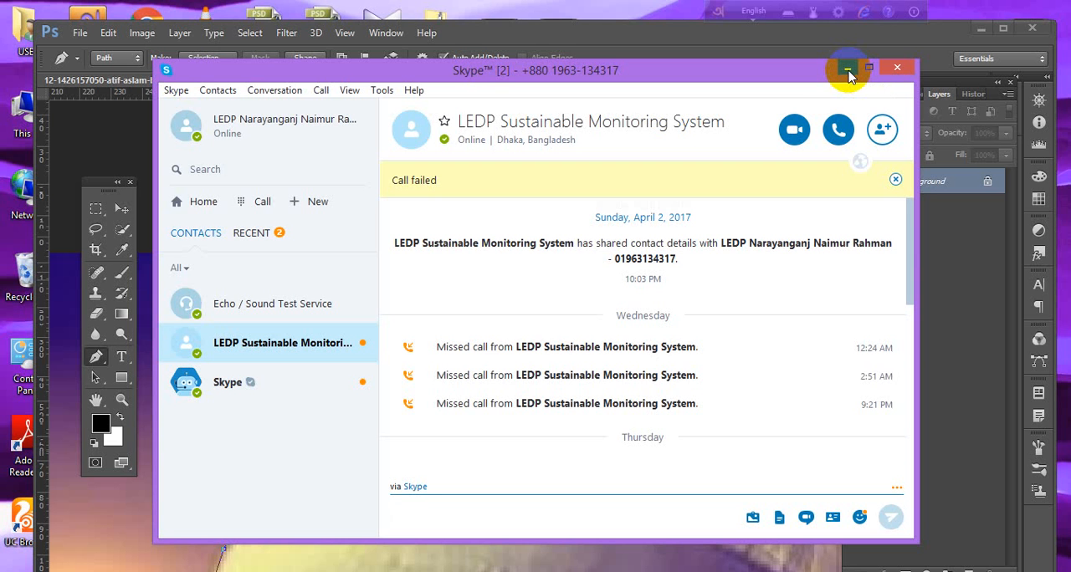
# Return to Photoshop and extend the path up the hat's outer edge to the image's top border with four anchor points.
pyautogui.click(619, 571)
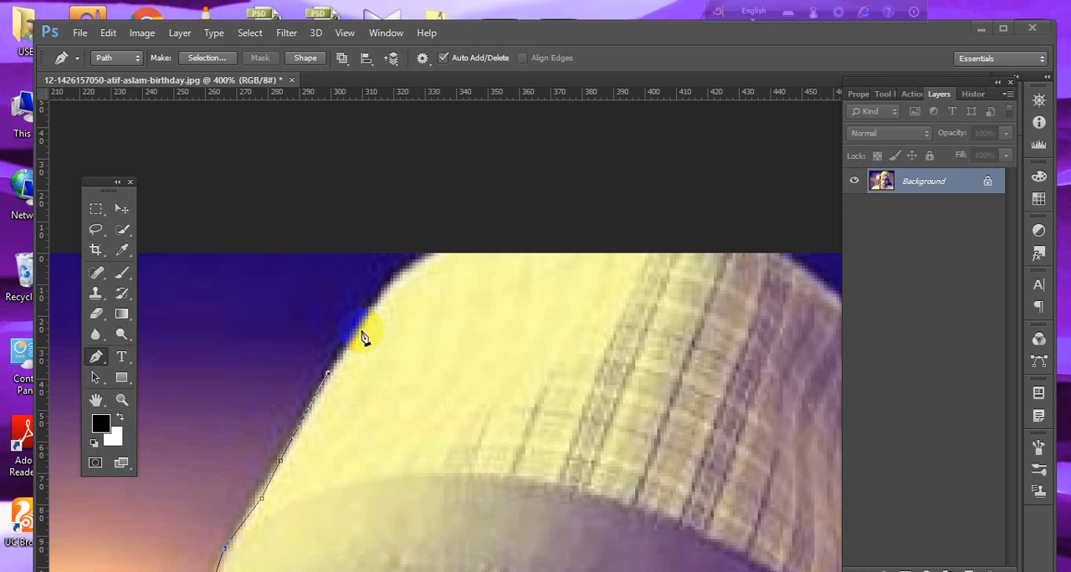
pyautogui.click(376, 303)
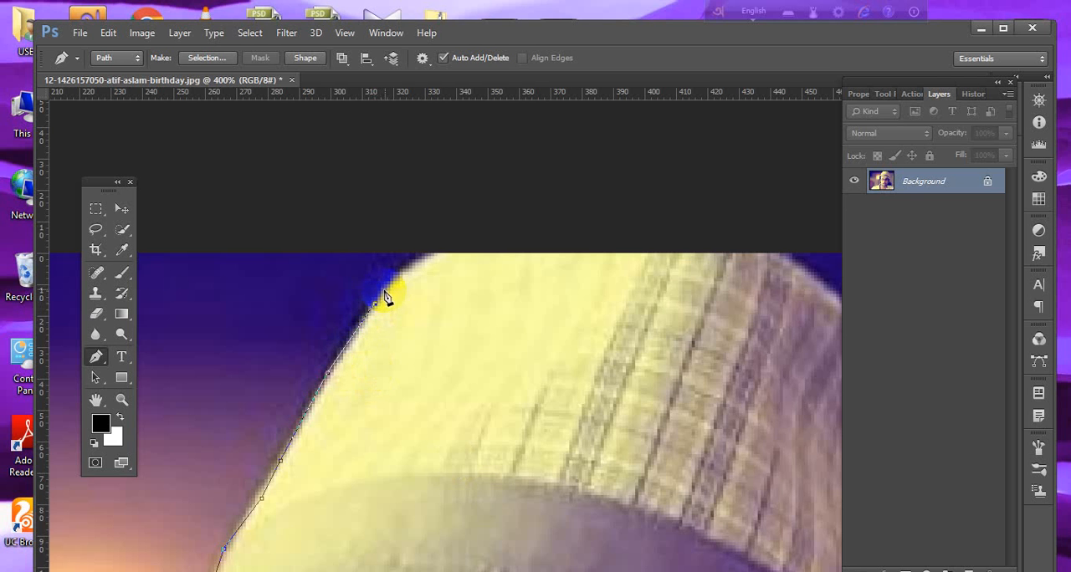
pyautogui.click(391, 284)
pyautogui.click(423, 256)
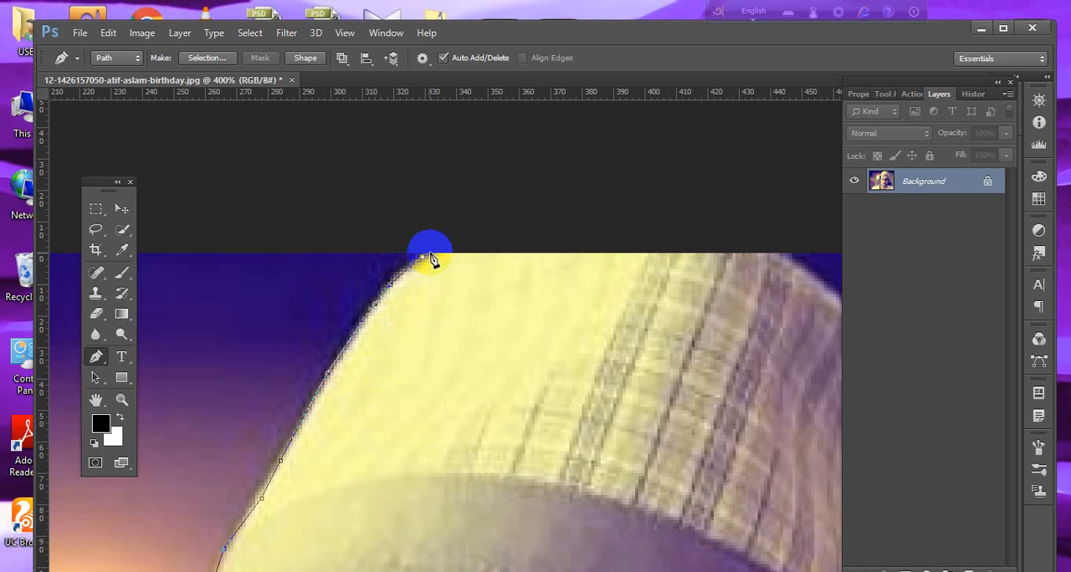
pyautogui.click(431, 253)
# Carry the path across the hat's crown along the image border and down the far side of the hat past the band.
pyautogui.moveTo(621, 336); pyautogui.dragTo(511, 334)
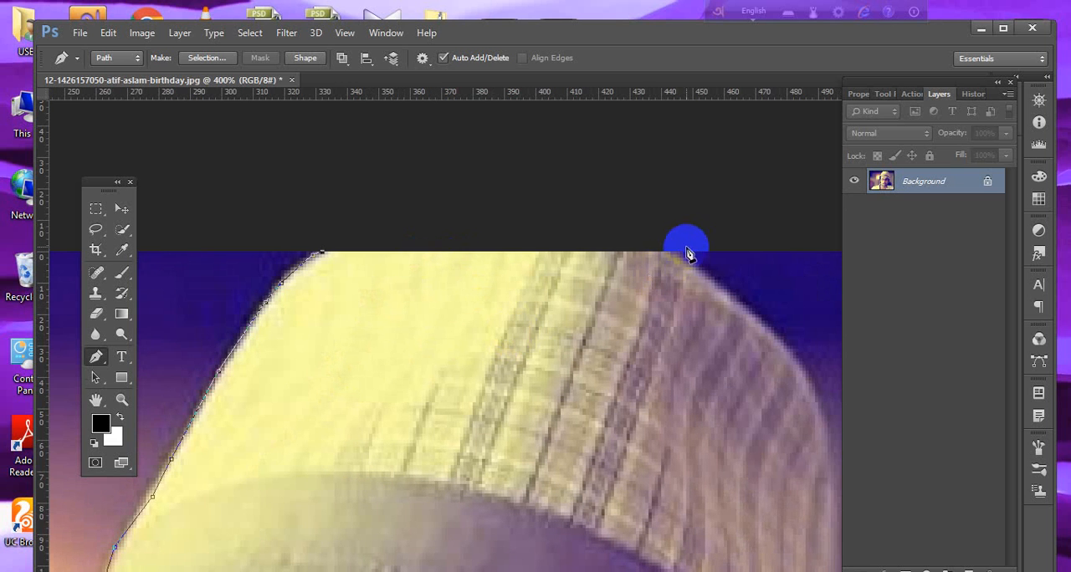
pyautogui.click(676, 253)
pyautogui.moveTo(745, 319); pyautogui.dragTo(636, 249)
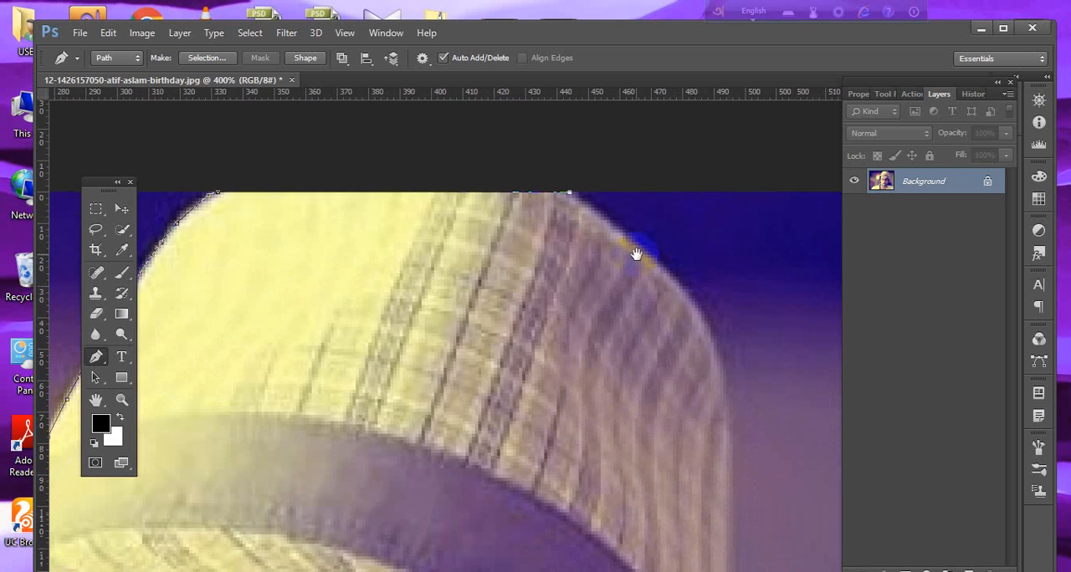
pyautogui.click(675, 273)
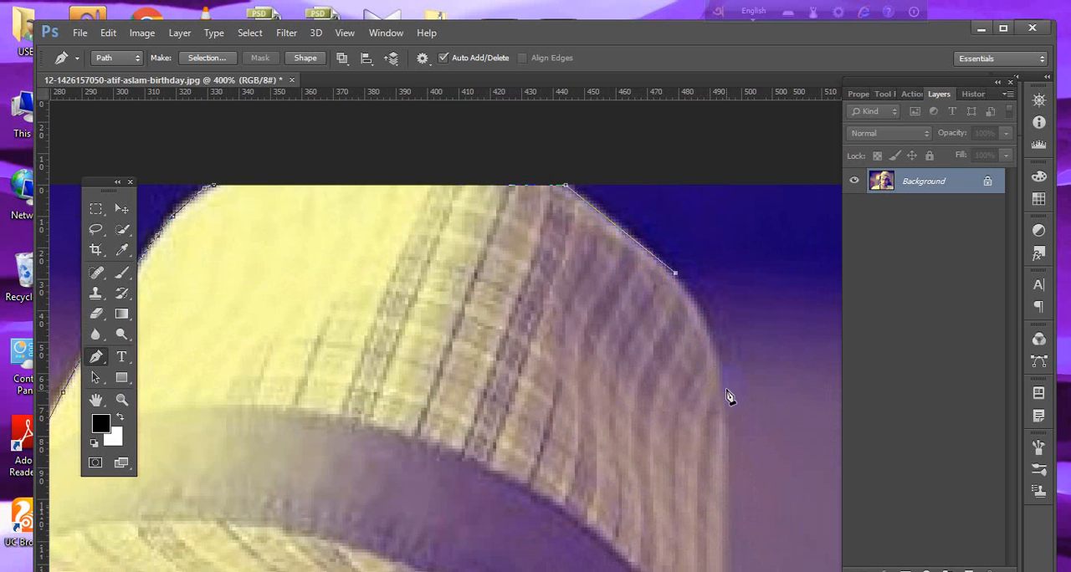
pyautogui.moveTo(726, 392); pyautogui.dragTo(731, 440)
pyautogui.moveTo(716, 517); pyautogui.dragTo(708, 342)
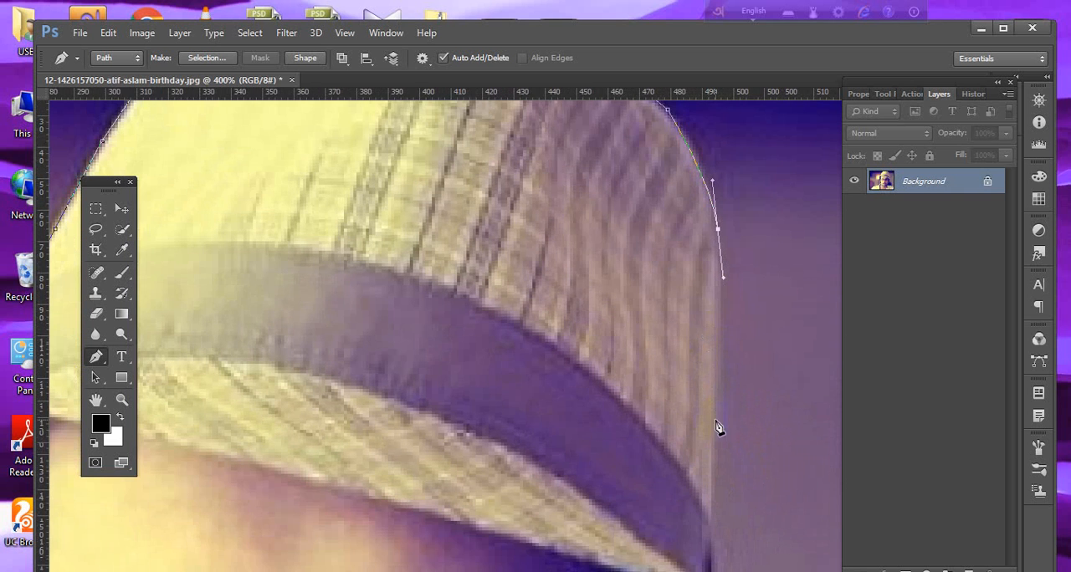
pyautogui.moveTo(711, 477); pyautogui.dragTo(701, 372)
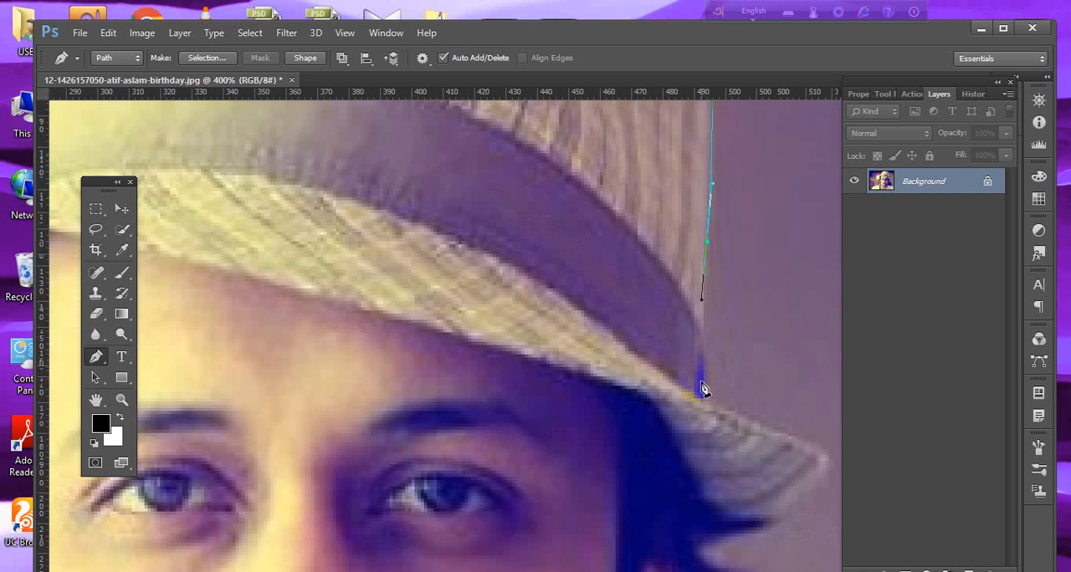
# Trace the path around the brim's tip and the protruding hair tufts down to the ear.
pyautogui.moveTo(755, 433); pyautogui.dragTo(427, 297)
pyautogui.moveTo(514, 318); pyautogui.dragTo(440, 430)
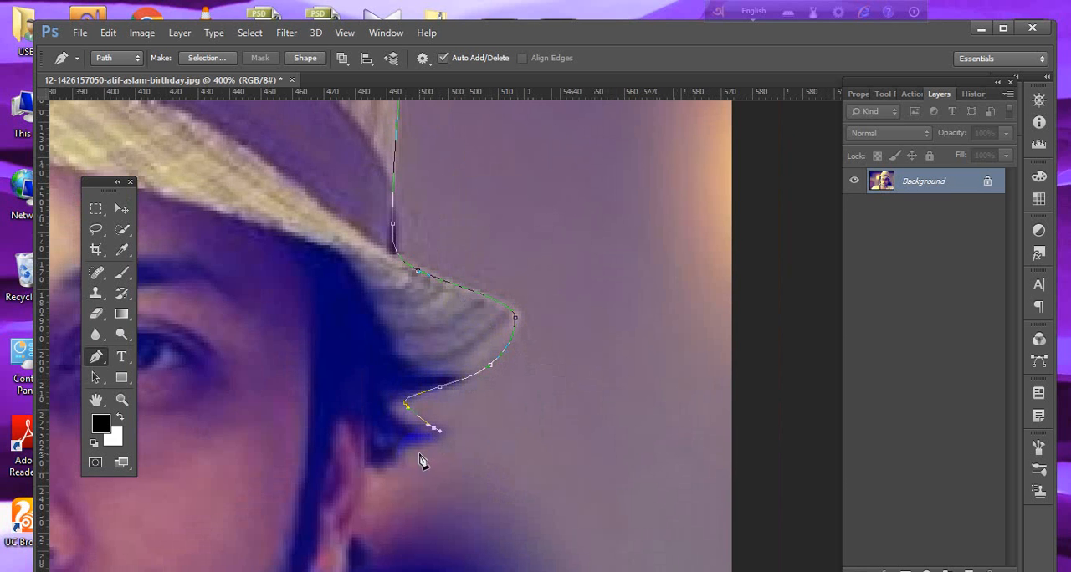
pyautogui.moveTo(404, 467); pyautogui.dragTo(413, 392)
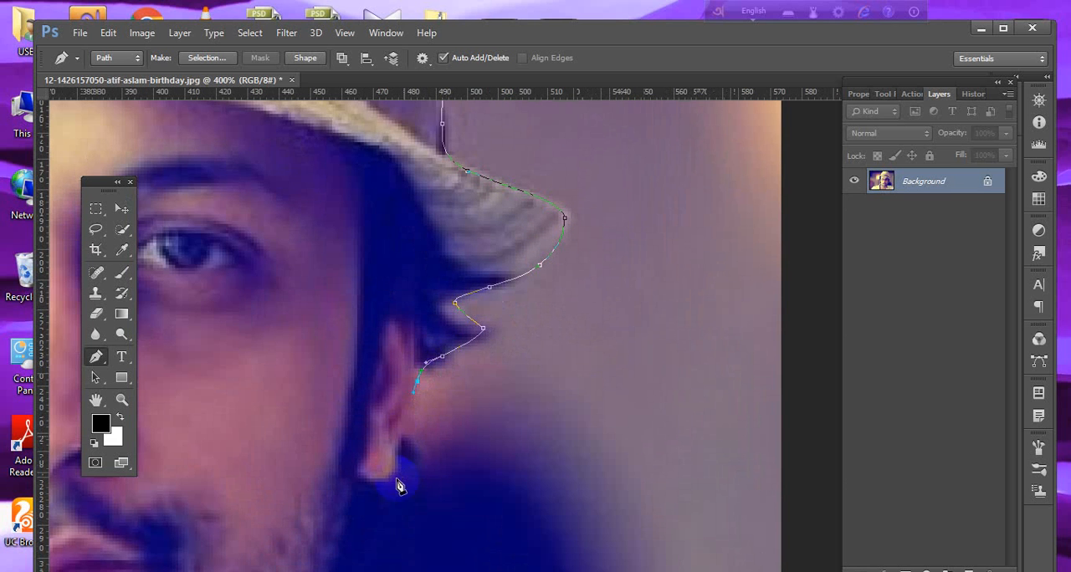
# Continue the path around the earlobe and down the jaw and neck to the tip of the shirt collar.
pyautogui.click(405, 437)
pyautogui.moveTo(405, 435); pyautogui.dragTo(403, 455)
pyautogui.moveTo(428, 399); pyautogui.dragTo(496, 254)
pyautogui.moveTo(468, 328); pyautogui.dragTo(416, 344)
pyautogui.click(407, 378)
pyautogui.moveTo(378, 483); pyautogui.dragTo(382, 362)
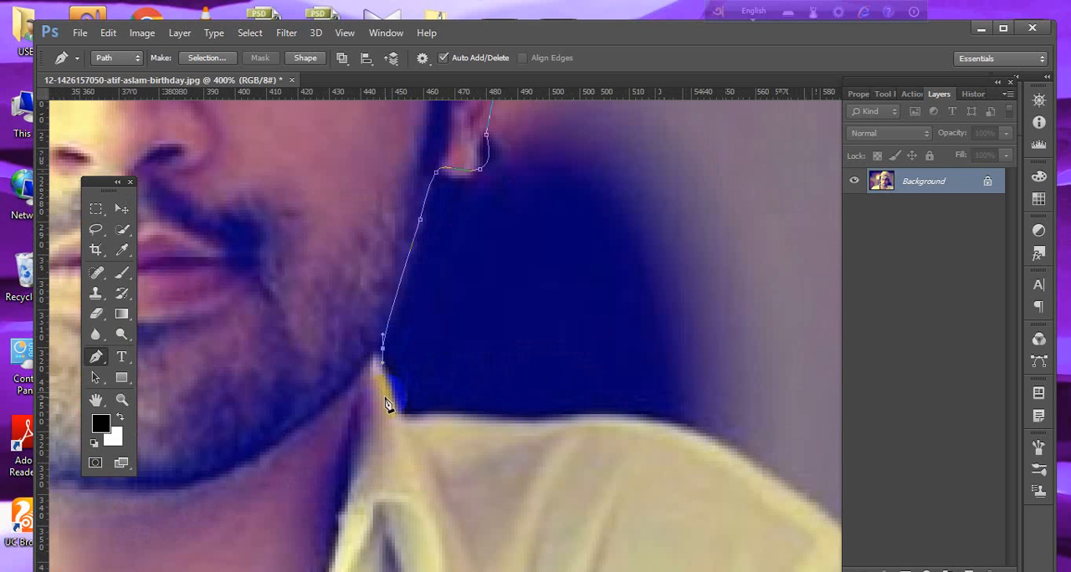
# Trace the path from the collar along the top of the shoulder to the image's side border.
pyautogui.click(397, 403)
pyautogui.moveTo(452, 417); pyautogui.dragTo(482, 418)
pyautogui.moveTo(569, 425); pyautogui.dragTo(329, 319)
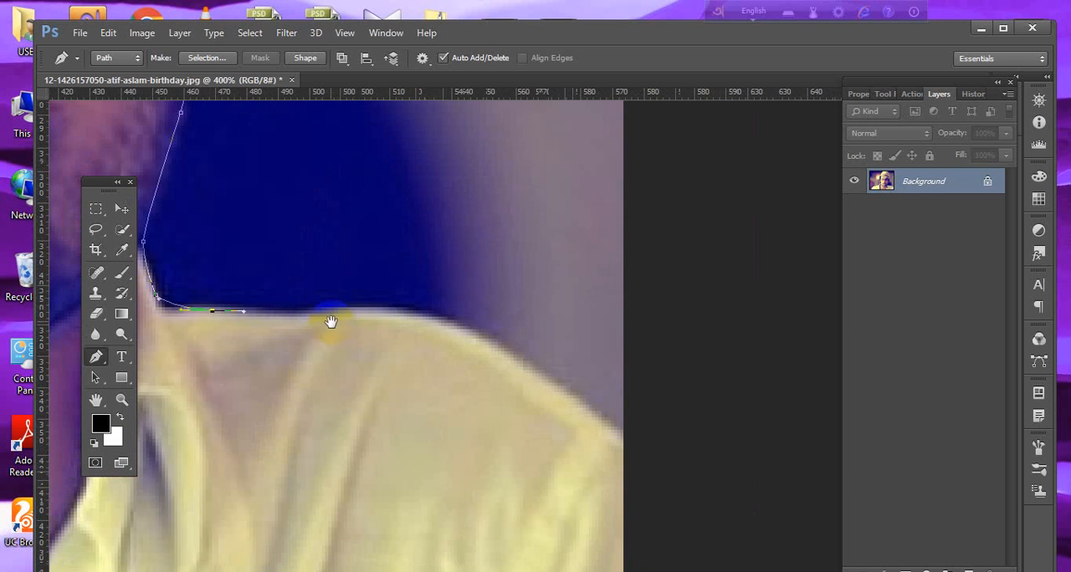
pyautogui.click(385, 313)
pyautogui.moveTo(461, 327); pyautogui.dragTo(494, 354)
pyautogui.click(626, 441)
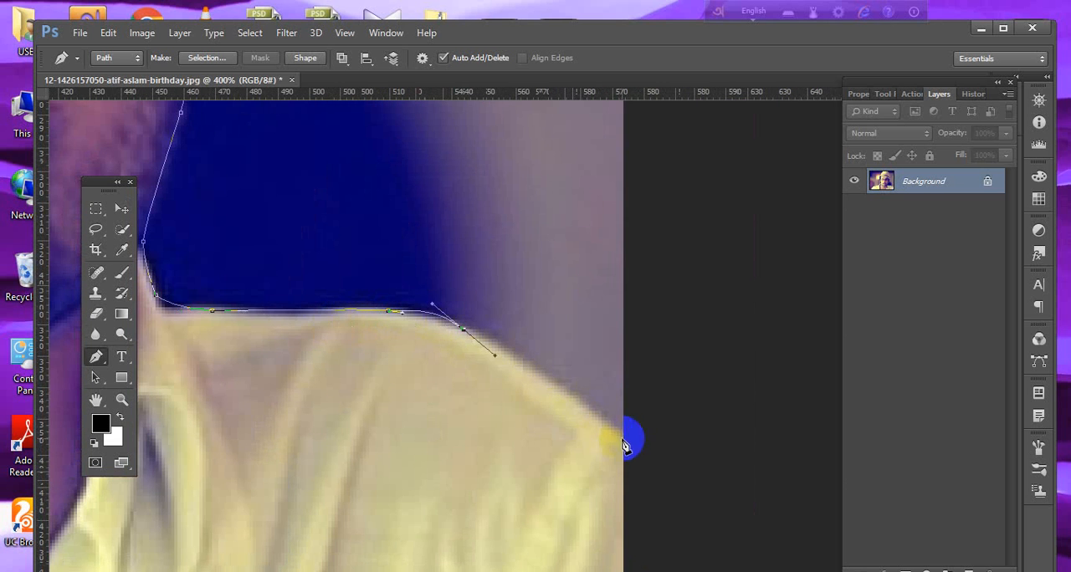
# Run the path down to the image's lower corner and along the lower border to the base of the opposite shoulder.
pyautogui.moveTo(593, 478); pyautogui.dragTo(558, 203)
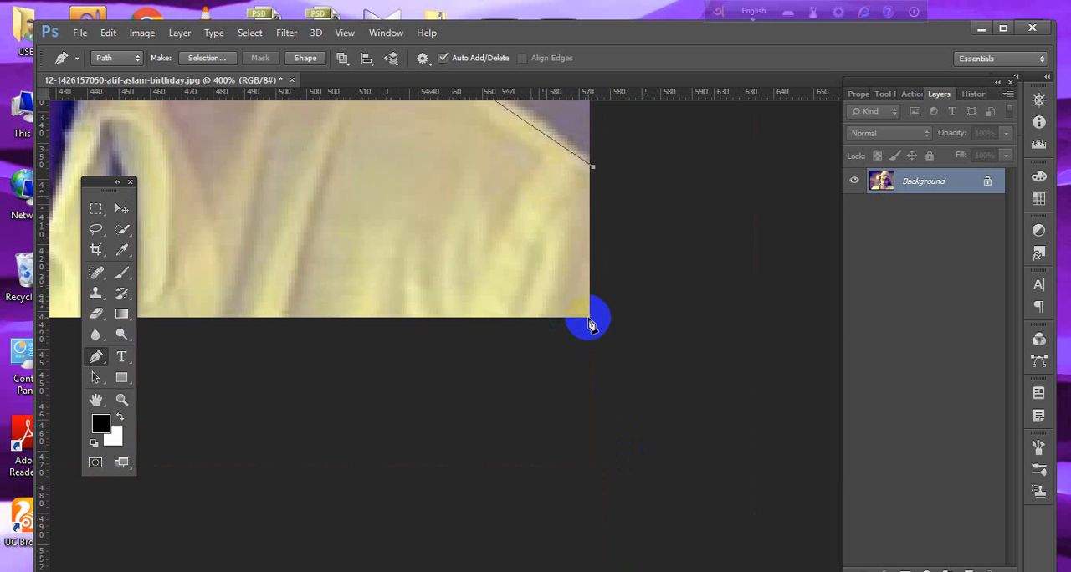
pyautogui.moveTo(247, 310); pyautogui.dragTo(680, 309)
pyautogui.moveTo(205, 309); pyautogui.dragTo(602, 309)
pyautogui.moveTo(299, 287); pyautogui.dragTo(878, 349)
pyautogui.moveTo(287, 311); pyautogui.dragTo(356, 315)
pyautogui.click(270, 384)
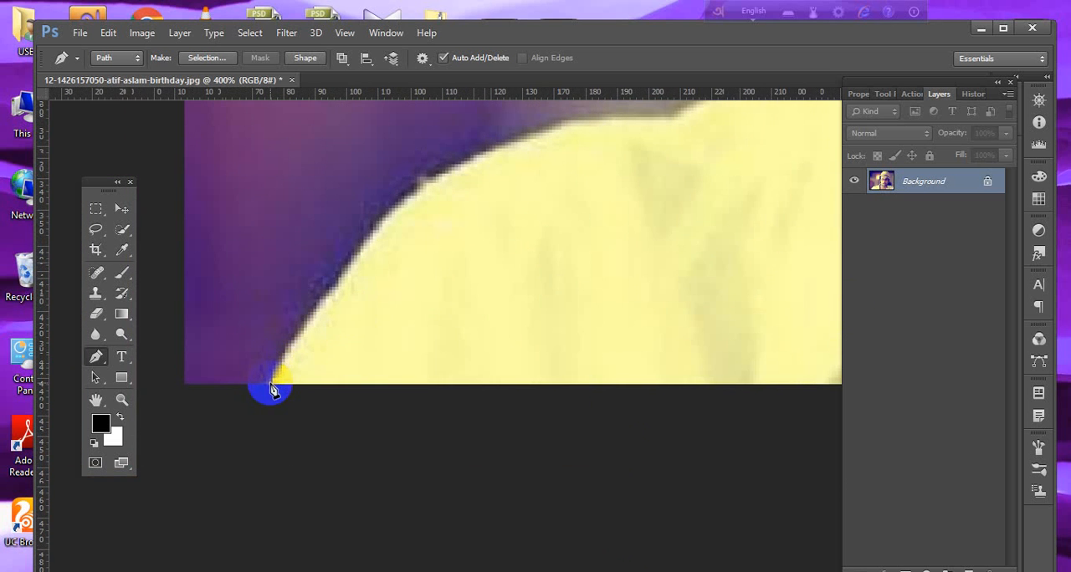
# Trace the path with curved segments up the opposite shoulder and along the collar to the neck, shortening direction handles at the corners.
pyautogui.moveTo(422, 186); pyautogui.dragTo(506, 134)
pyautogui.moveTo(557, 163); pyautogui.dragTo(456, 285)
pyautogui.keyDown('alt'); pyautogui.click(444, 241); pyautogui.keyUp('alt')
pyautogui.moveTo(608, 239); pyautogui.dragTo(834, 214)
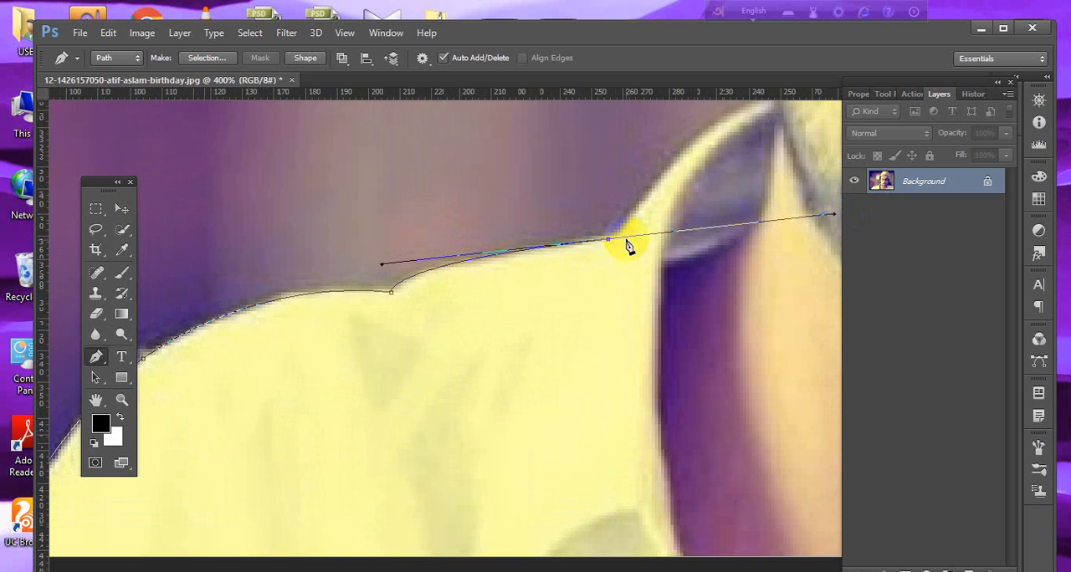
pyautogui.keyDown('alt'); pyautogui.click(608, 241); pyautogui.keyUp('alt')
pyautogui.moveTo(671, 220); pyautogui.dragTo(532, 330)
pyautogui.moveTo(608, 218); pyautogui.dragTo(671, 210)
pyautogui.keyDown('alt'); pyautogui.click(608, 217); pyautogui.keyUp('alt')
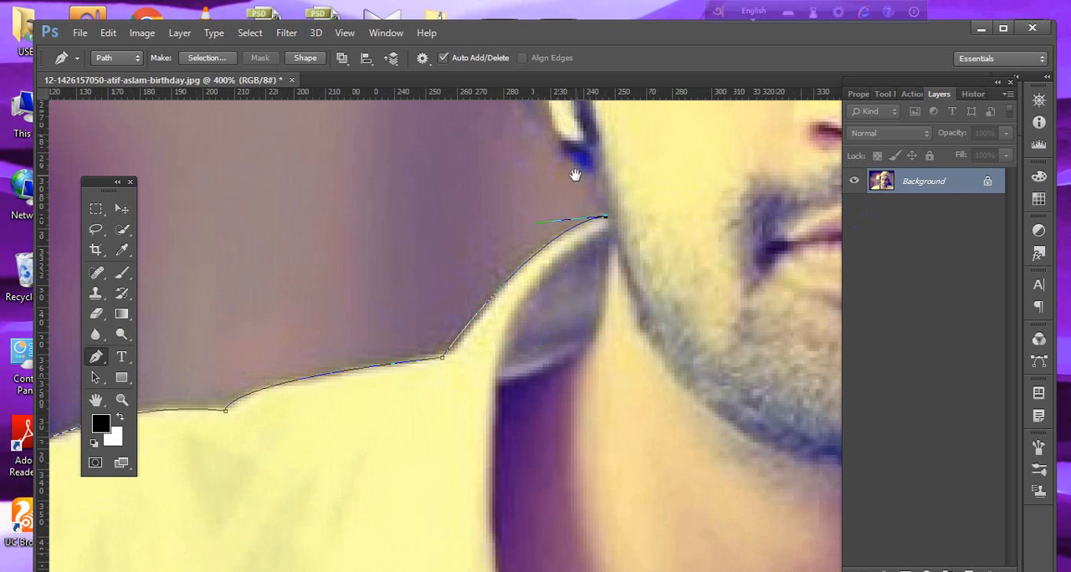
# Continue the path up past the earlobe and along the hair, and close it at its starting anchor point.
pyautogui.moveTo(596, 163); pyautogui.dragTo(577, 255)
pyautogui.click(604, 271)
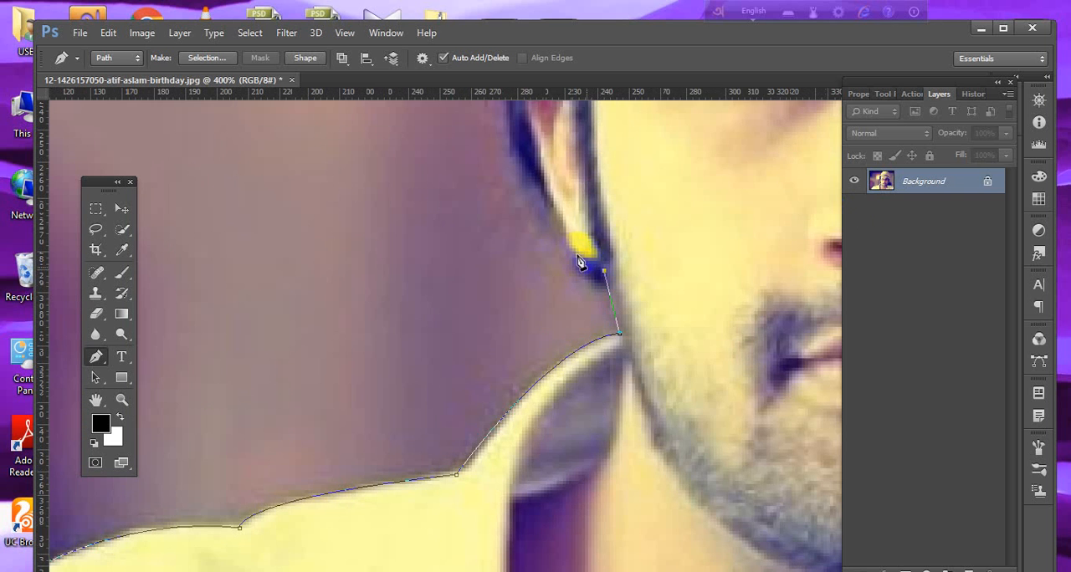
pyautogui.click(547, 205)
pyautogui.moveTo(509, 142); pyautogui.dragTo(537, 257)
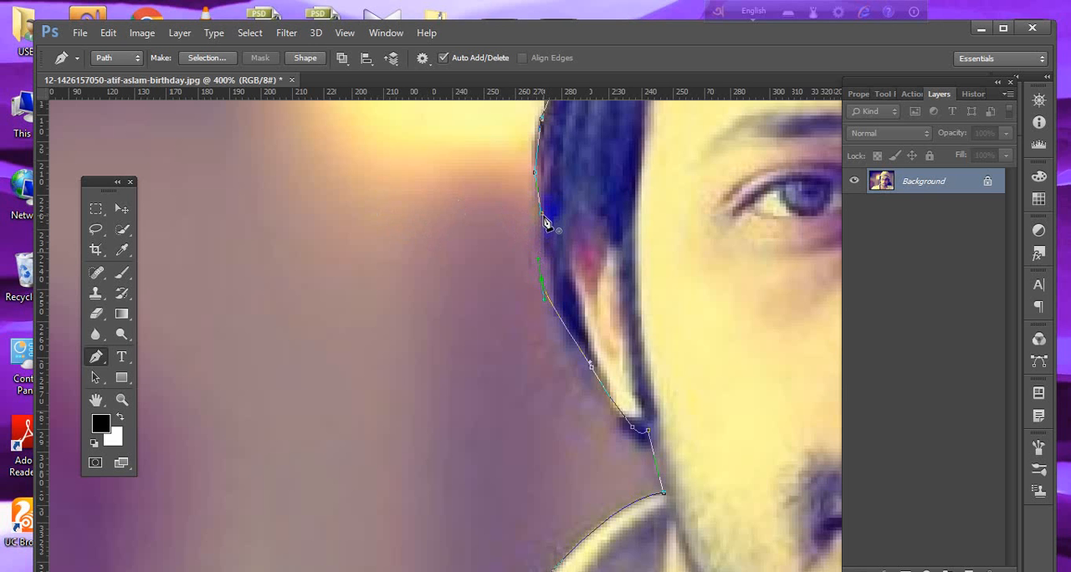
pyautogui.click(606, 388)
pyautogui.click(543, 219)
pyautogui.hotkey('ctrl', 'z')
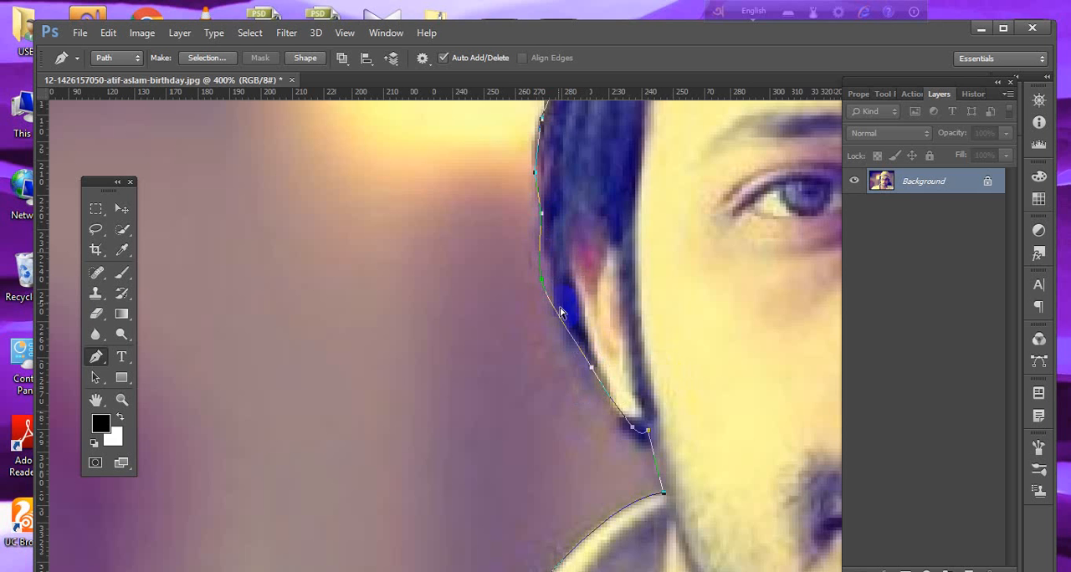
pyautogui.click(543, 221)
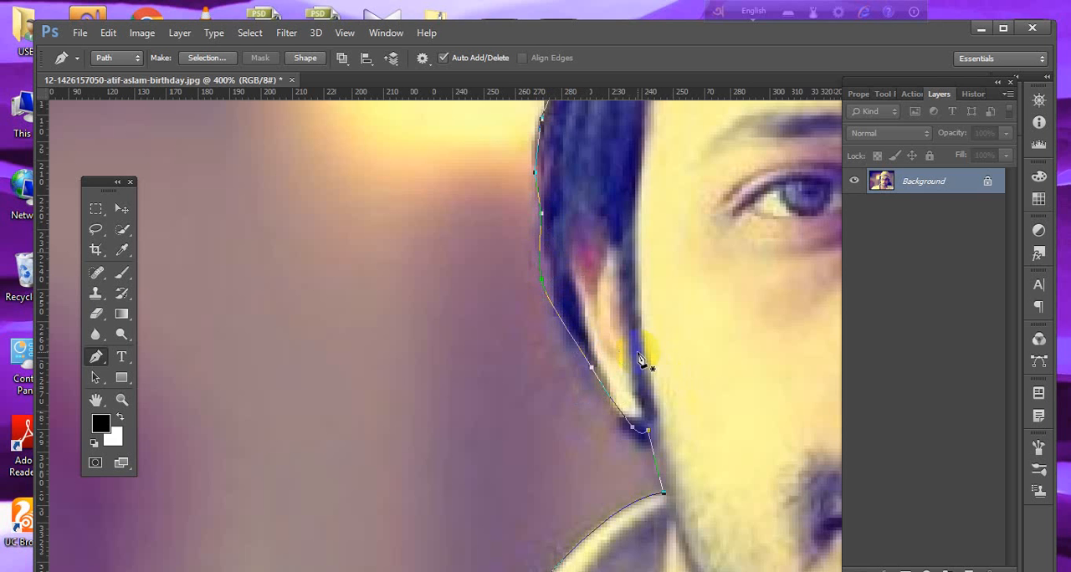
pyautogui.click(544, 219)
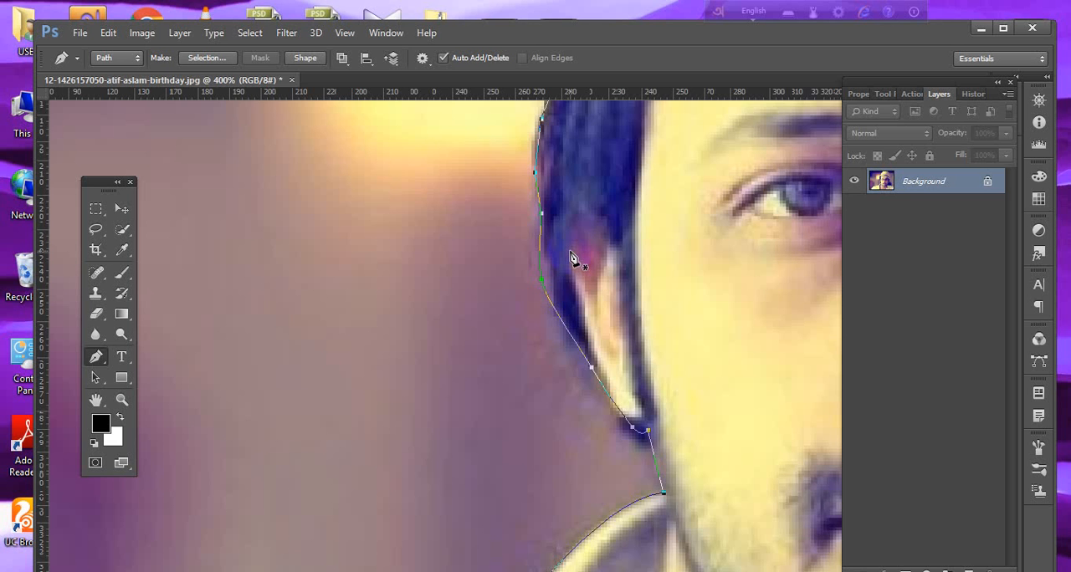
# Fit the image in the window, convert the closed path around the man into a selection and deselect it.
pyautogui.hotkey('ctrl', '0')
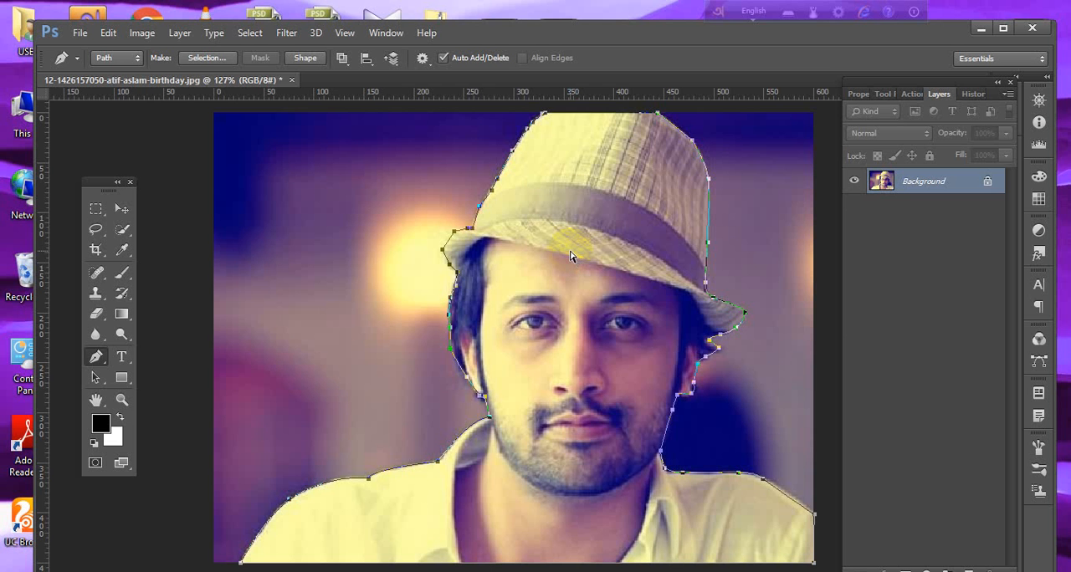
pyautogui.hotkey('ctrl', 'Return')
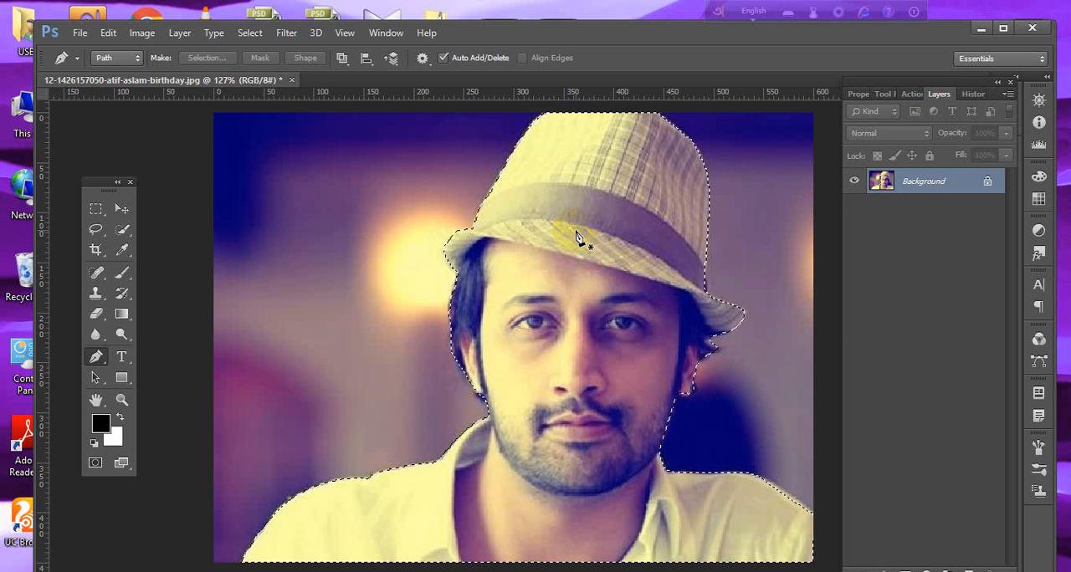
pyautogui.hotkey('ctrl', 'd')
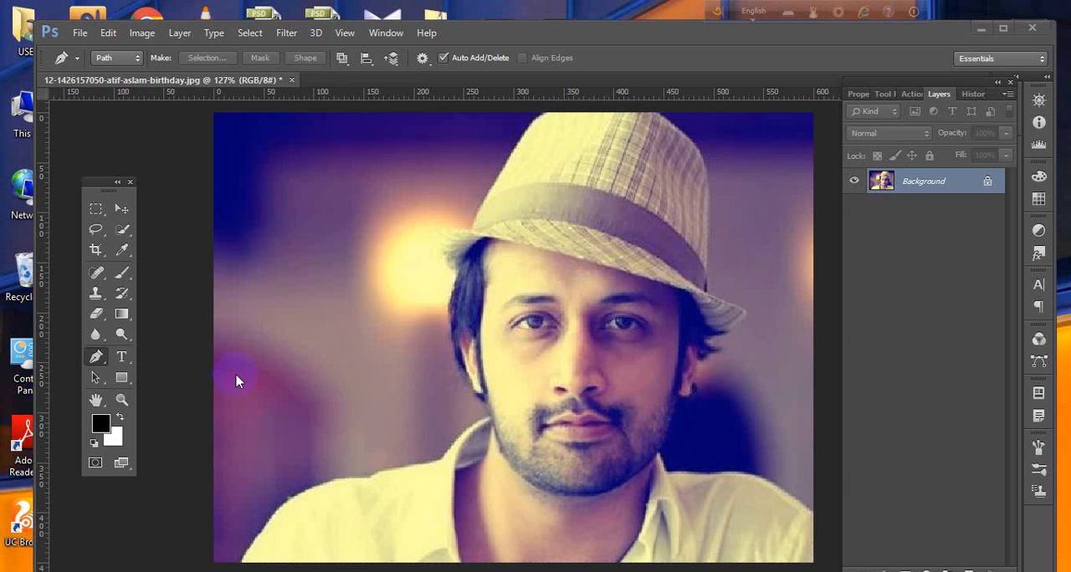
pyautogui.click(97, 356)
pyautogui.click(320, 506)
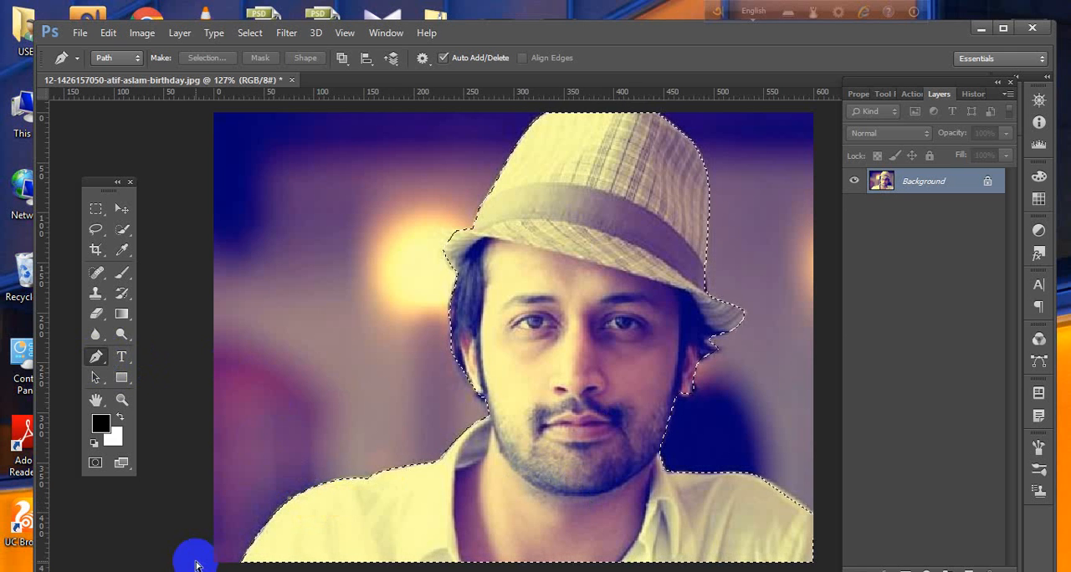
pyautogui.moveTo(501, 571)
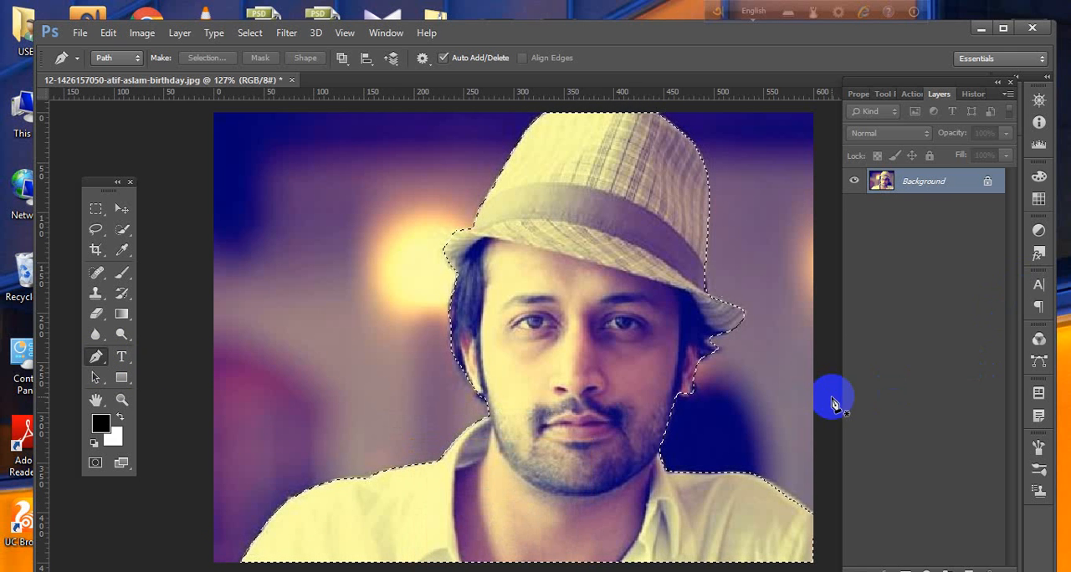
pyautogui.hotkey('ctrl', 'd')
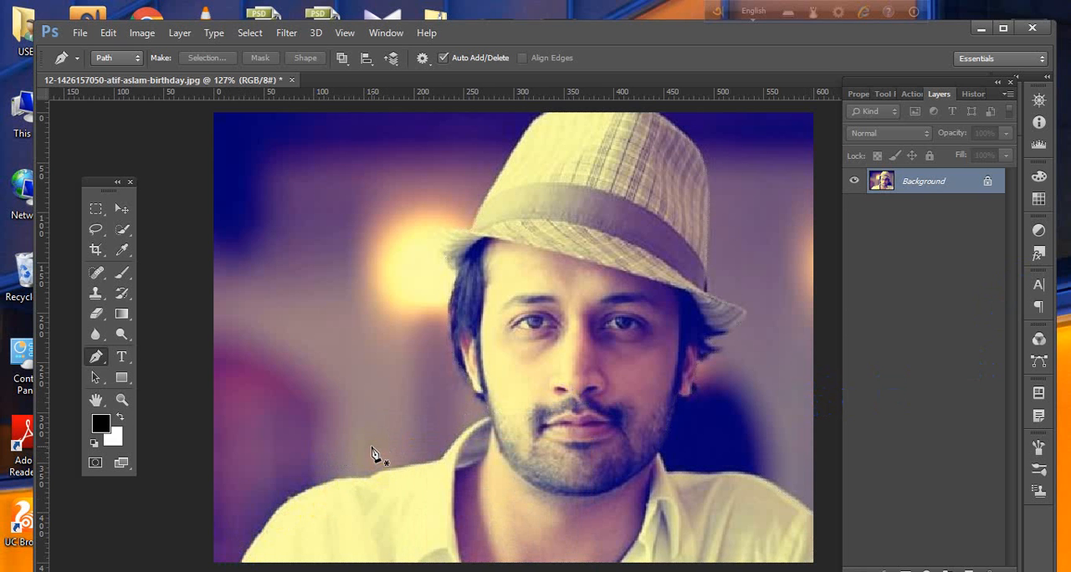
# Draw a short open path with five anchor points along the shoulder edge and magnify it.
pyautogui.click(272, 517)
pyautogui.click(299, 496)
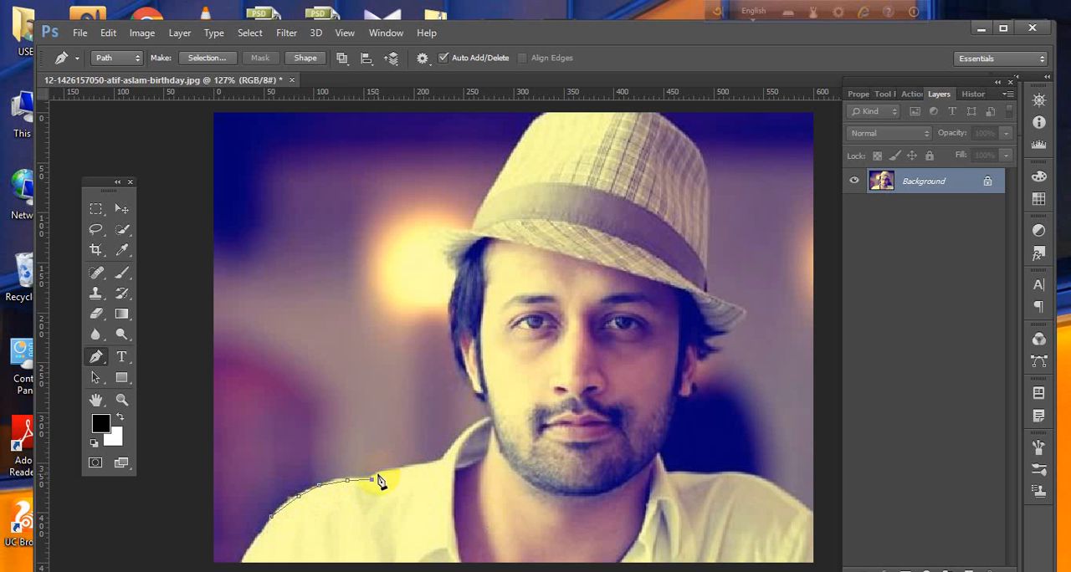
pyautogui.moveTo(294, 471); pyautogui.dragTo(414, 512)
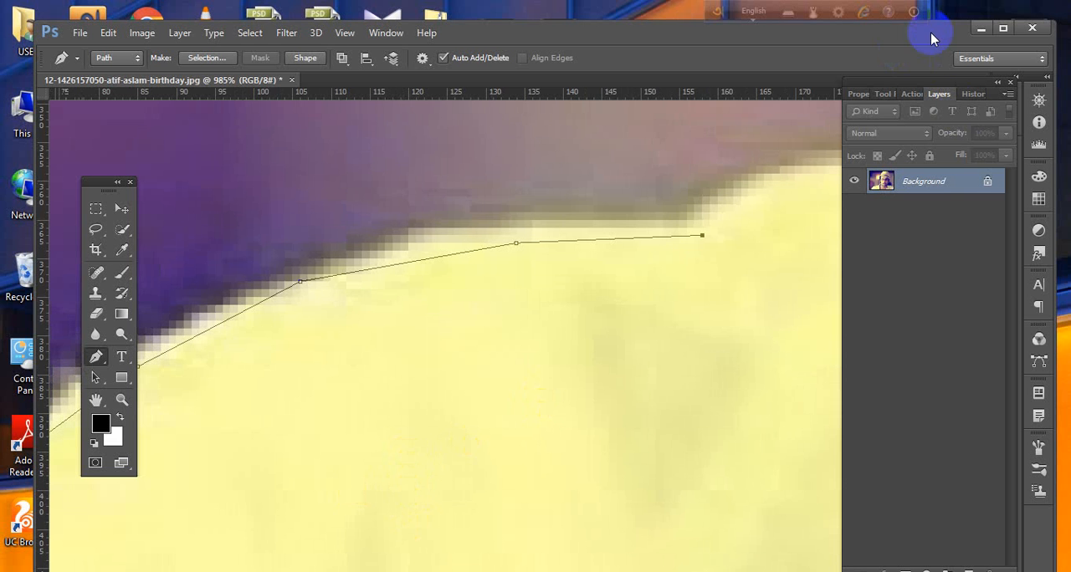
# Switch to Adobe Illustrator, draw a tall ellipse on the page and move it to the page's upper middle.
pyautogui.click(980, 28)
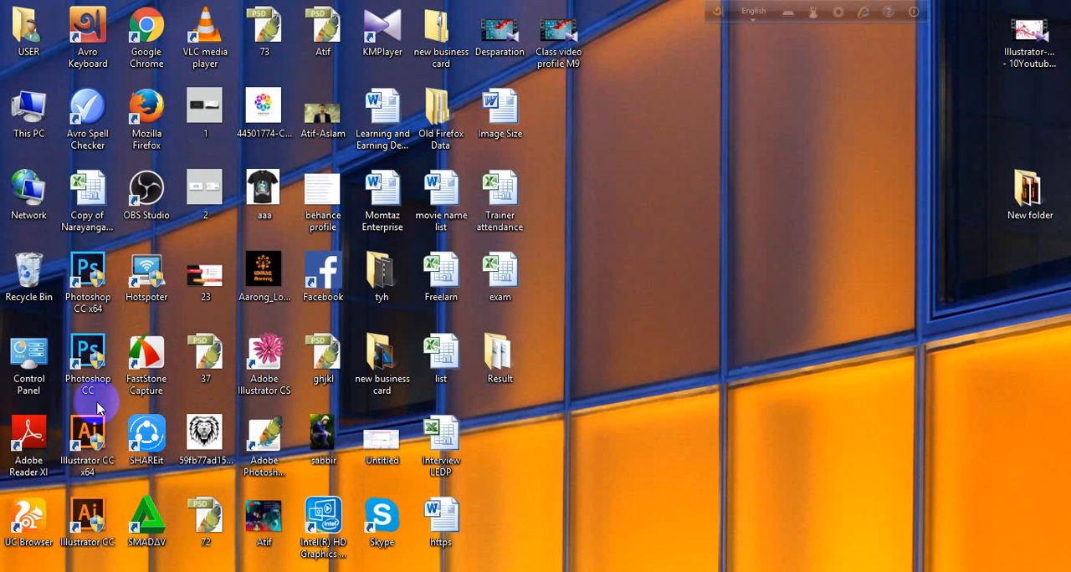
pyautogui.doubleClick(84, 508)
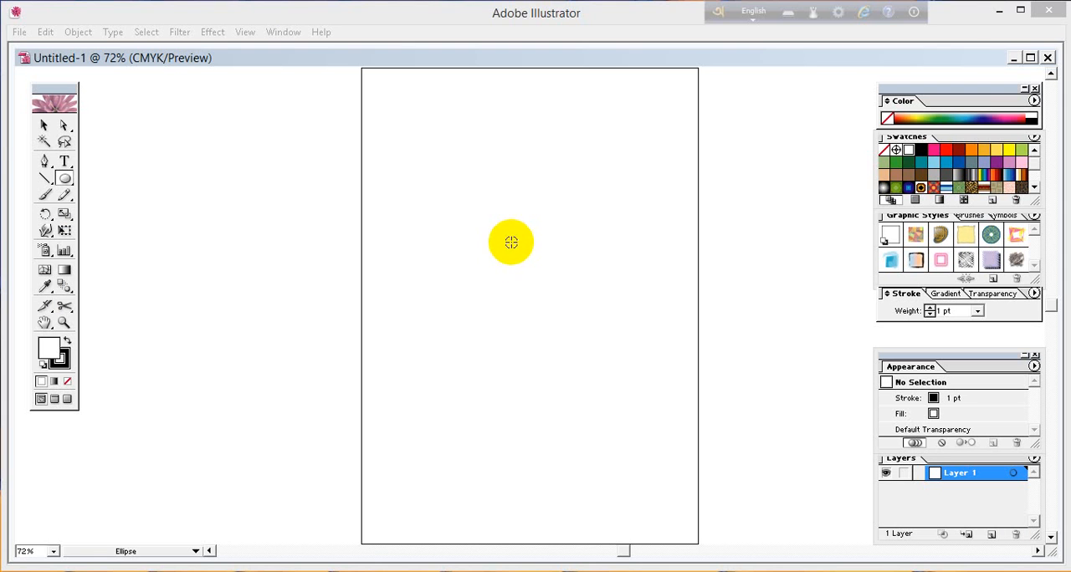
pyautogui.moveTo(510, 239); pyautogui.dragTo(642, 512)
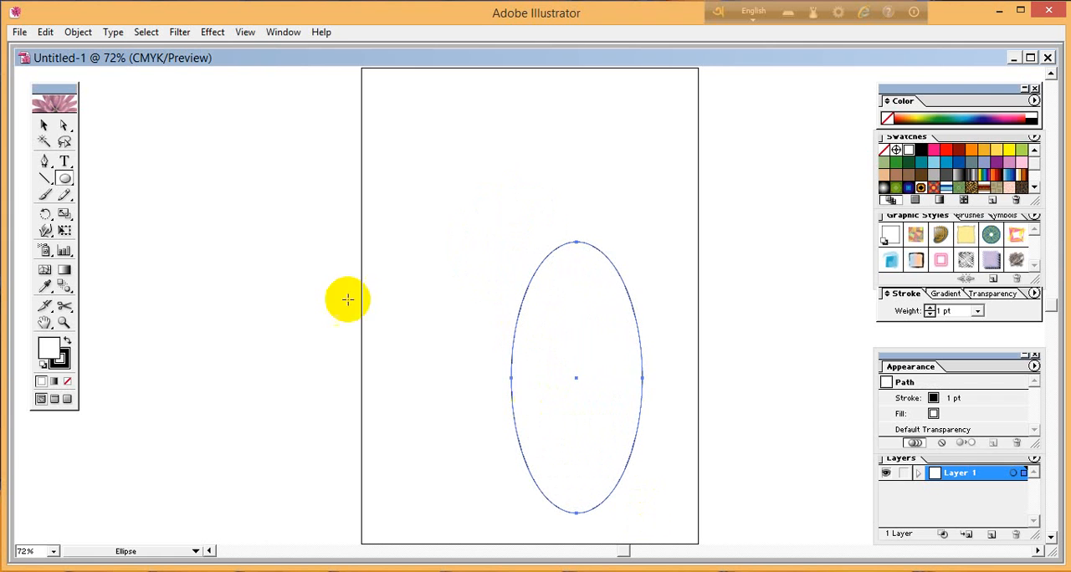
pyautogui.click(44, 126)
pyautogui.moveTo(592, 354); pyautogui.dragTo(525, 227)
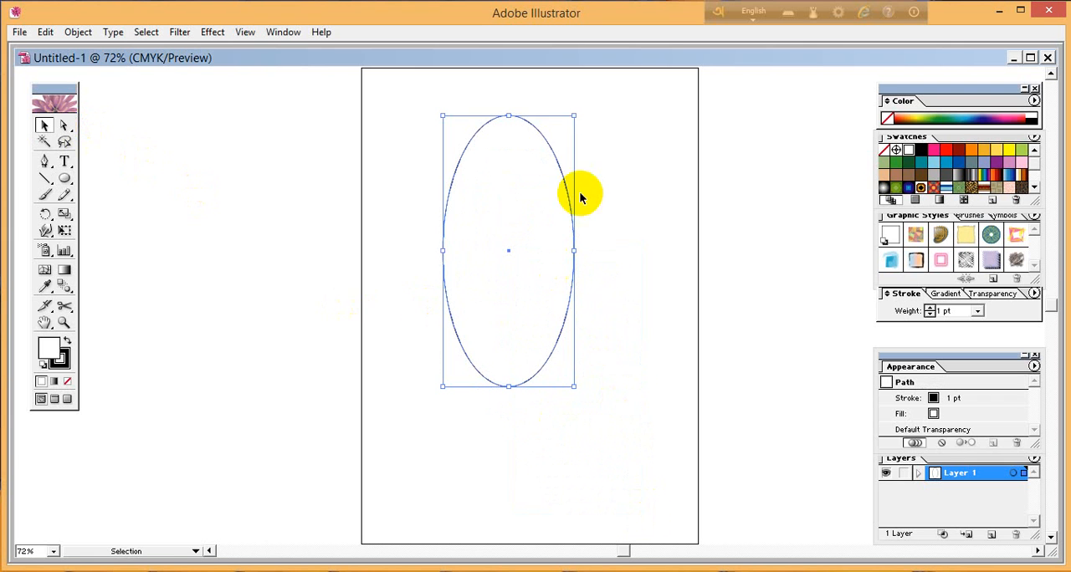
# Shrink the ellipse to a small size and magnify the view to 892.92%.
pyautogui.moveTo(574, 116); pyautogui.dragTo(538, 299)
pyautogui.hotkey('ctrl', 'space')
pyautogui.press('space')
pyautogui.moveTo(486, 231); pyautogui.dragTo(512, 273)
pyautogui.hotkey('ctrl', 'space')
pyautogui.moveTo(402, 151); pyautogui.dragTo(566, 404)
# Give the ellipse a black fill and no stroke, and deselect it.
pyautogui.click(67, 381)
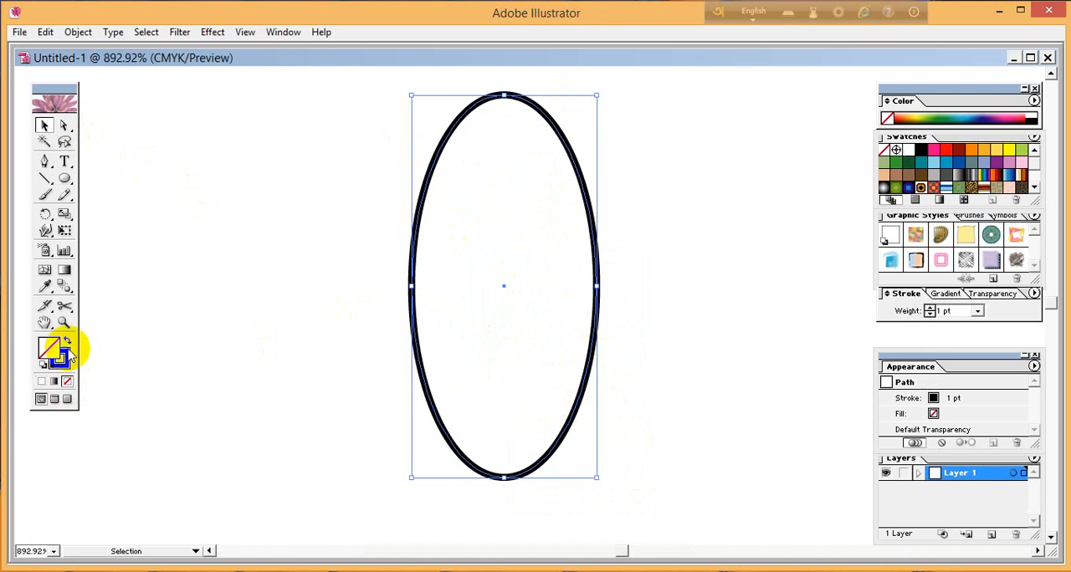
pyautogui.click(69, 347)
pyautogui.click(700, 318)
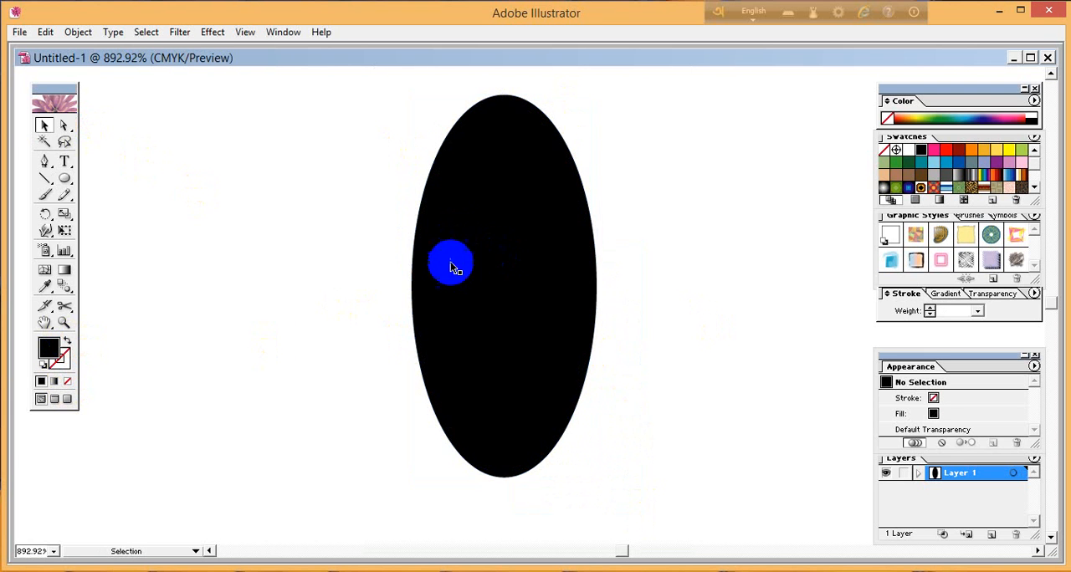
# Lock the black ellipse and activate the Pen tool.
pyautogui.click(480, 276)
pyautogui.hotkey('ctrl', '2')
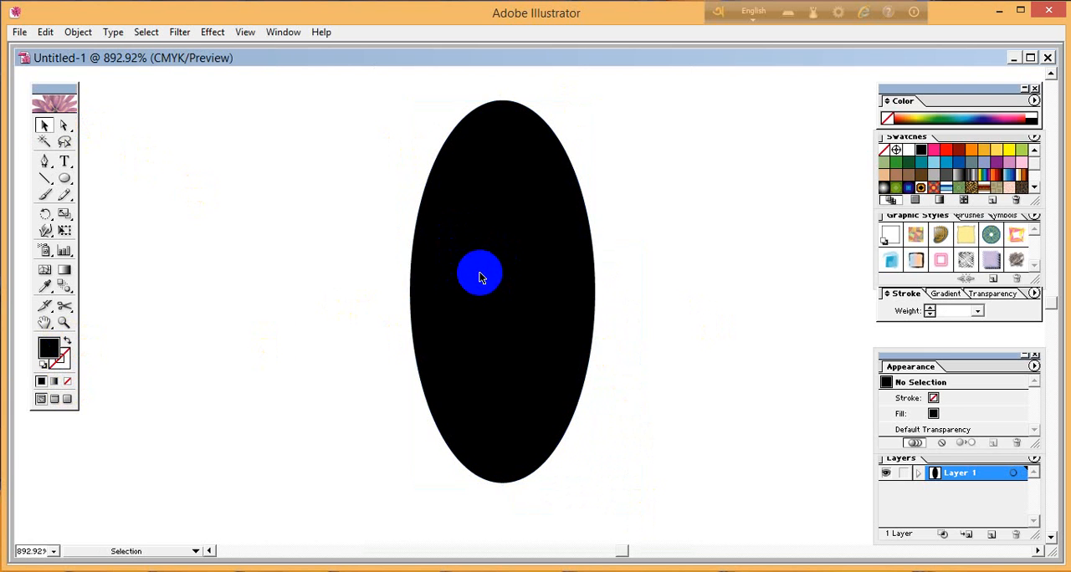
pyautogui.click(48, 162)
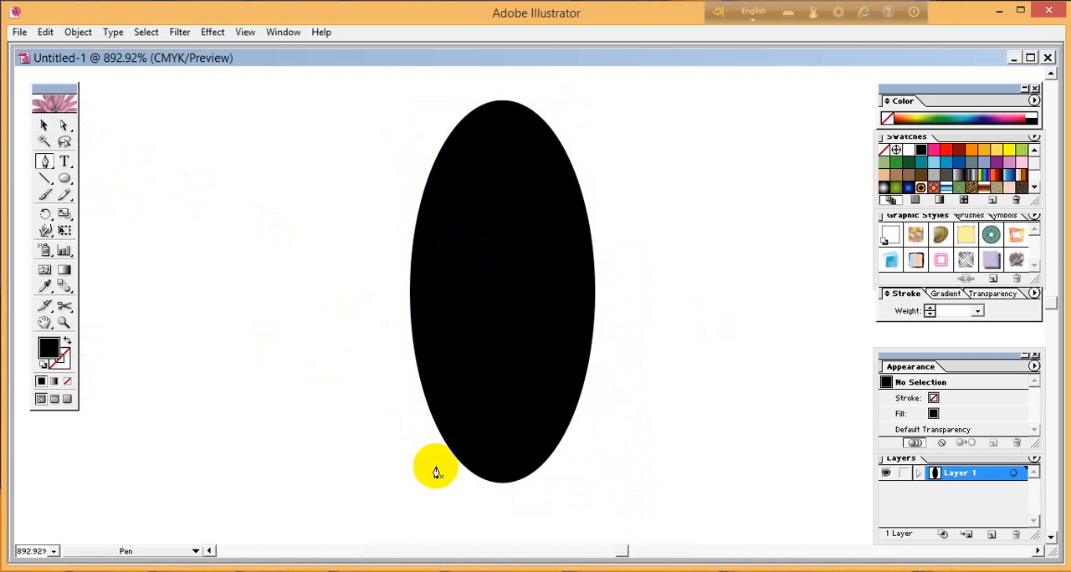
# Trace the black ellipse's left edge from the bottom up to its top with short straight Pen segments.
pyautogui.click(472, 480)
pyautogui.moveTo(472, 478); pyautogui.dragTo(437, 167)
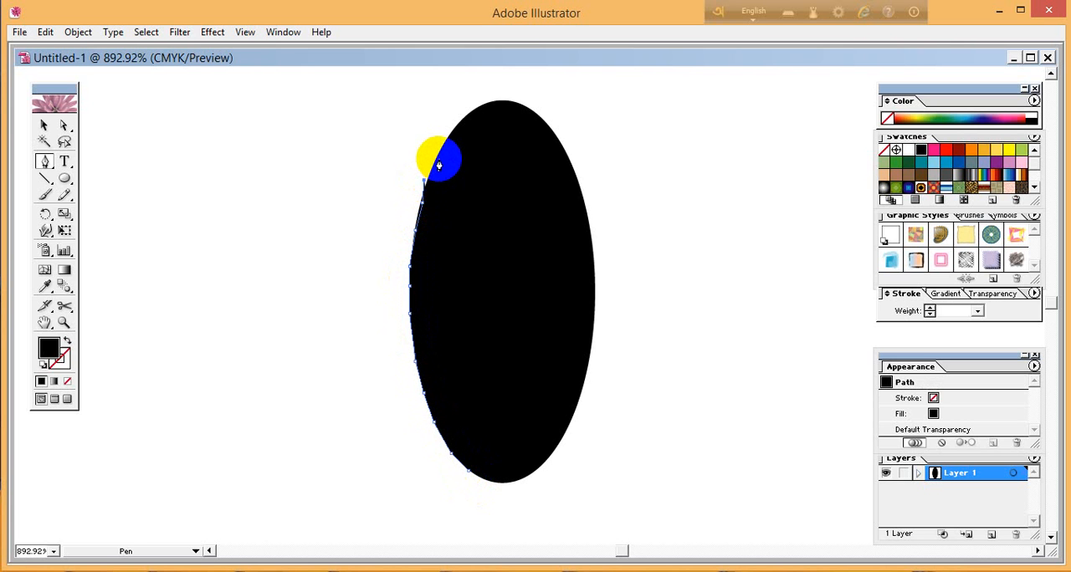
pyautogui.hotkey('ctrl', 'z')
pyautogui.click(439, 158)
pyautogui.click(450, 134)
pyautogui.click(473, 111)
pyautogui.click(494, 102)
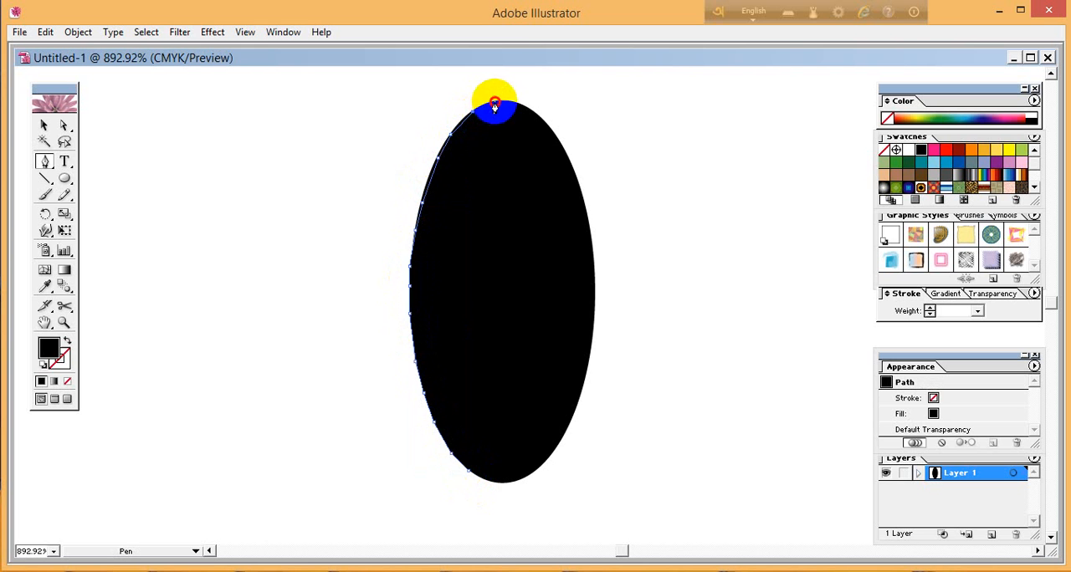
# Continue the straight-segment path down the ellipse's right edge and around the bottom, closing it at the starting point.
pyautogui.click(533, 109)
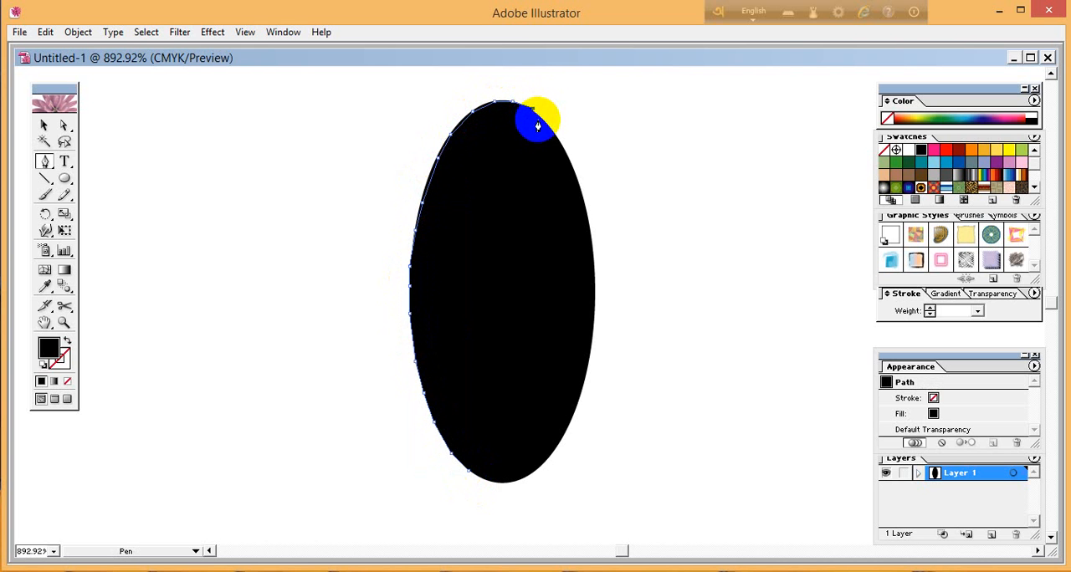
pyautogui.click(541, 123)
pyautogui.click(562, 148)
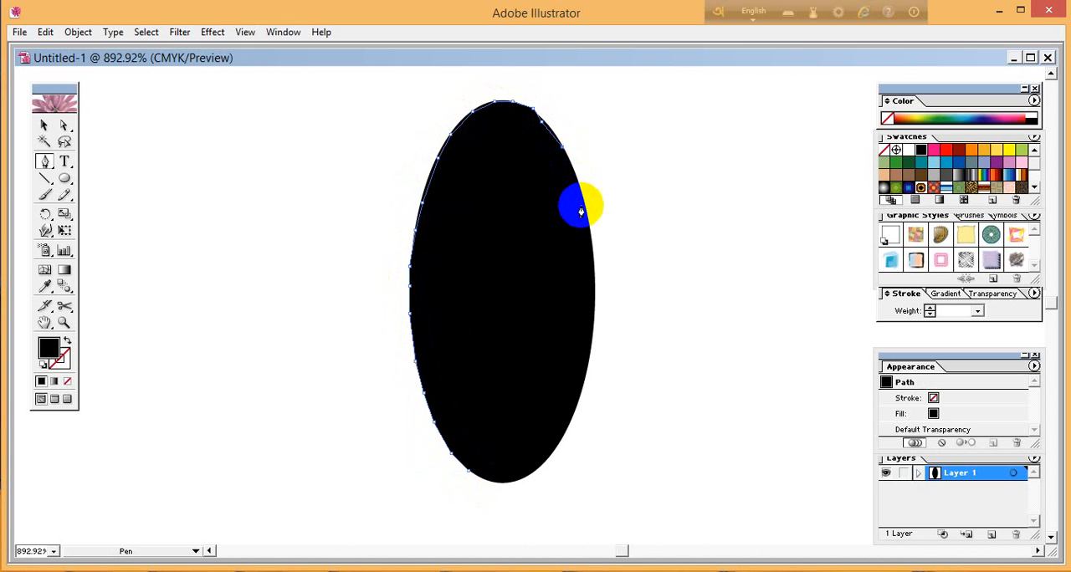
pyautogui.click(588, 226)
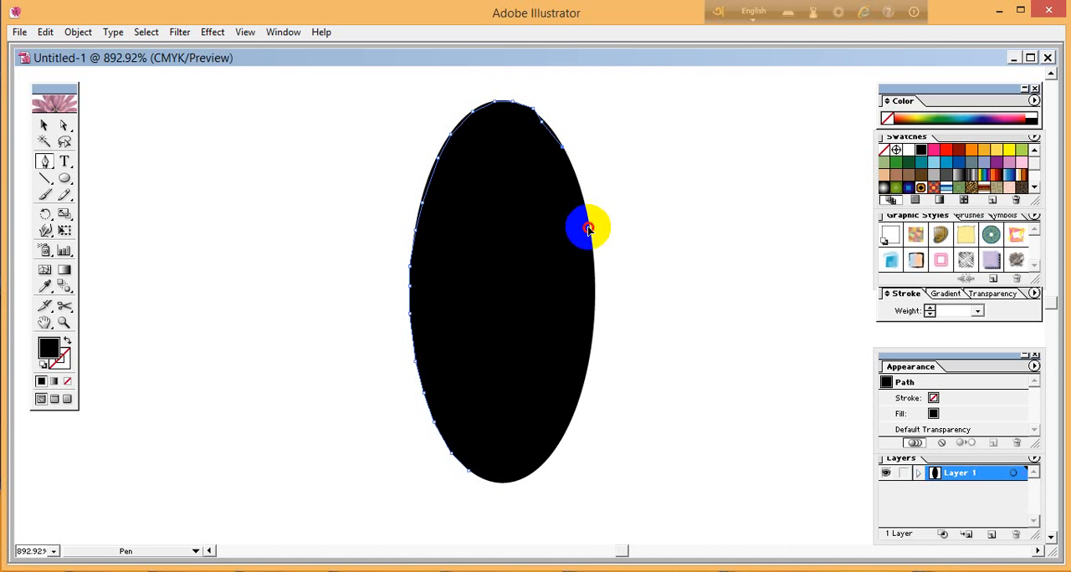
pyautogui.click(593, 288)
pyautogui.click(591, 343)
pyautogui.click(576, 400)
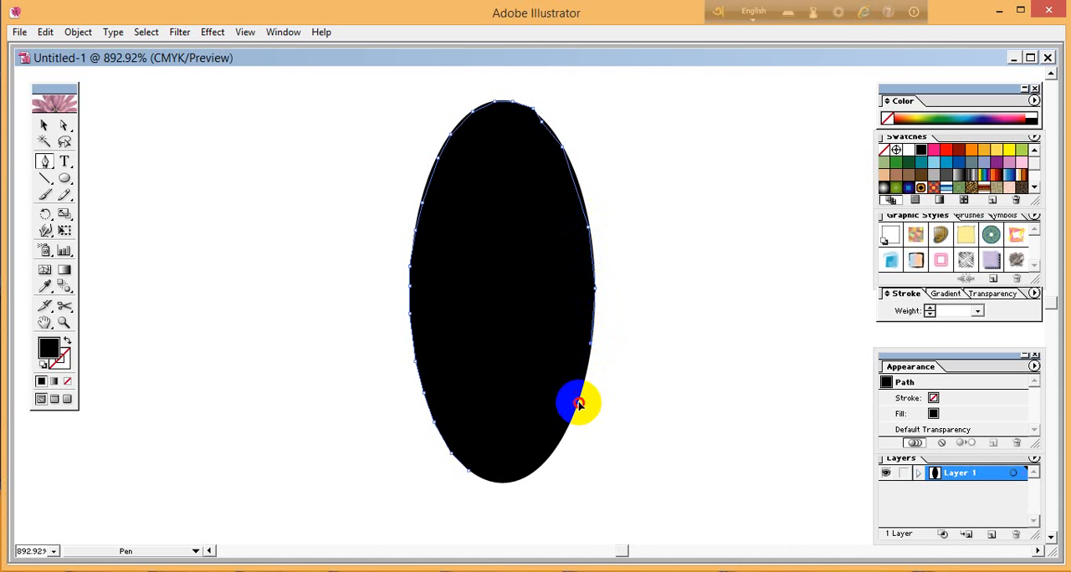
pyautogui.click(561, 440)
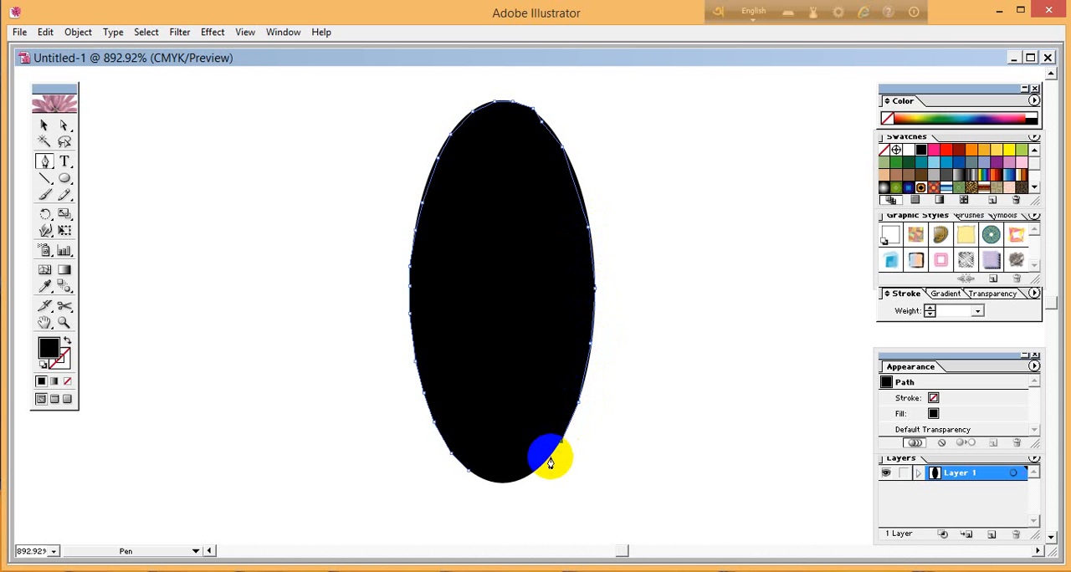
pyautogui.click(541, 465)
pyautogui.click(516, 484)
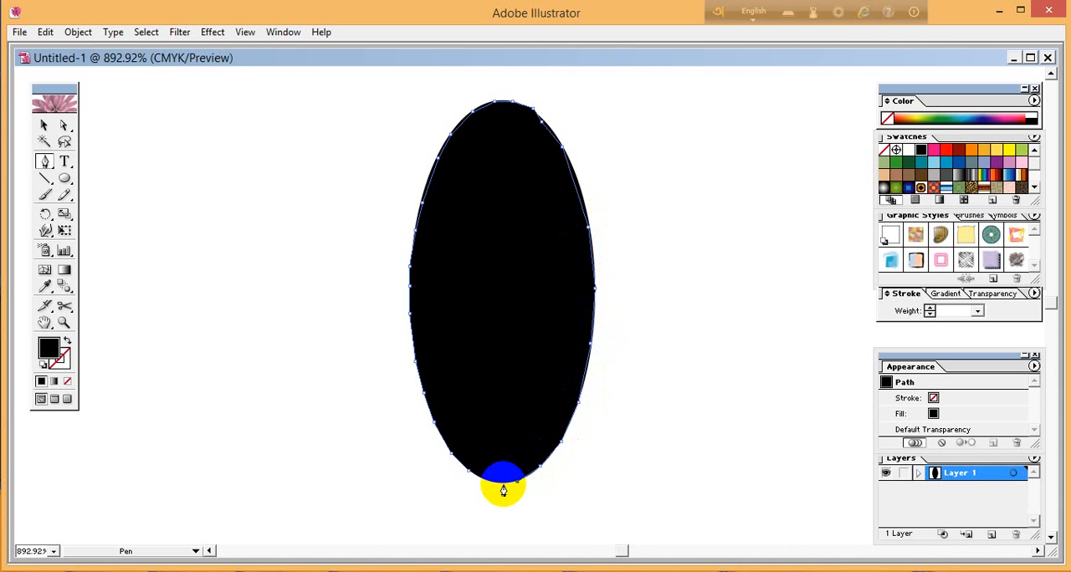
pyautogui.click(479, 478)
pyautogui.click(471, 474)
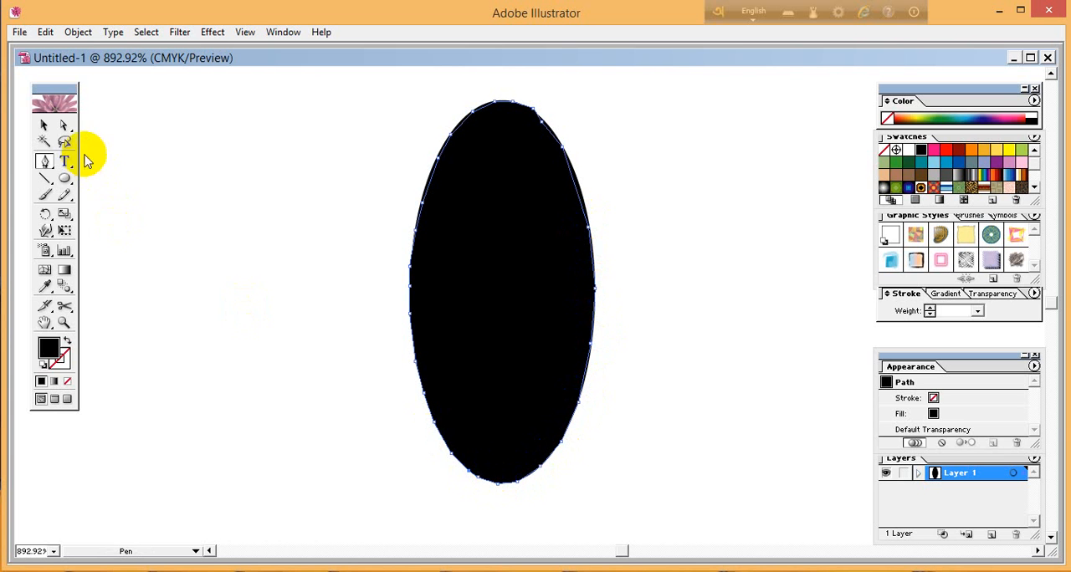
# Move the straight-segment traced shape out to the left of the original ellipse and deselect it.
pyautogui.click(43, 125)
pyautogui.click(487, 271)
pyautogui.moveTo(487, 271); pyautogui.dragTo(245, 273)
pyautogui.click(643, 346)
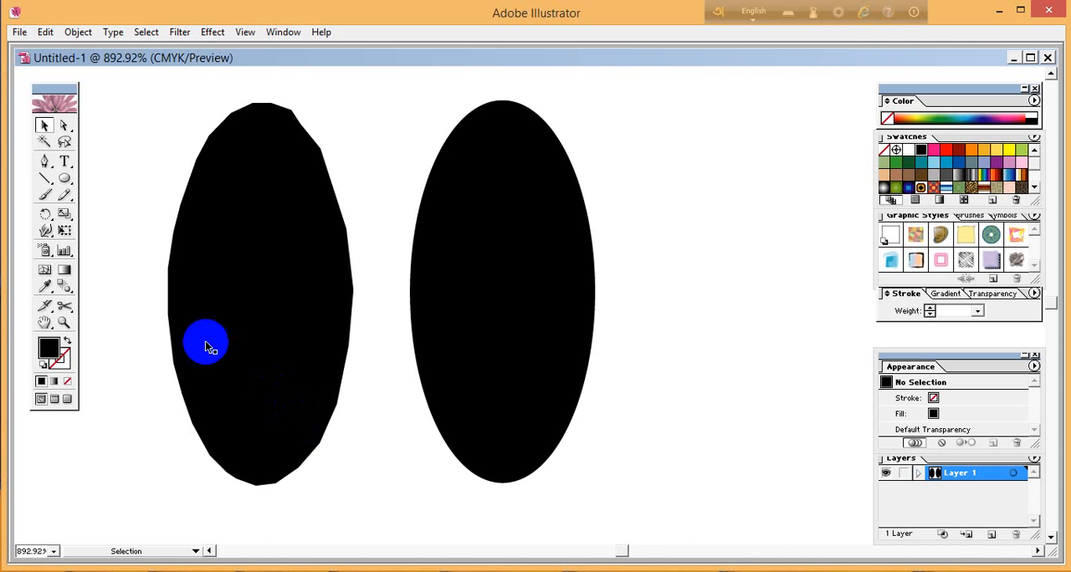
# Start a curved Pen path at the ellipse's top and trace its left half to the bottom, removing each anchor's outgoing handle.
pyautogui.click(44, 160)
pyautogui.click(498, 101)
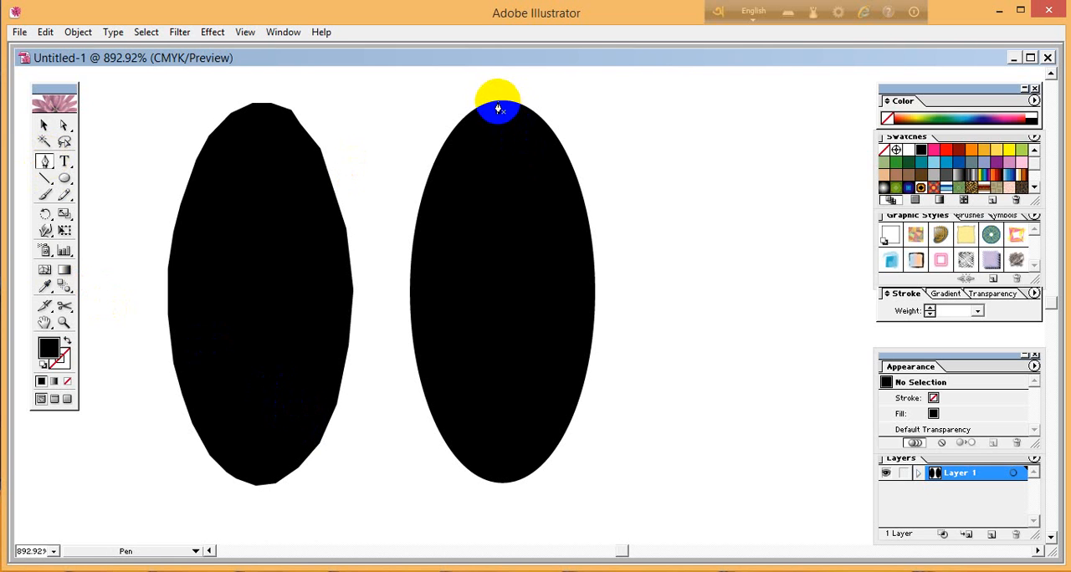
pyautogui.moveTo(410, 325); pyautogui.dragTo(413, 528)
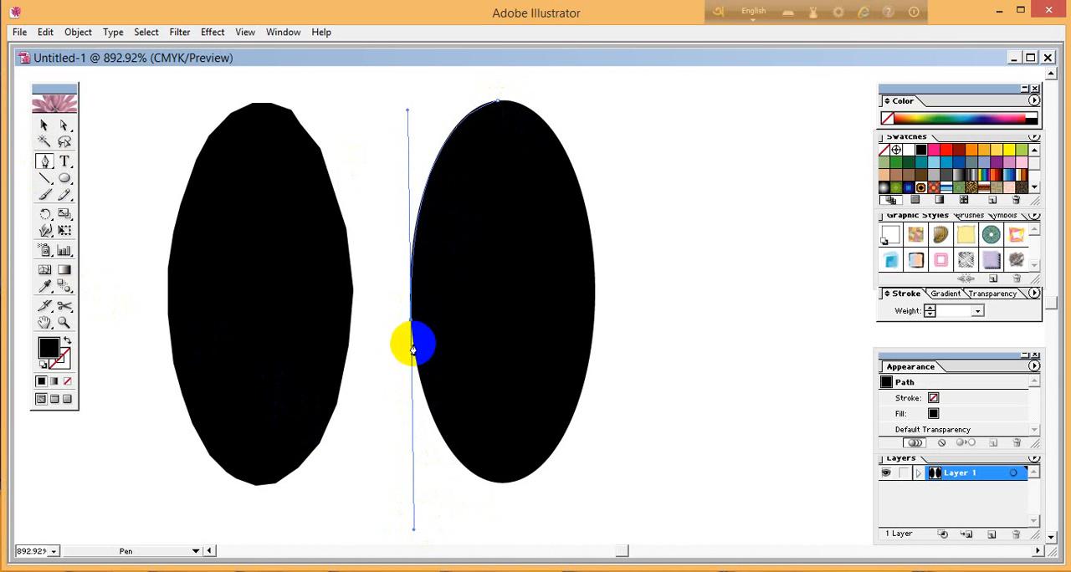
pyautogui.click(410, 320)
pyautogui.press('space')
pyautogui.moveTo(508, 427); pyautogui.dragTo(497, 378)
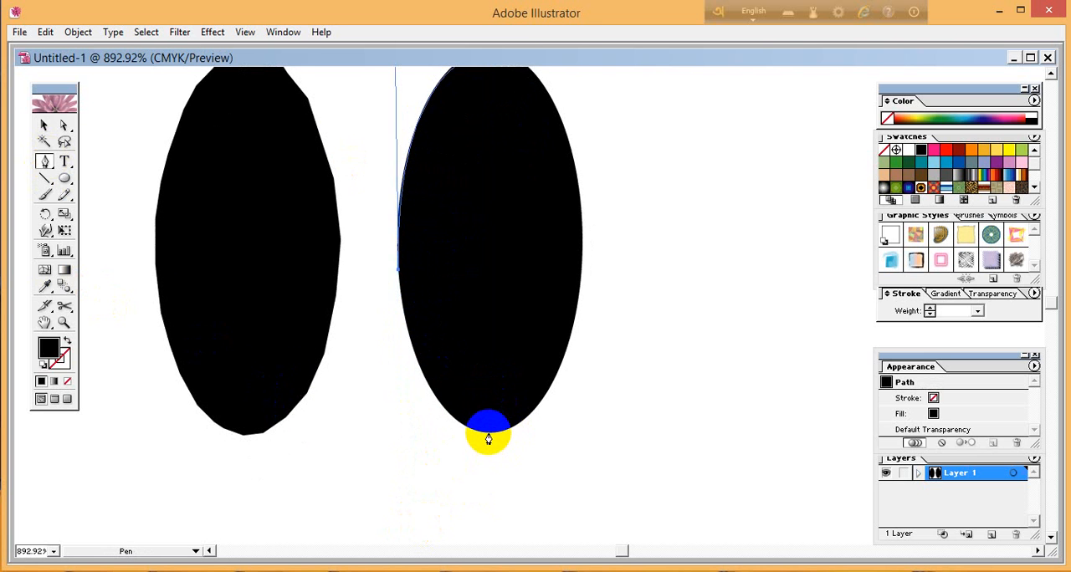
pyautogui.moveTo(488, 430); pyautogui.dragTo(564, 446)
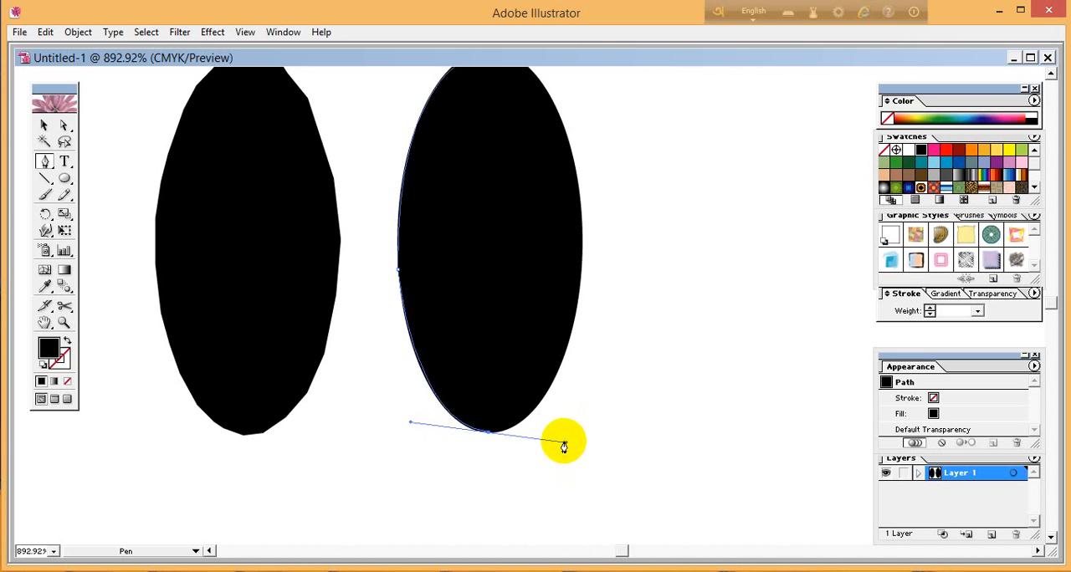
pyautogui.click(487, 432)
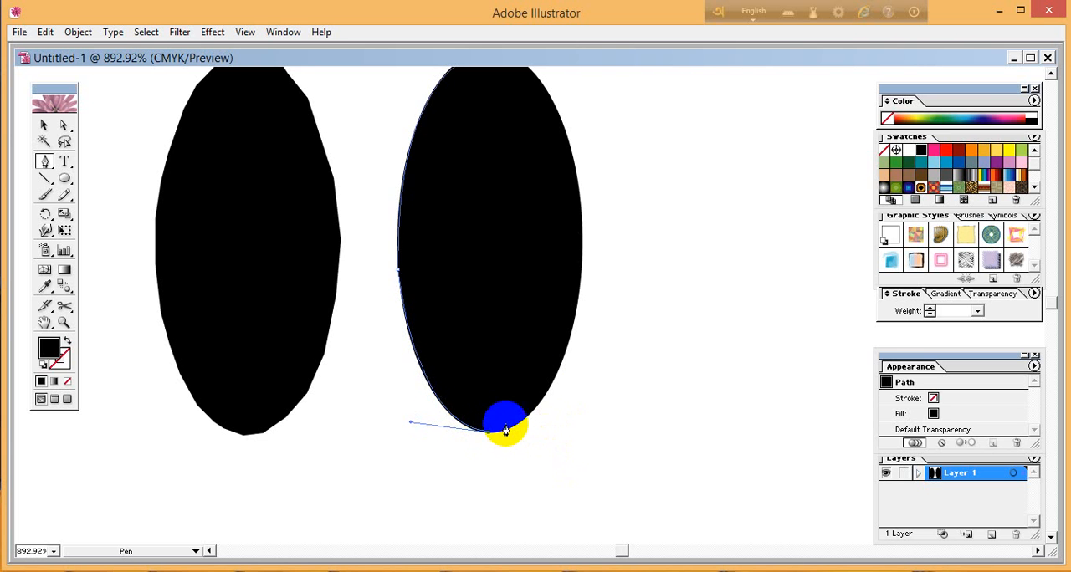
# Trace the ellipse's right half with curved segments, removing the side anchor's outgoing handle, and close the path at the top.
pyautogui.scroll(3, 518, 437)
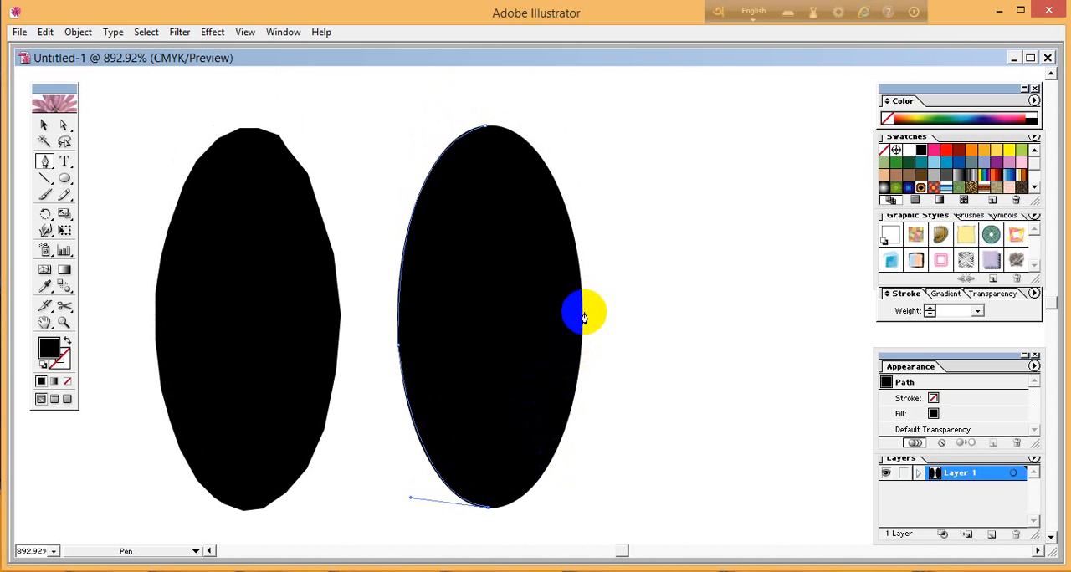
pyautogui.moveTo(581, 322); pyautogui.dragTo(590, 134)
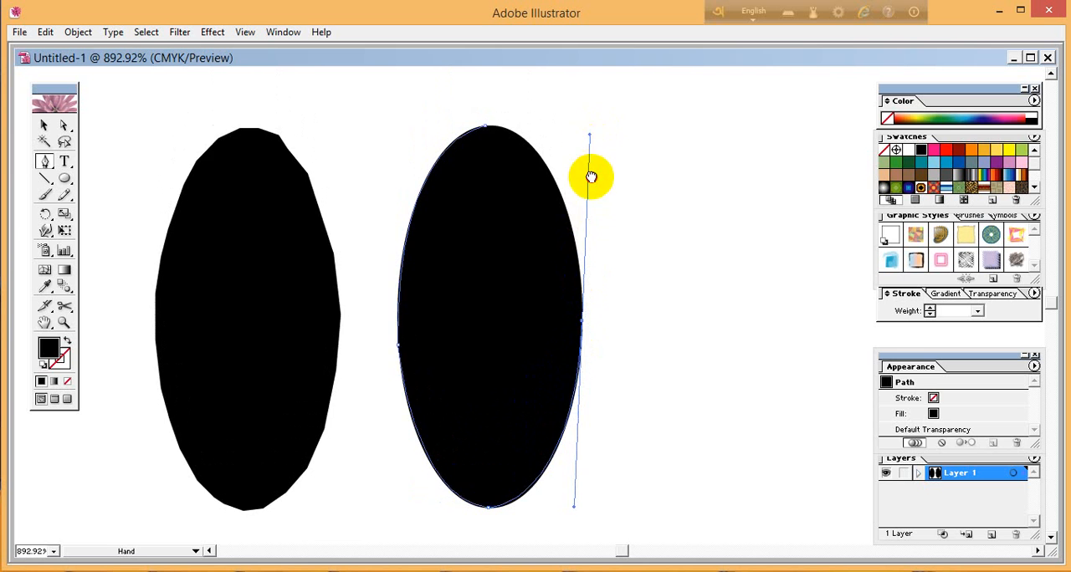
pyautogui.scroll(1, 592, 201)
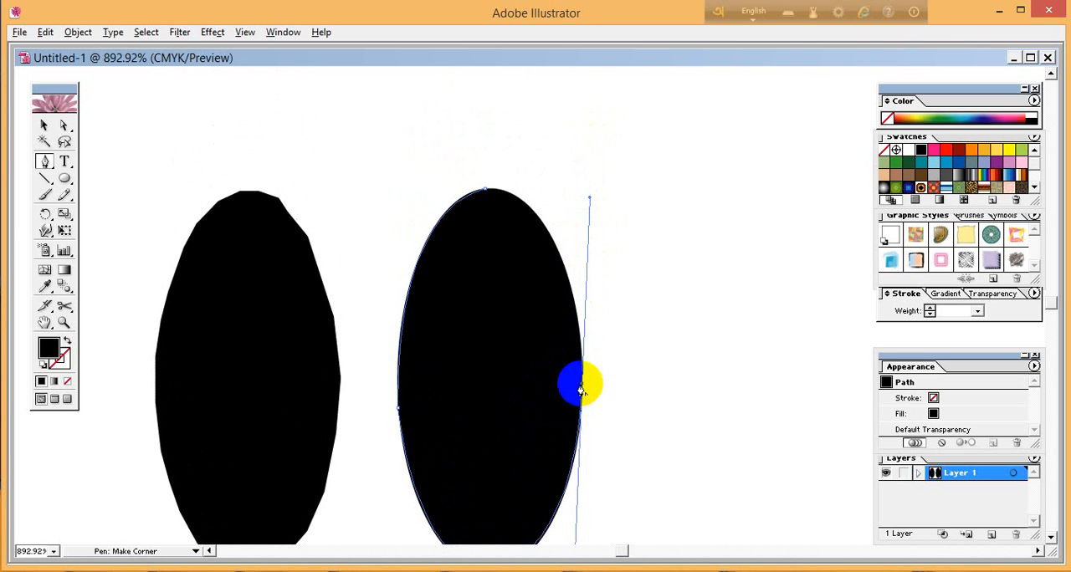
pyautogui.click(583, 386)
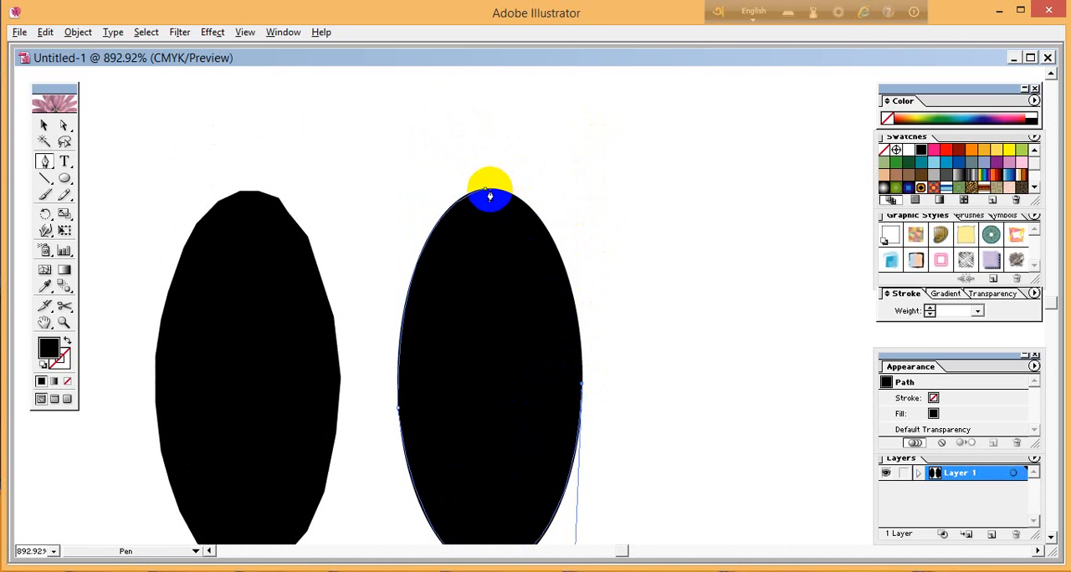
pyautogui.moveTo(485, 195); pyautogui.dragTo(386, 183)
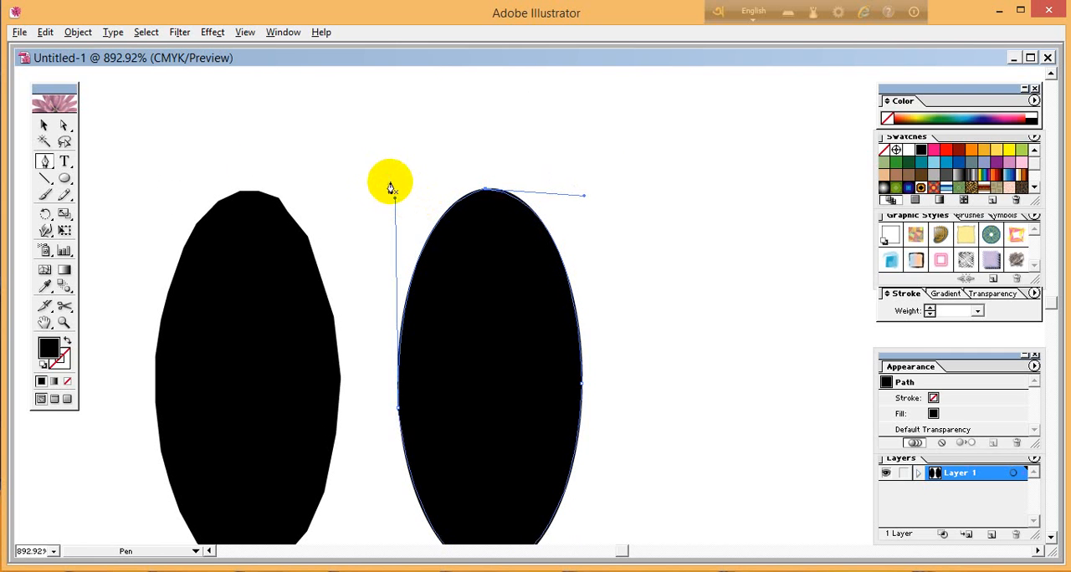
# Move the curved traced shape to the left of the straight-segment shape and deselect it.
pyautogui.click(45, 125)
pyautogui.moveTo(427, 342); pyautogui.dragTo(647, 287)
pyautogui.click(221, 298)
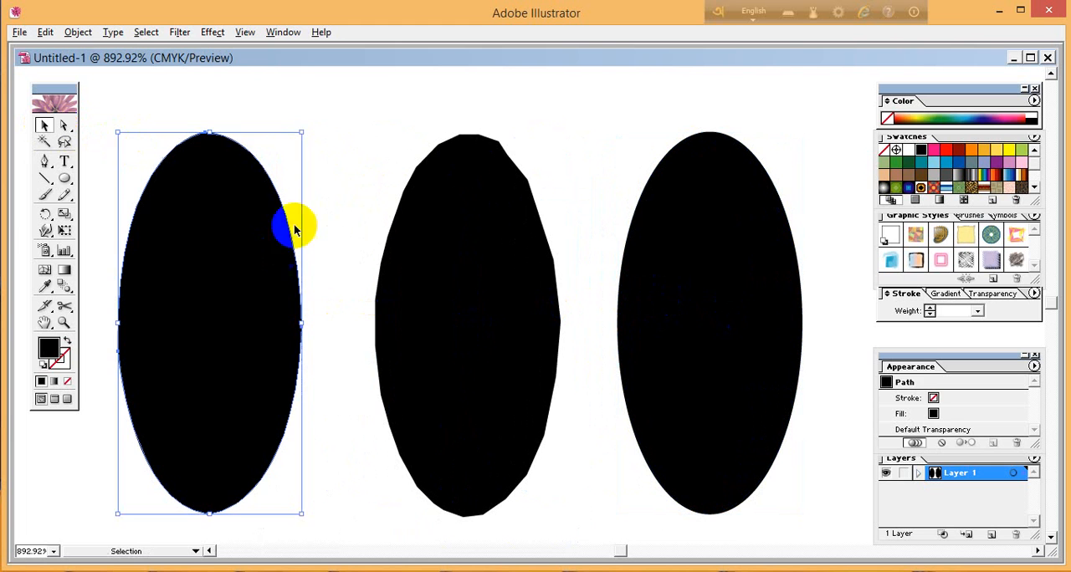
pyautogui.click(350, 153)
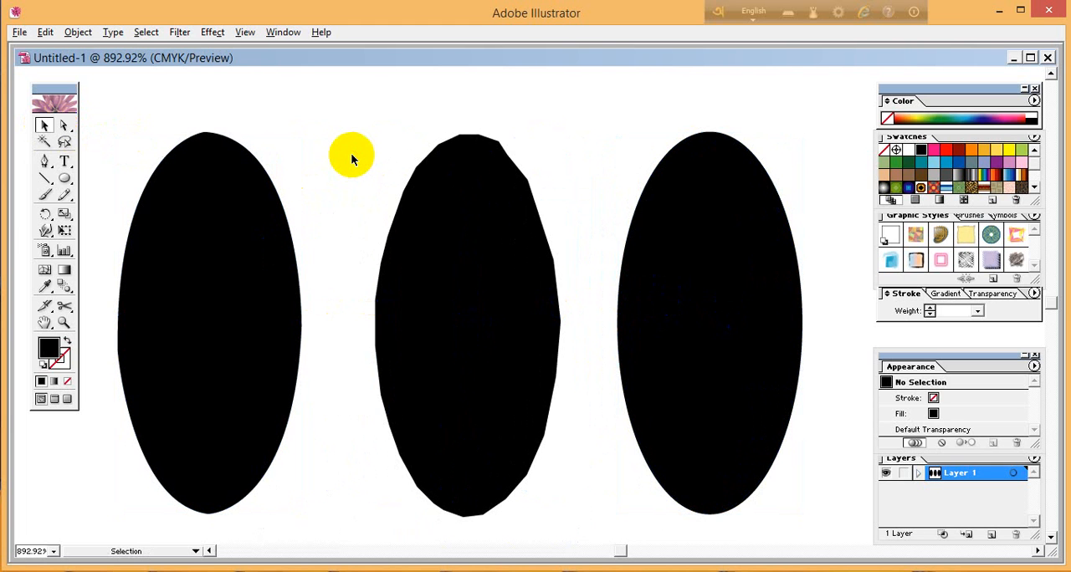
# Shift the curved traced shape slightly to the right and deselect it.
pyautogui.click(230, 167)
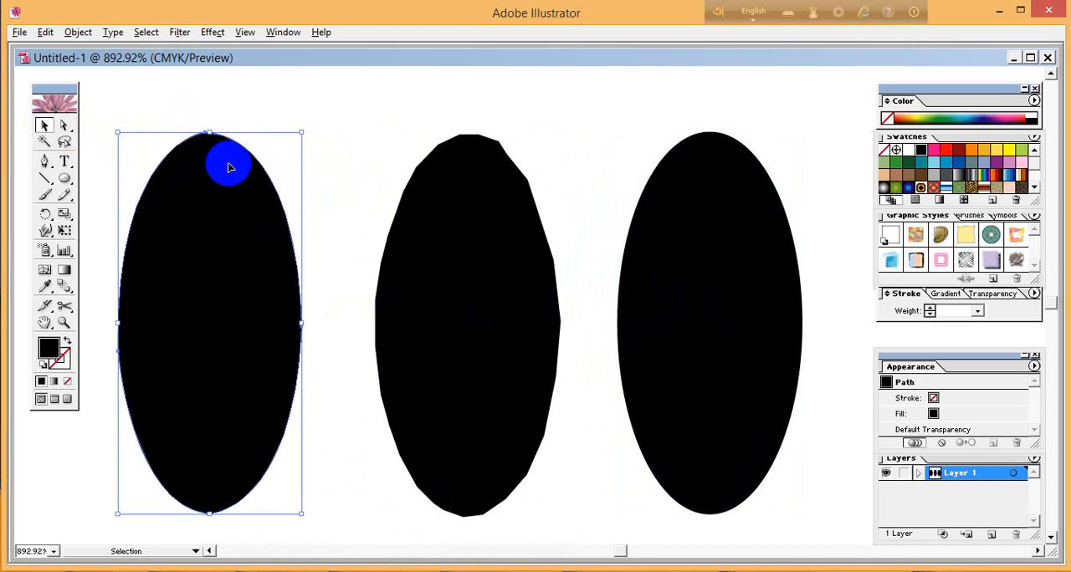
pyautogui.click(263, 120)
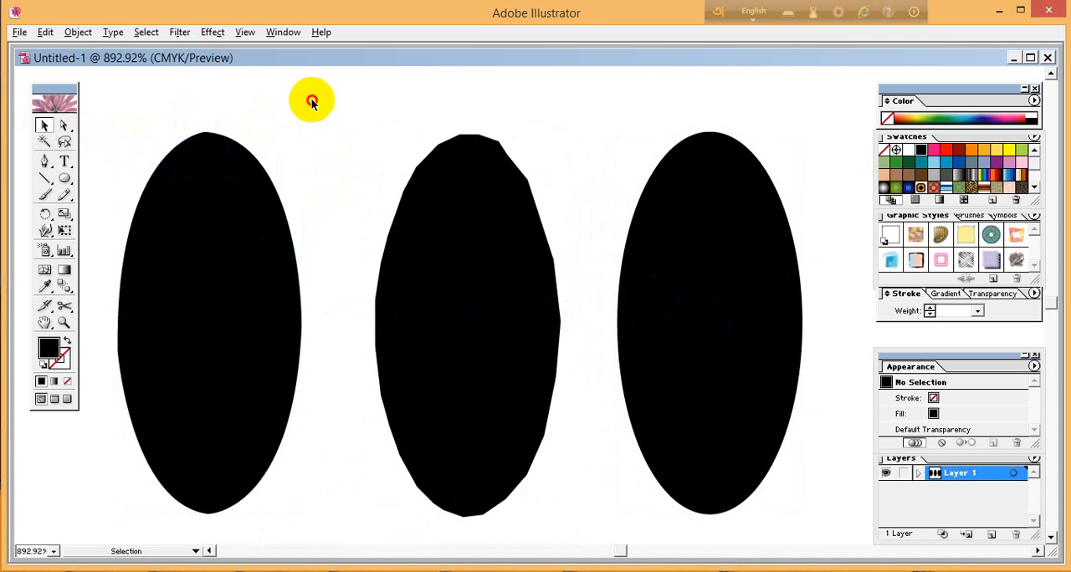
pyautogui.moveTo(232, 263); pyautogui.dragTo(249, 266)
pyautogui.click(117, 159)
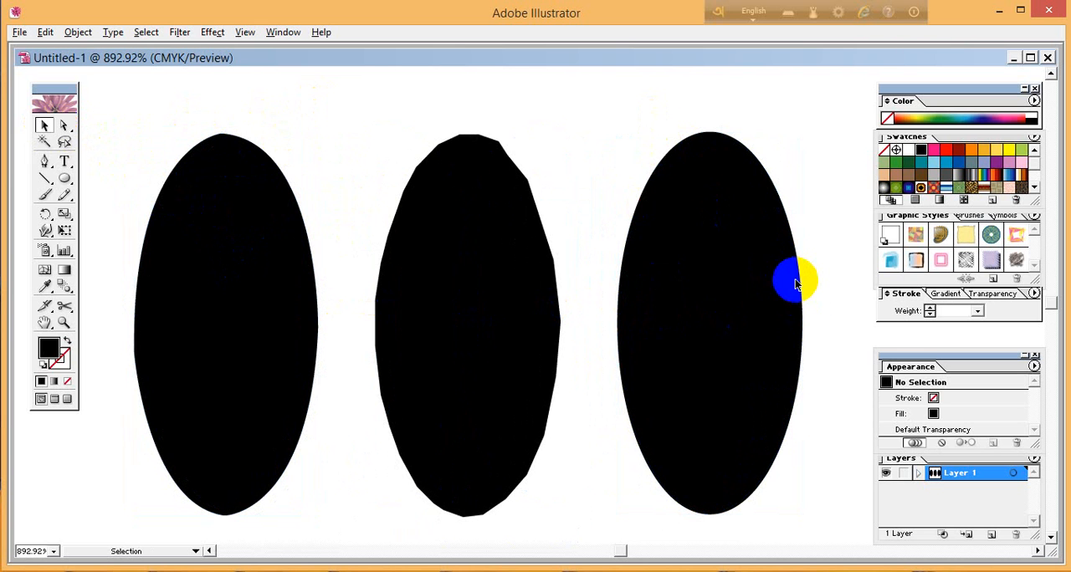
# Delete the original ellipse and move both traced shapes together toward the middle of the view.
pyautogui.click(796, 285)
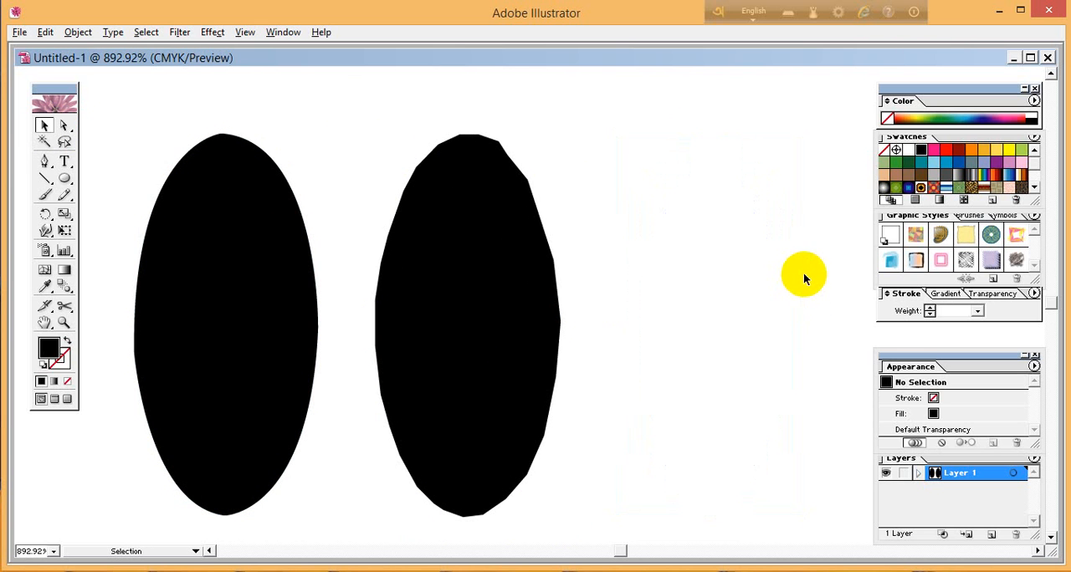
pyautogui.moveTo(693, 261); pyautogui.dragTo(165, 356)
pyautogui.moveTo(227, 344); pyautogui.dragTo(352, 353)
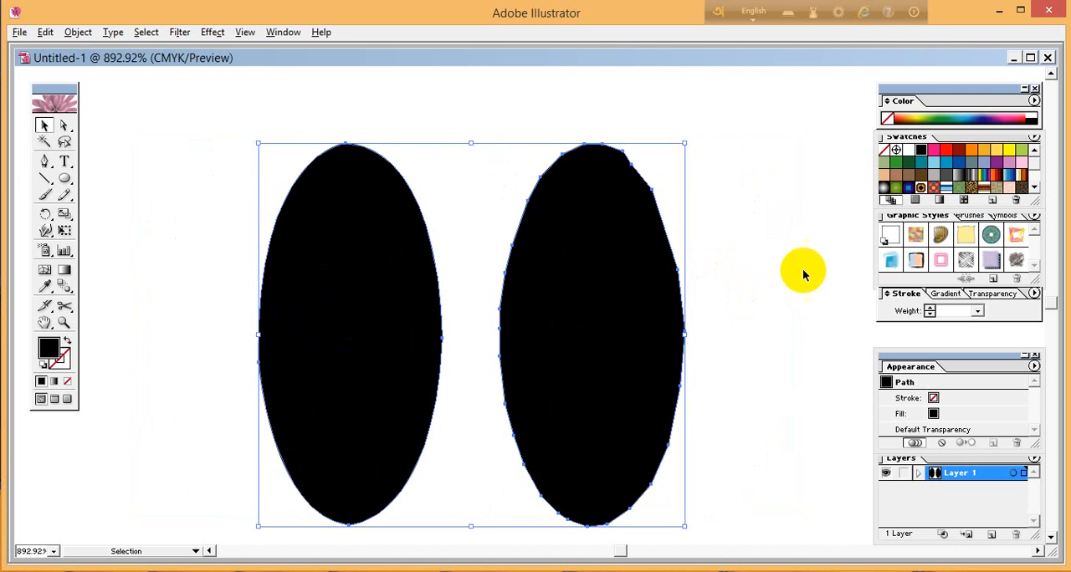
pyautogui.click(804, 271)
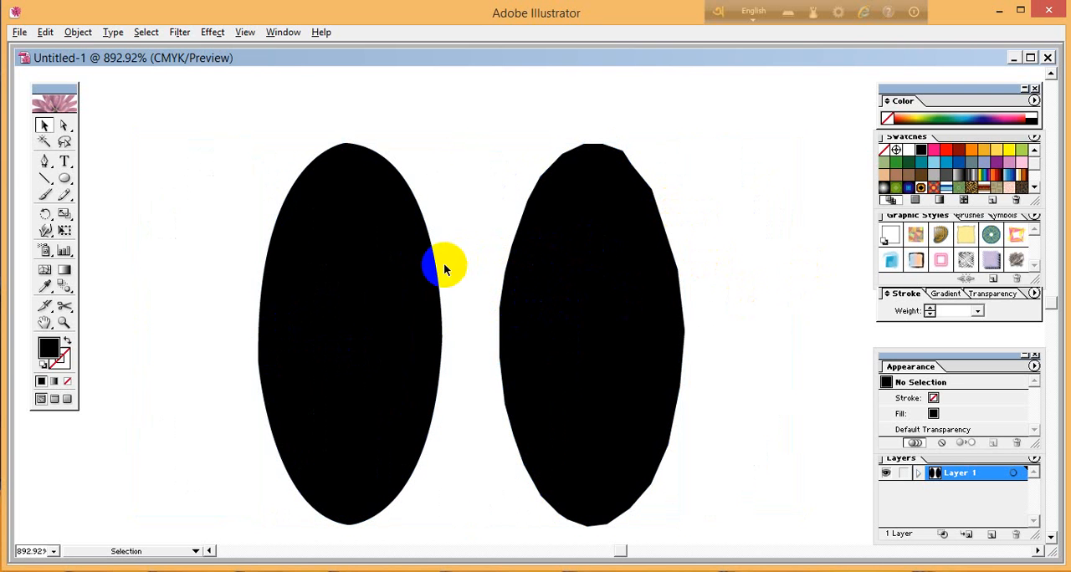
# Spread the two traced shapes farther apart, moving the curved one left and the straight-segment one right.
pyautogui.moveTo(443, 268); pyautogui.dragTo(393, 269)
pyautogui.moveTo(660, 294); pyautogui.dragTo(728, 296)
pyautogui.click(465, 211)
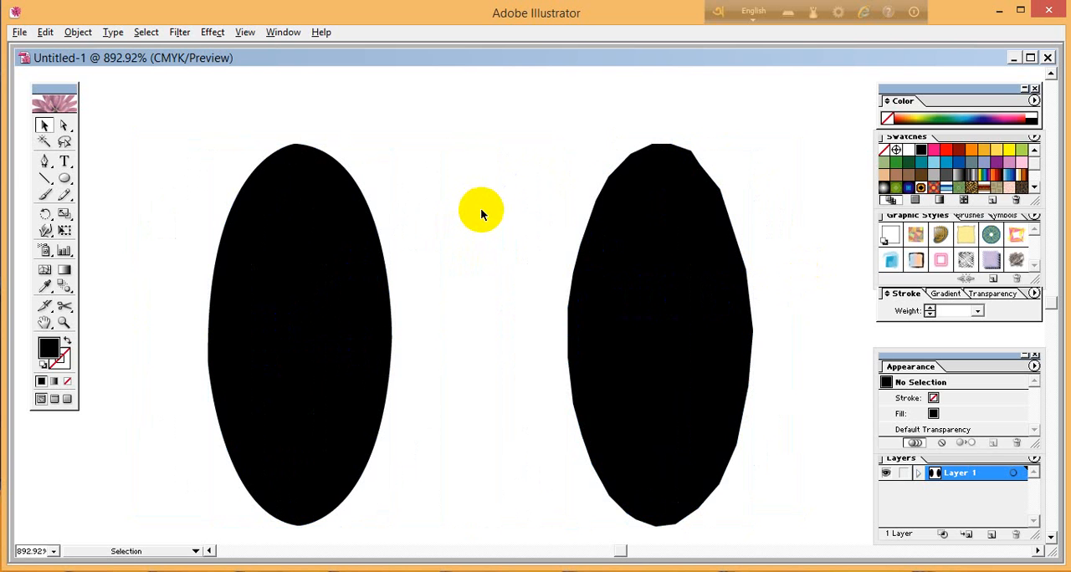
# Fill the curved traced shape with red, leave the straight-segment shape black, and deselect everything.
pyautogui.moveTo(156, 125); pyautogui.dragTo(394, 287)
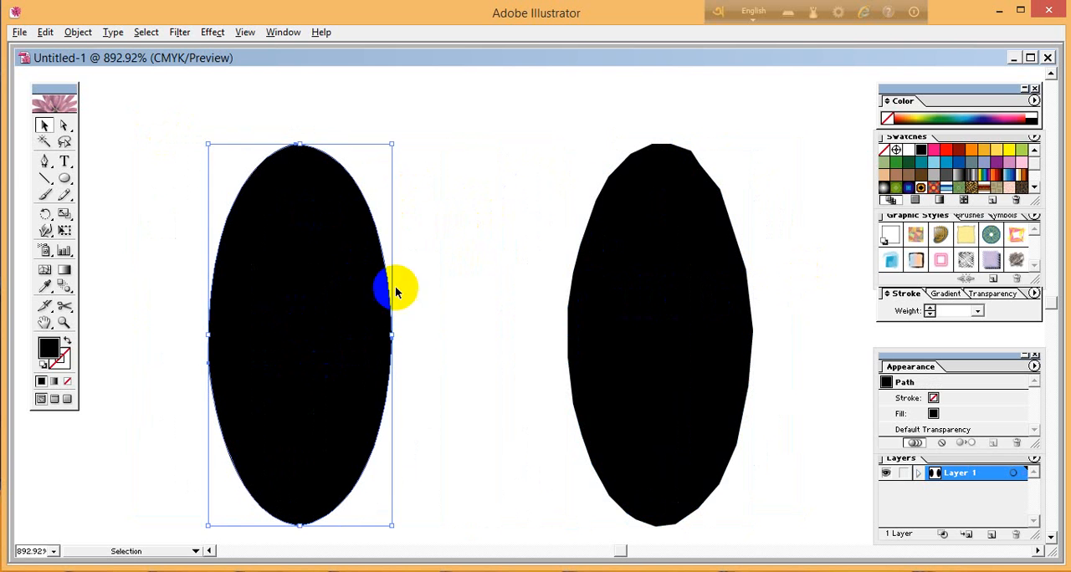
pyautogui.moveTo(557, 144); pyautogui.dragTo(705, 292)
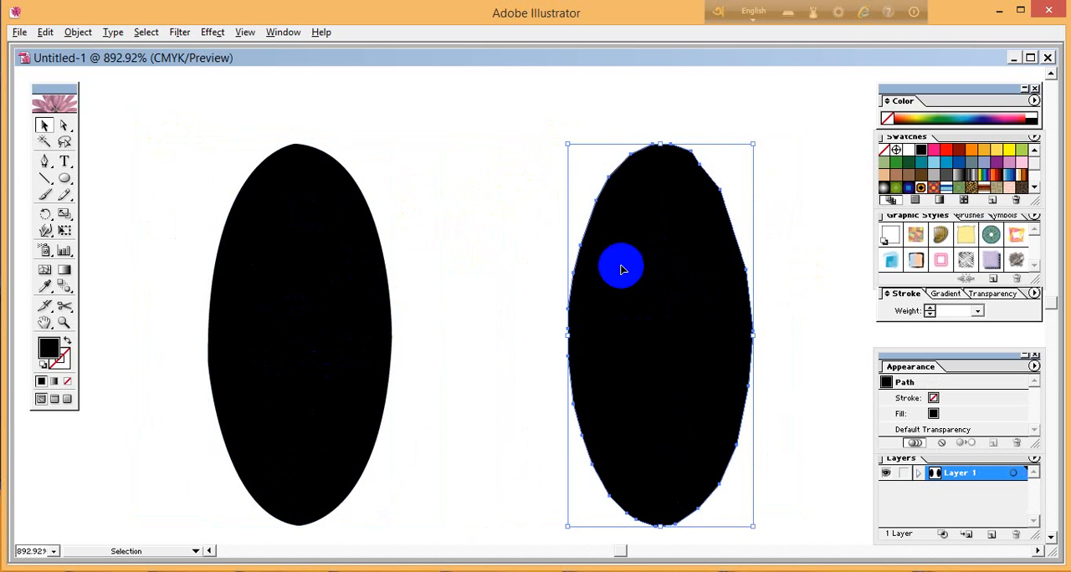
pyautogui.moveTo(430, 171); pyautogui.dragTo(299, 263)
pyautogui.click(945, 149)
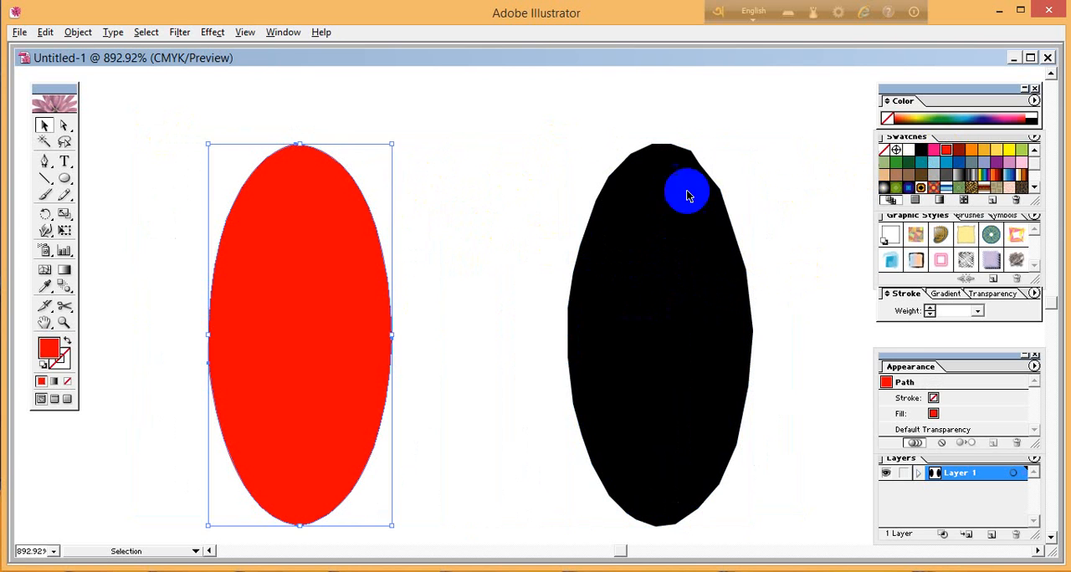
pyautogui.click(527, 152)
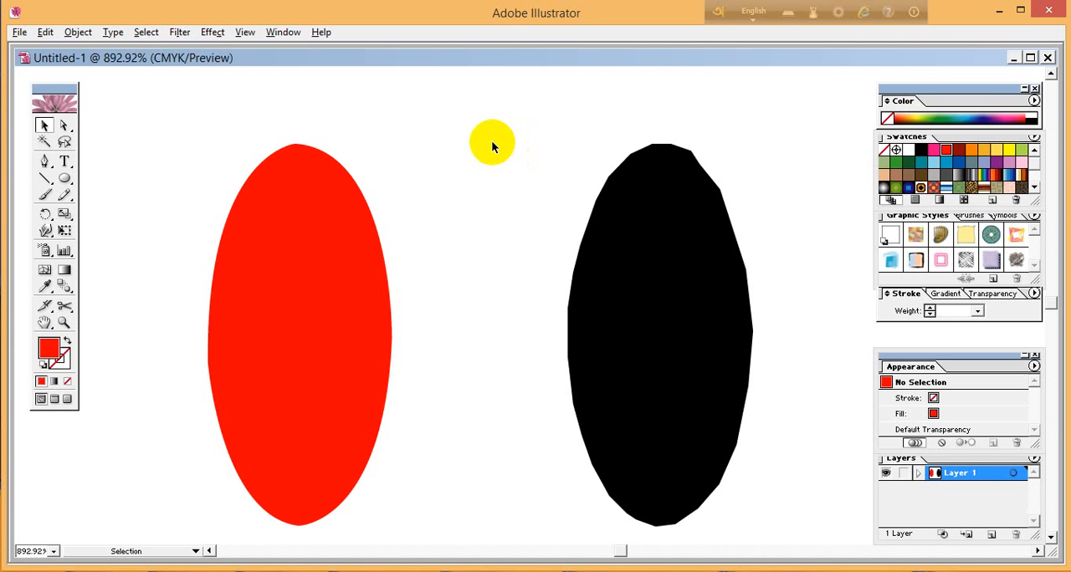
pyautogui.moveTo(401, 156); pyautogui.dragTo(286, 240)
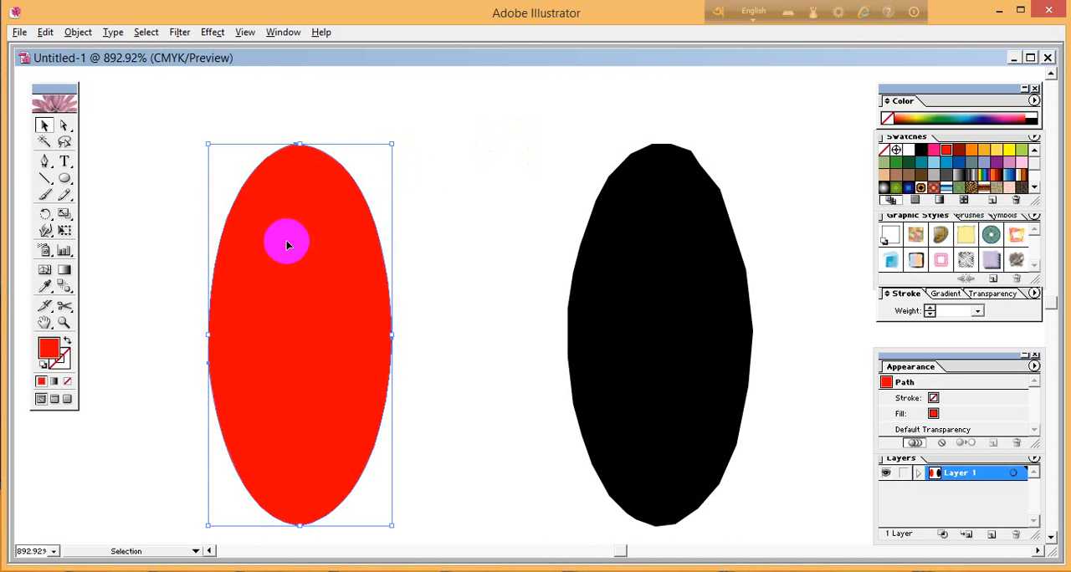
pyautogui.click(427, 196)
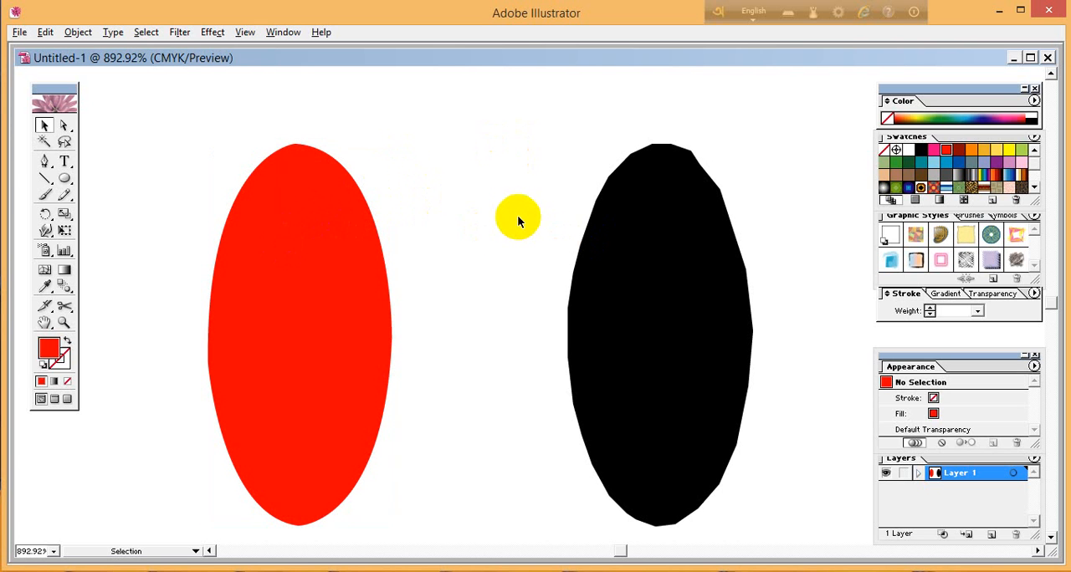
# Move the black straight-segment shape left toward the red one, shift the red curved shape left and slightly up, and deselect everything.
pyautogui.moveTo(717, 277); pyautogui.dragTo(634, 276)
pyautogui.click(664, 286)
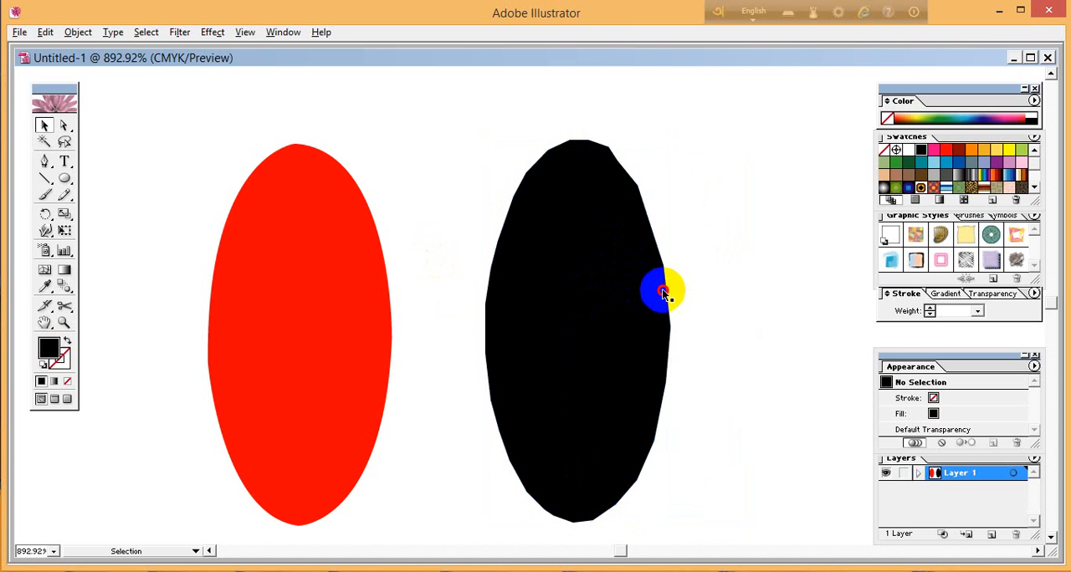
pyautogui.click(663, 293)
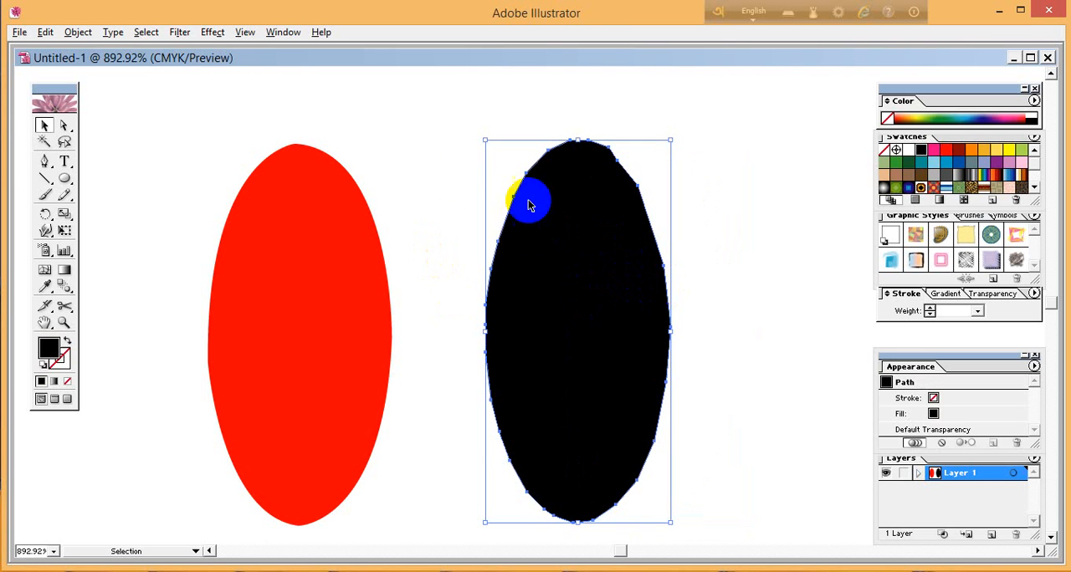
pyautogui.click(467, 175)
pyautogui.moveTo(339, 198); pyautogui.dragTo(282, 192)
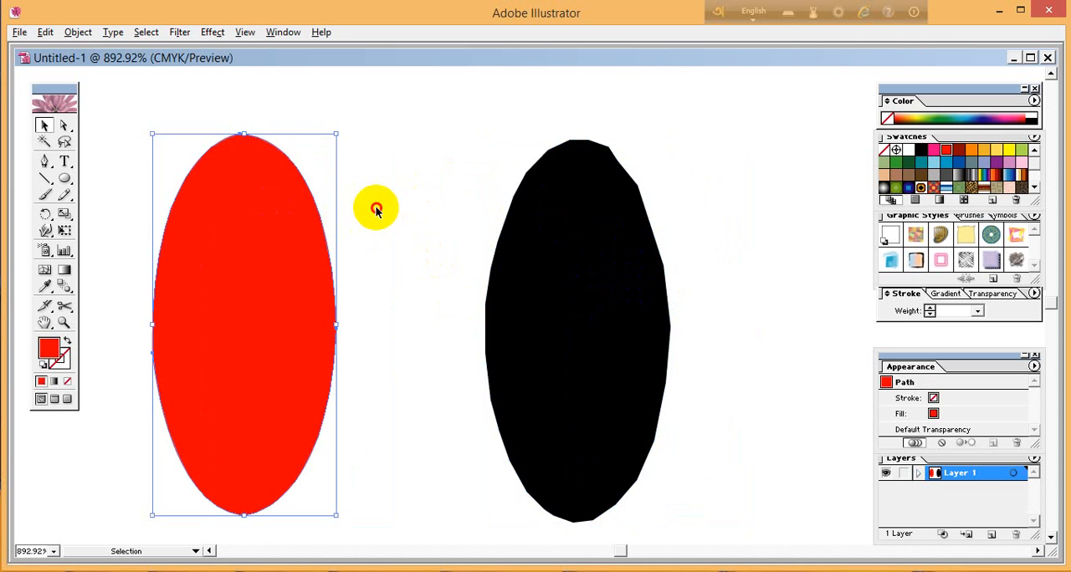
pyautogui.click(376, 209)
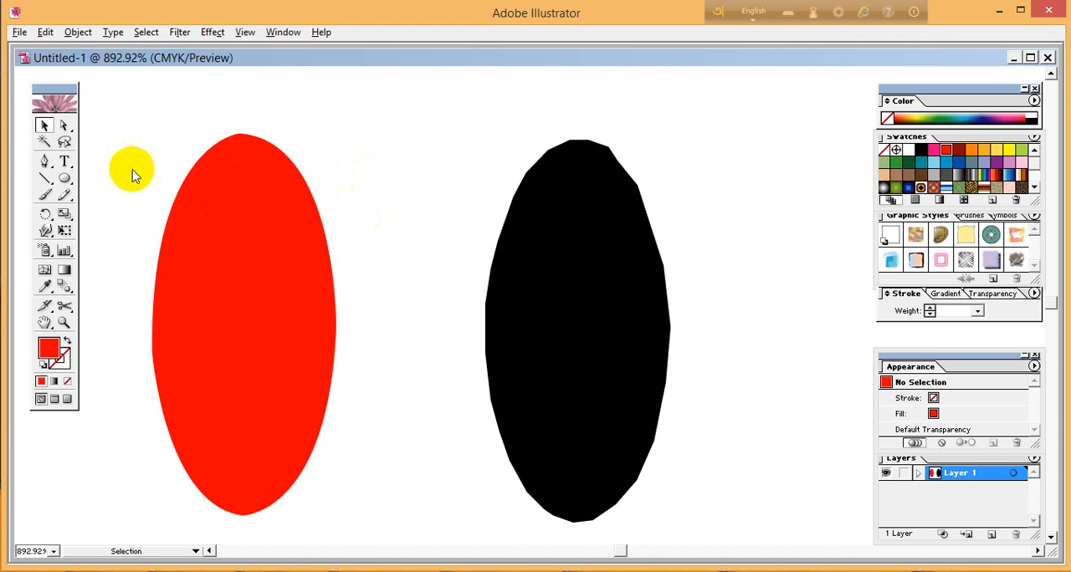
# Draw a curved path with the Pen tool between the red and black shapes, and undo its last anchor point.
pyautogui.click(44, 160)
pyautogui.click(396, 127)
pyautogui.moveTo(452, 236); pyautogui.dragTo(416, 415)
pyautogui.moveTo(388, 343); pyautogui.dragTo(334, 257)
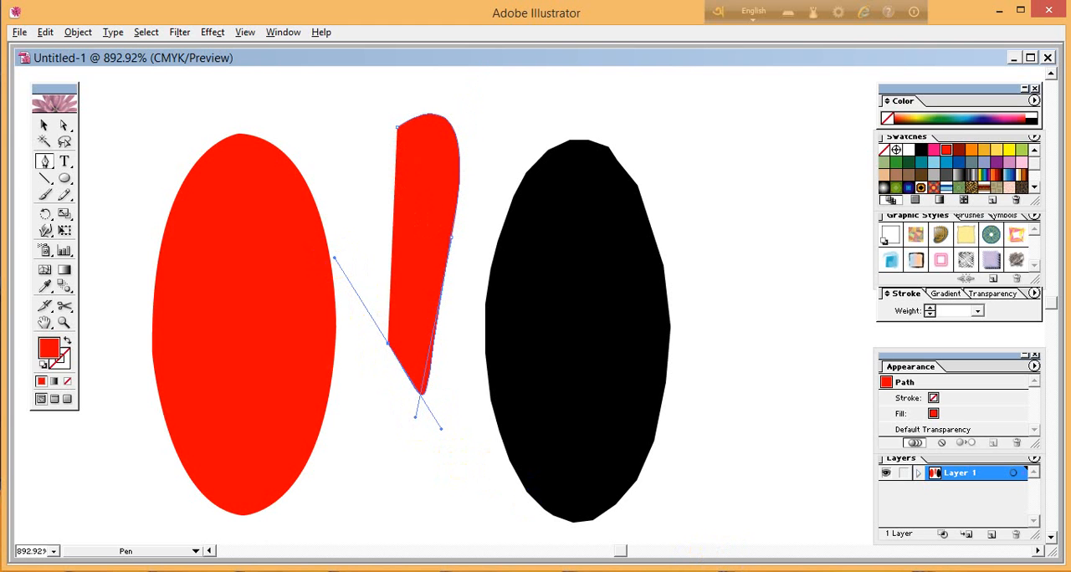
pyautogui.hotkey('ctrl', 'z')
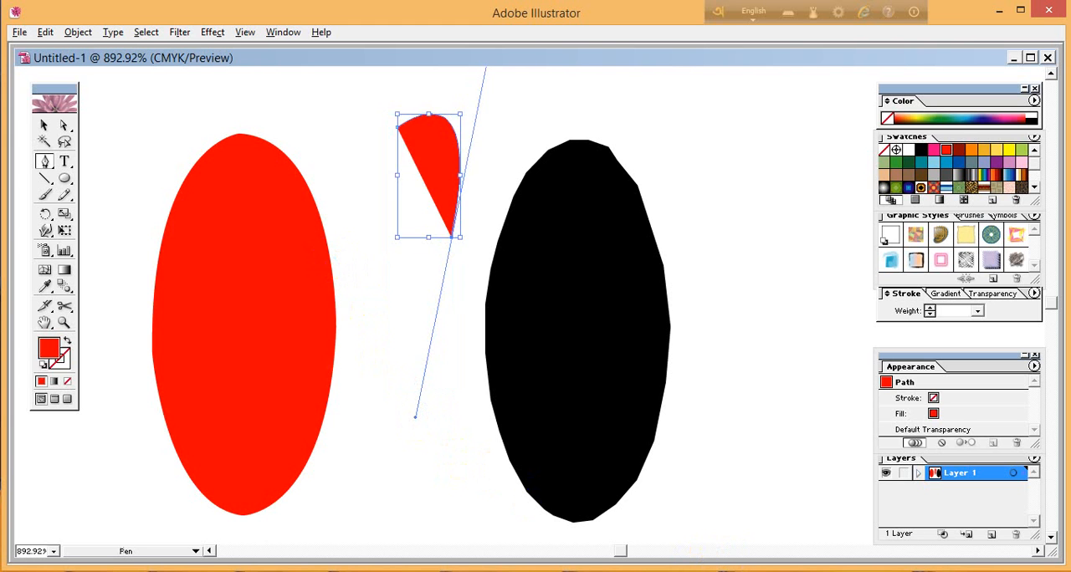